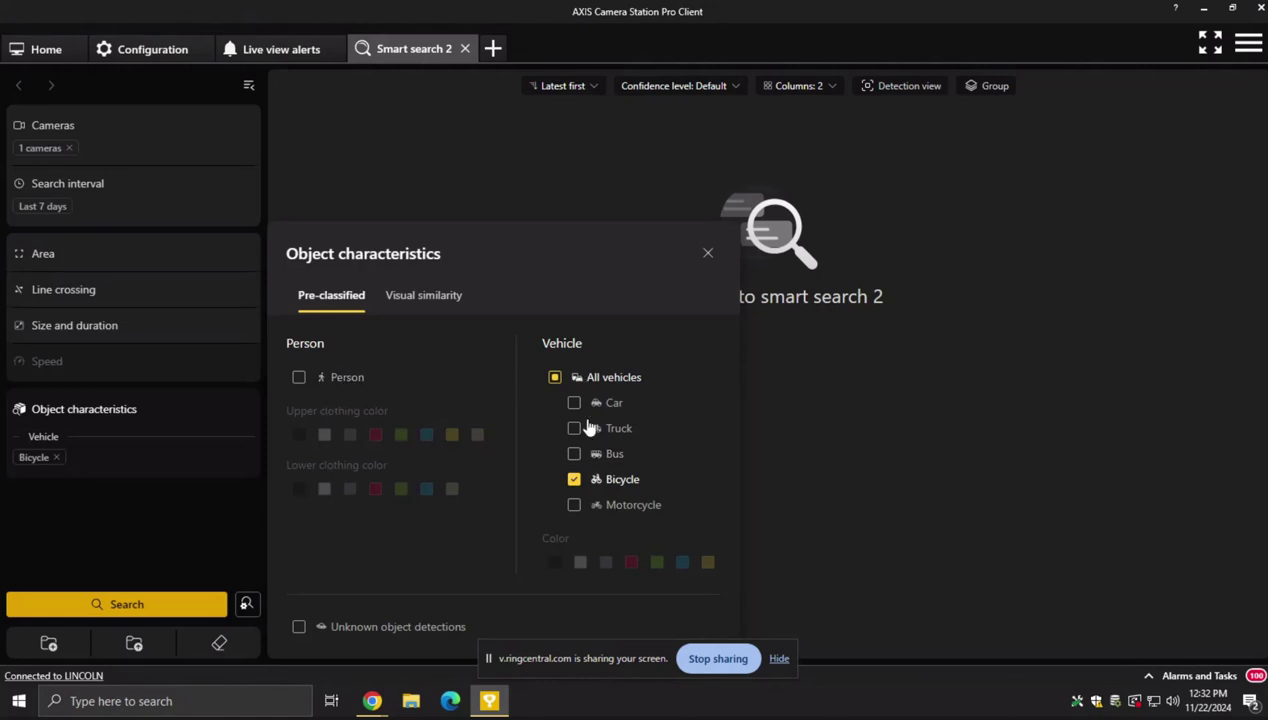
# - Add Person to the object filter with red upper and blue lower clothing
pyautogui.click(299, 377)
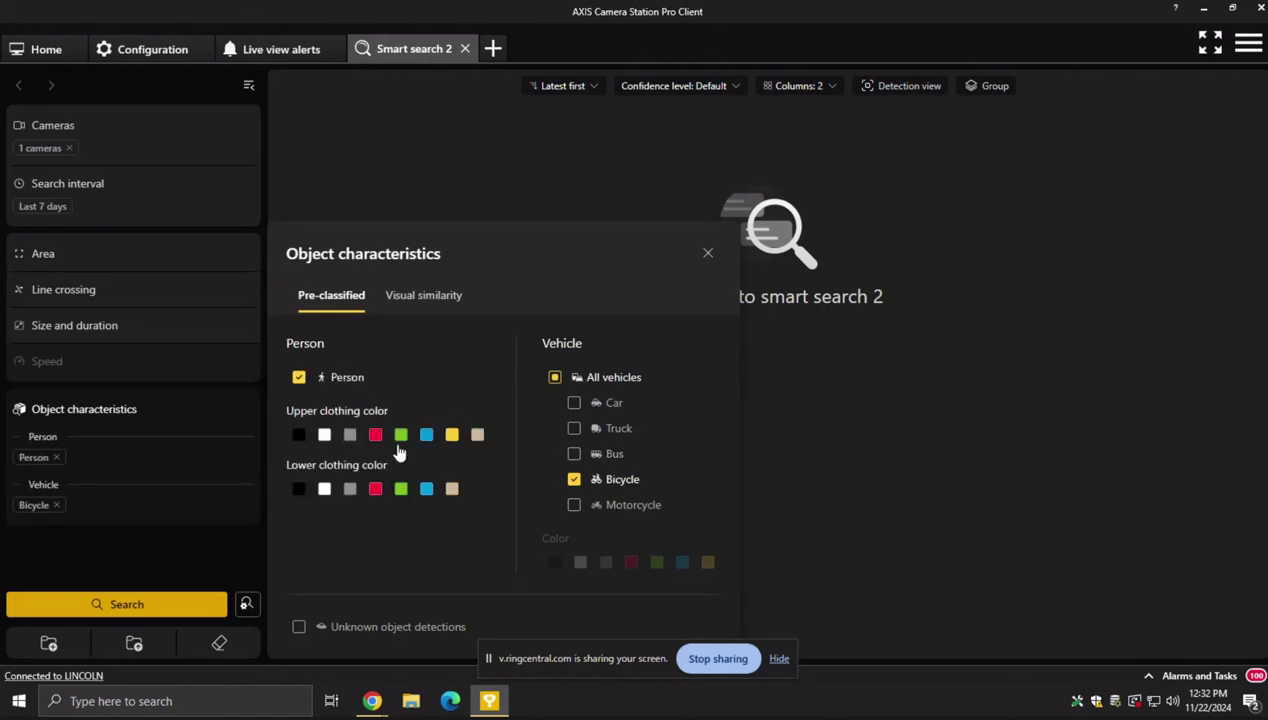
pyautogui.click(375, 434)
pyautogui.click(426, 488)
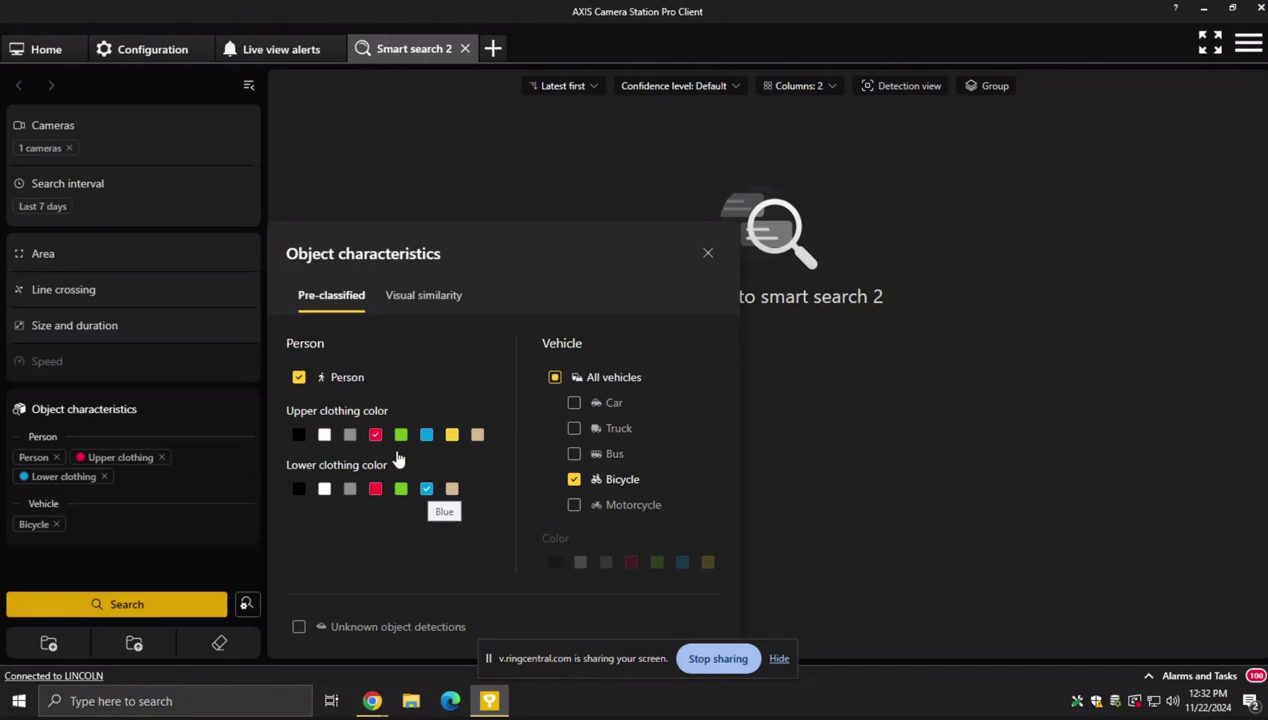
# - Review the Area, Line crossing and Size and duration filters, then run the search
pyautogui.click(172, 262)
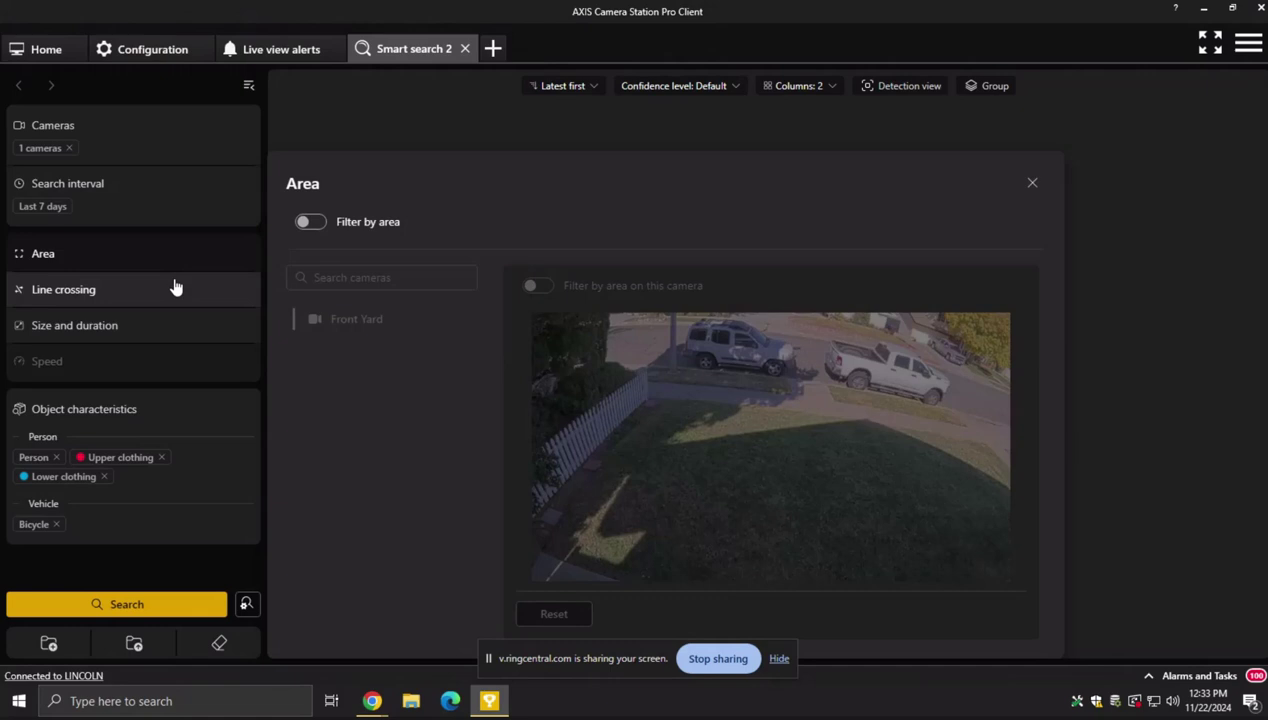
pyautogui.click(175, 289)
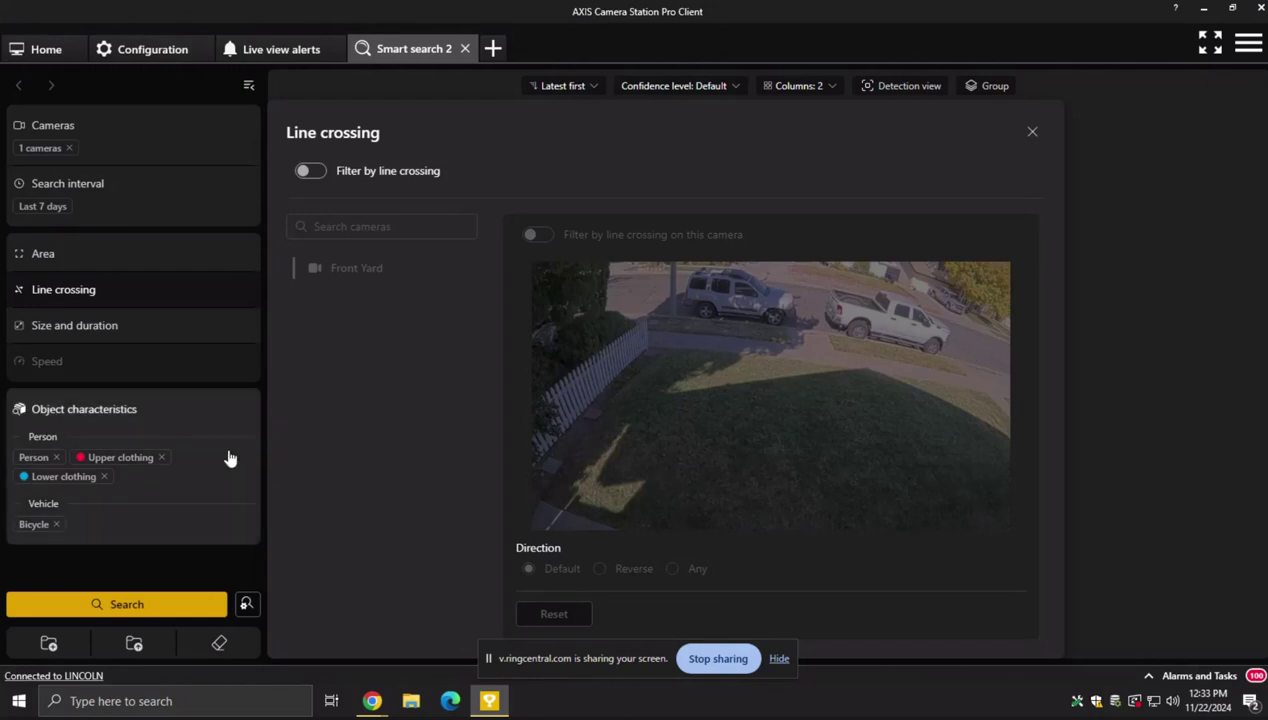
pyautogui.click(145, 330)
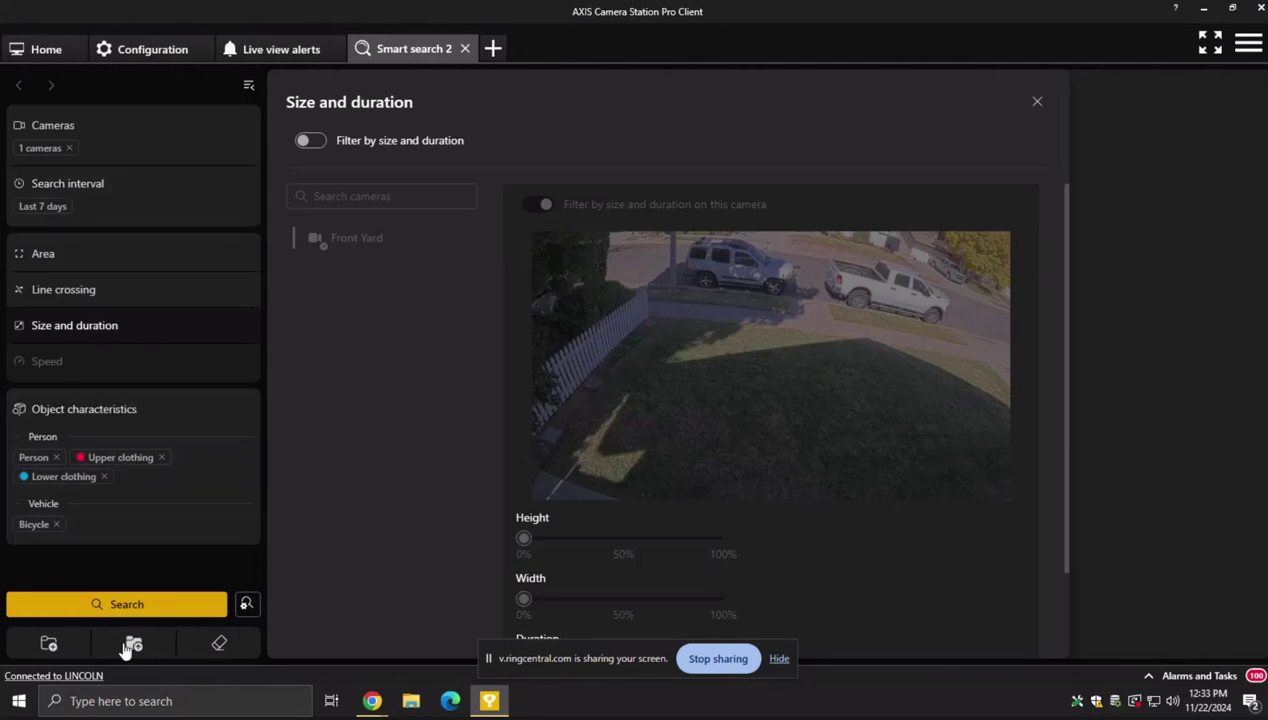
pyautogui.click(122, 606)
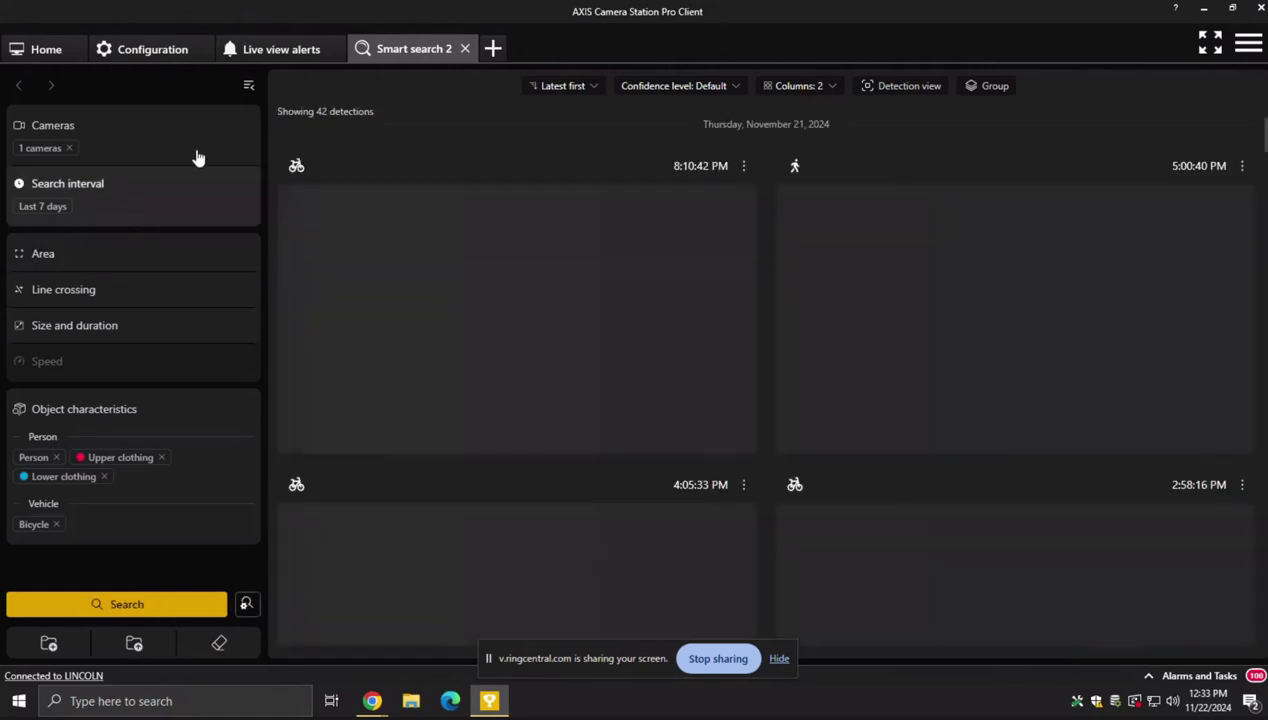
pyautogui.click(296, 177)
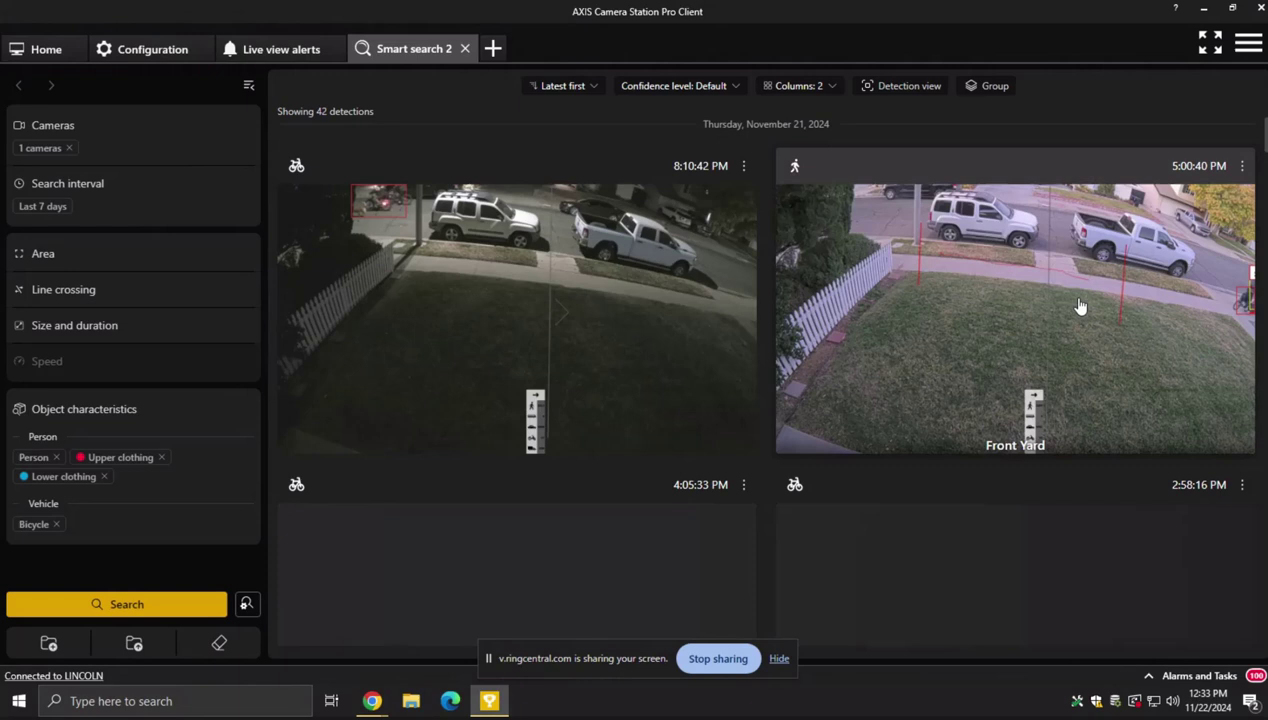
pyautogui.scroll(-2, 1088, 300)
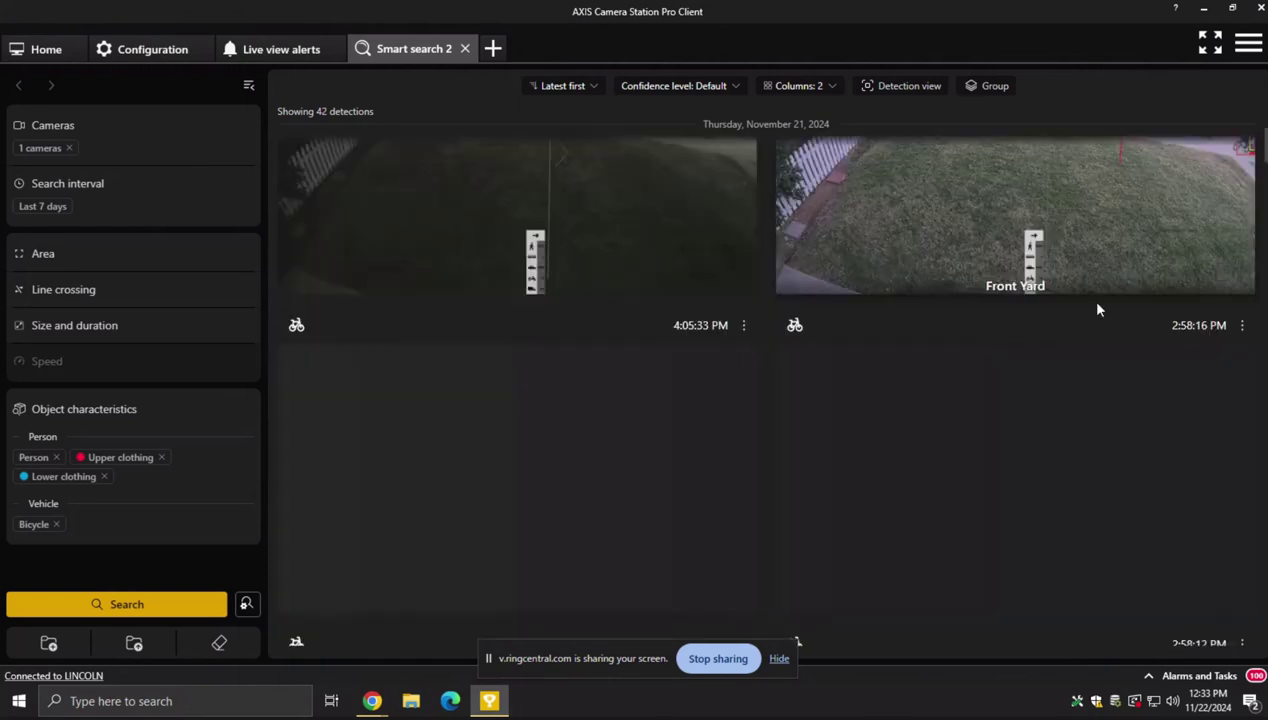
pyautogui.scroll(1, 1113, 287)
pyautogui.scroll(1, 1113, 287)
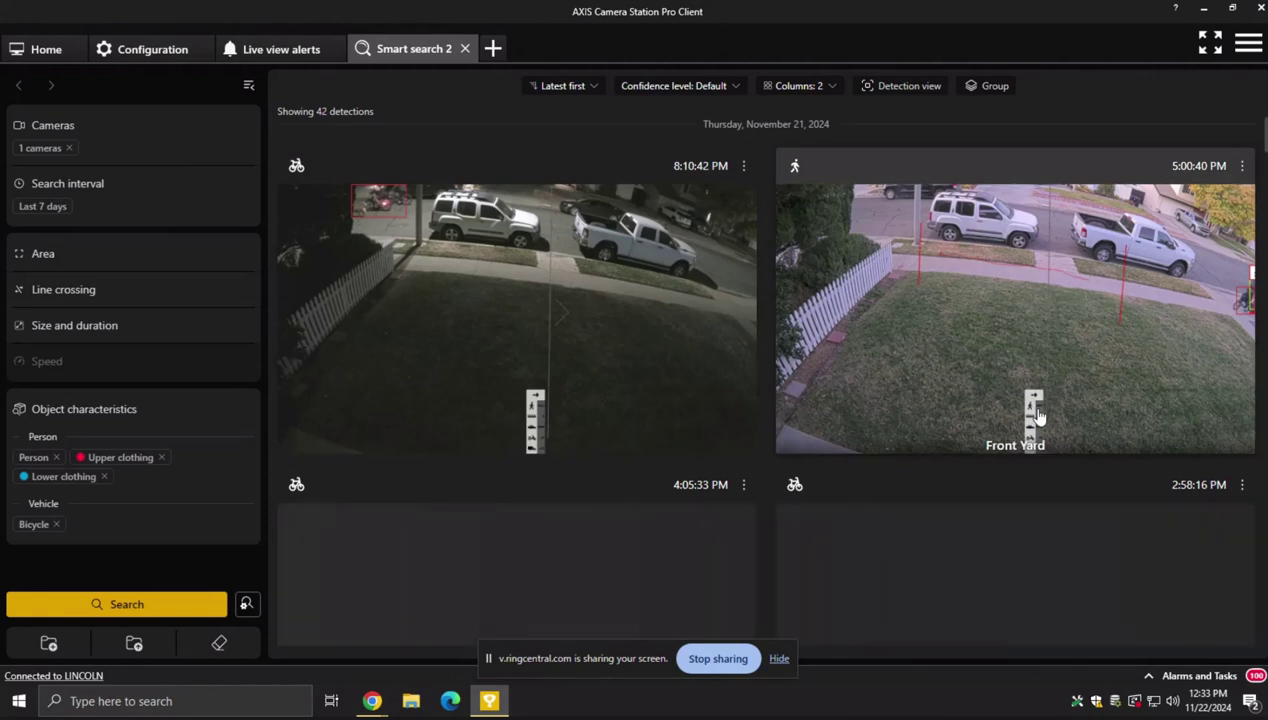
pyautogui.scroll(-5, 937, 277)
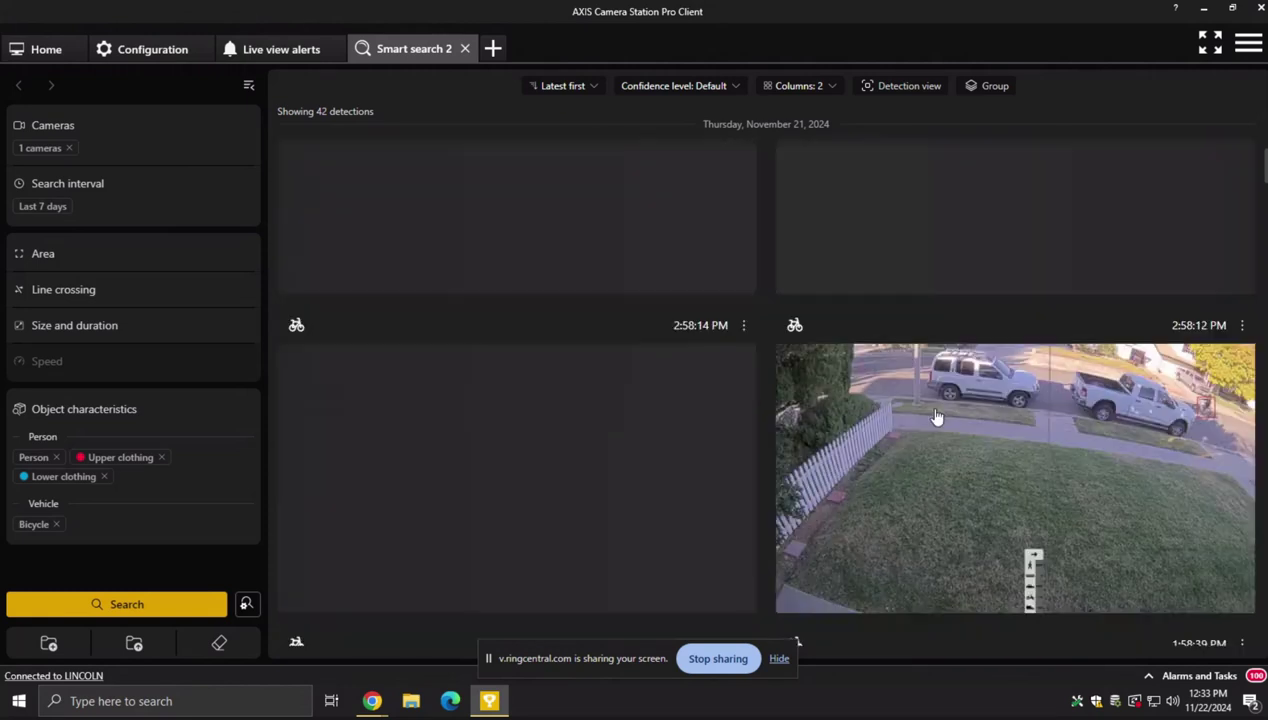
pyautogui.scroll(3, 937, 417)
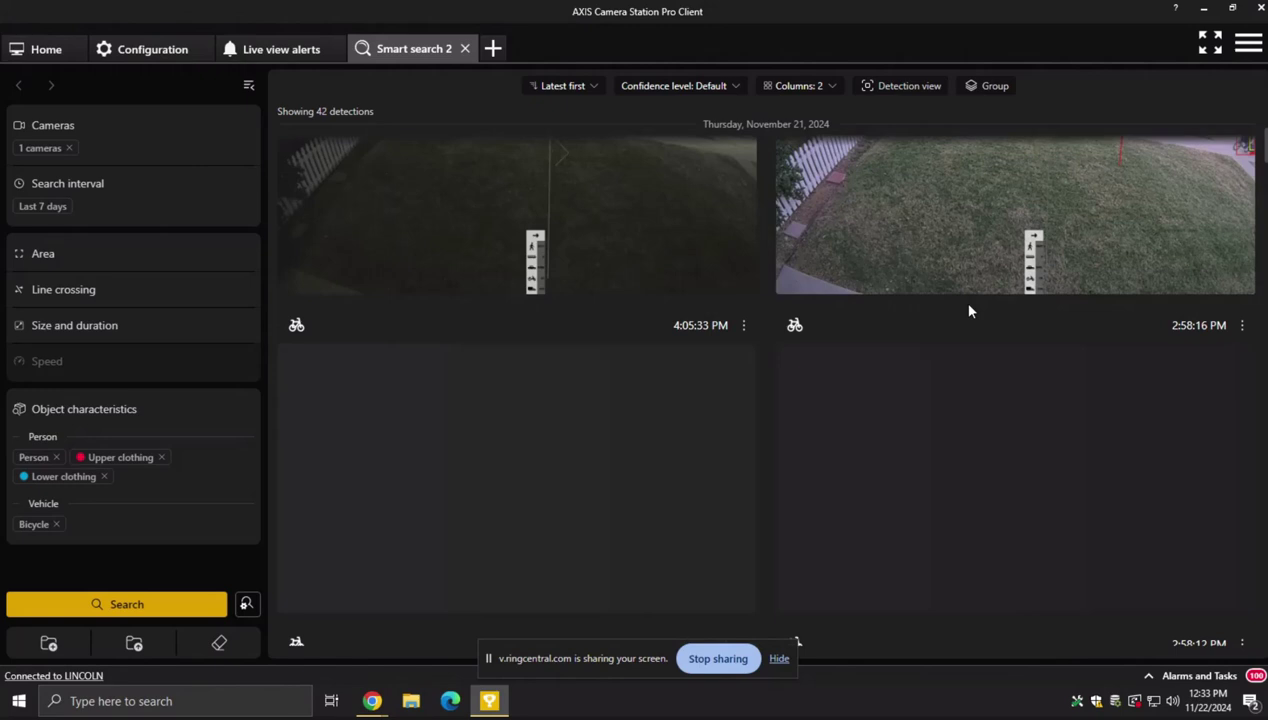
# - Play the 2:58:12 PM bicycle detection, jump to its Front Yard recording, and close the duplicate tab
pyautogui.scroll(3, 968, 311)
pyautogui.click(498, 275)
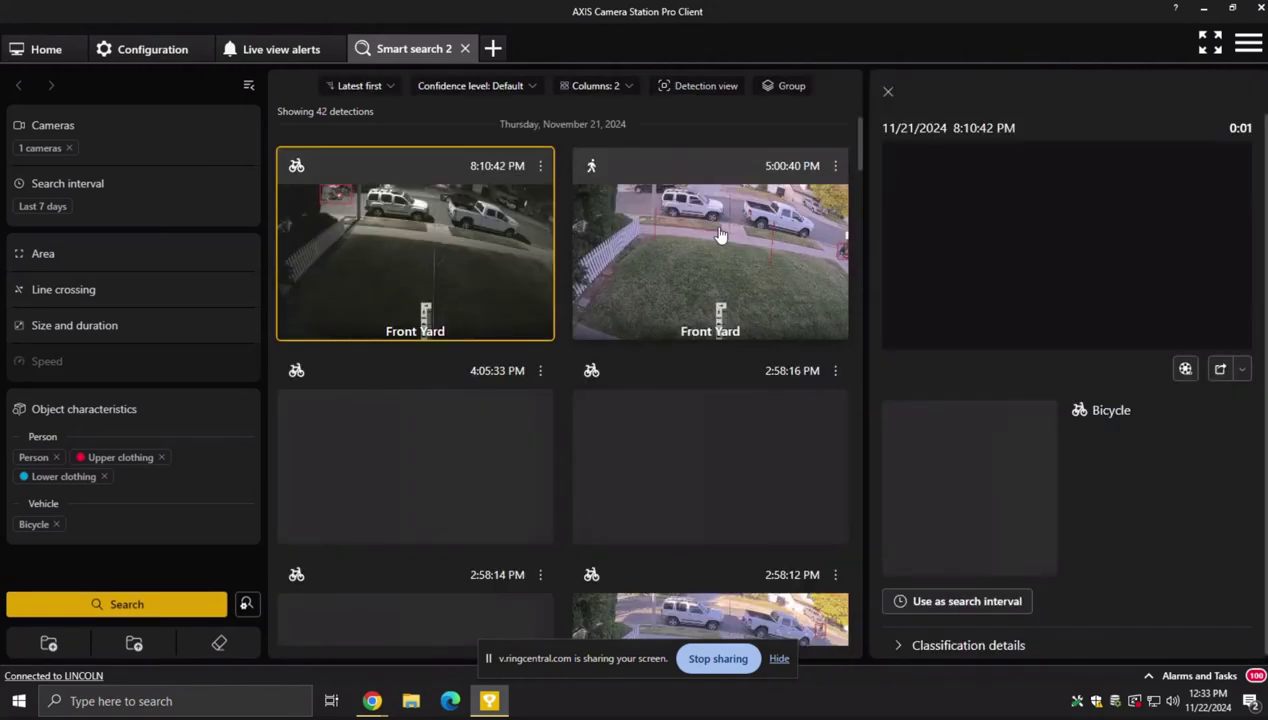
pyautogui.scroll(-5, 733, 500)
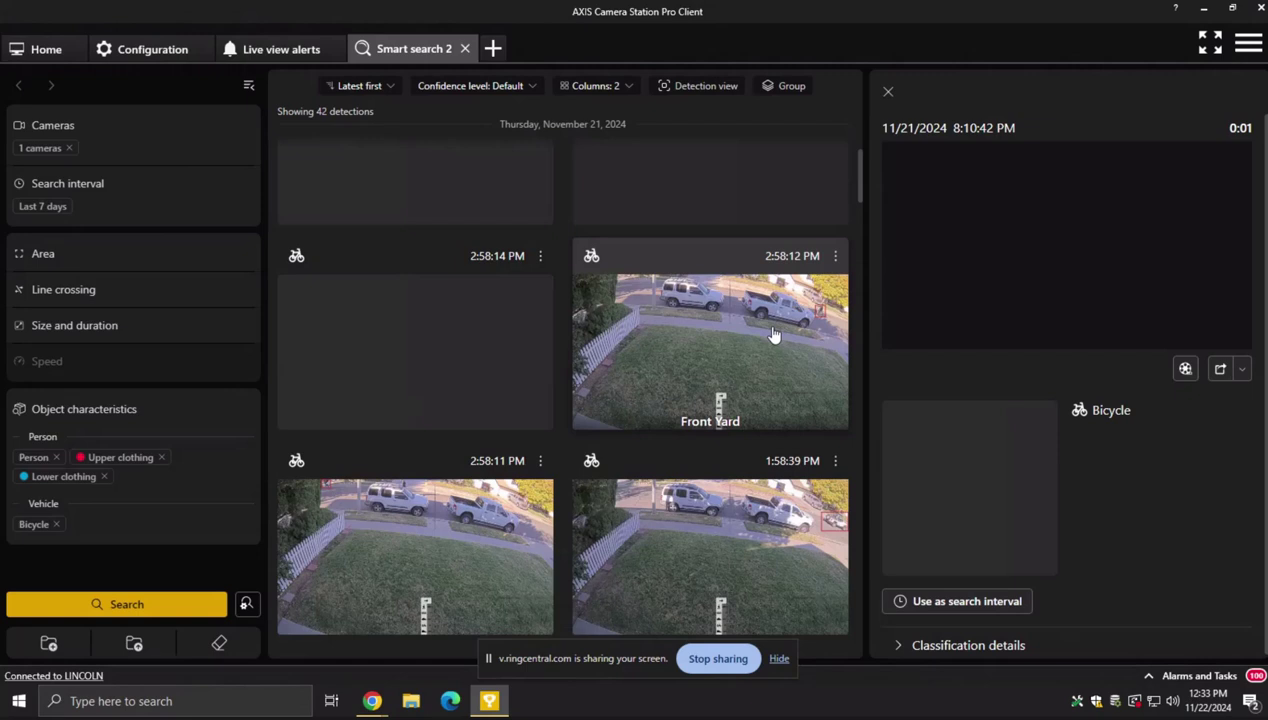
pyautogui.click(772, 334)
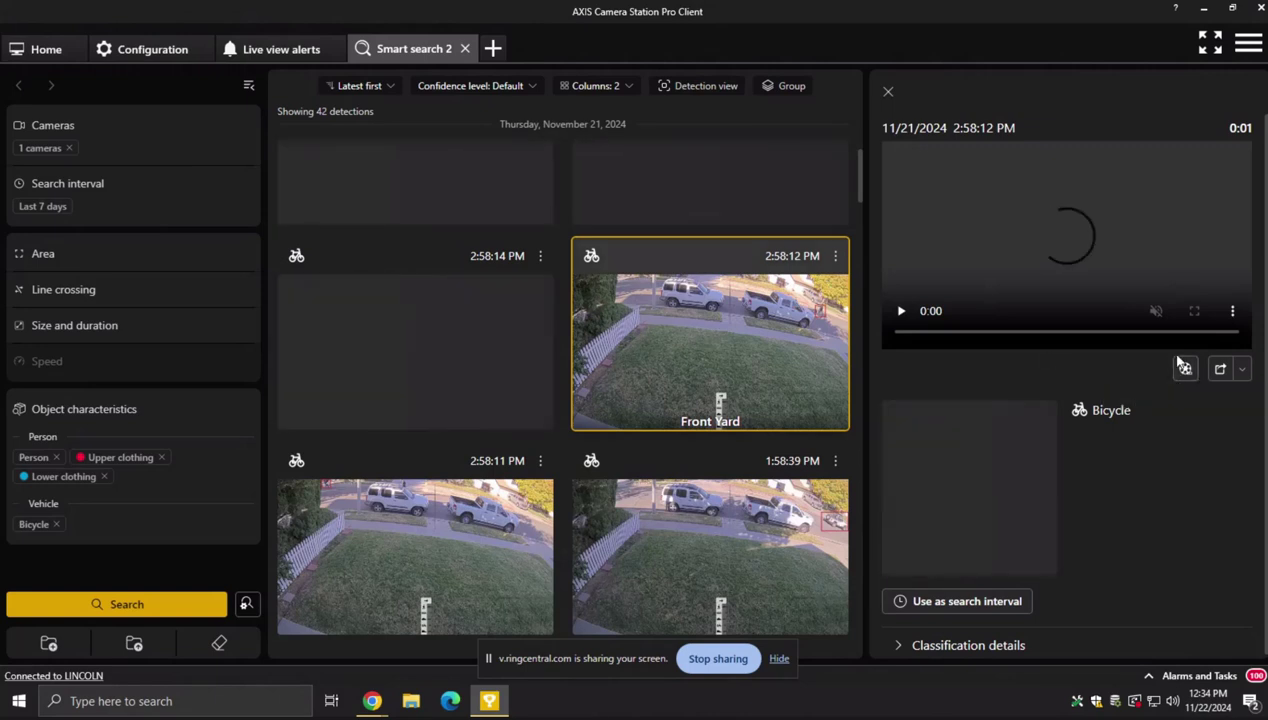
pyautogui.click(901, 312)
pyautogui.click(1185, 369)
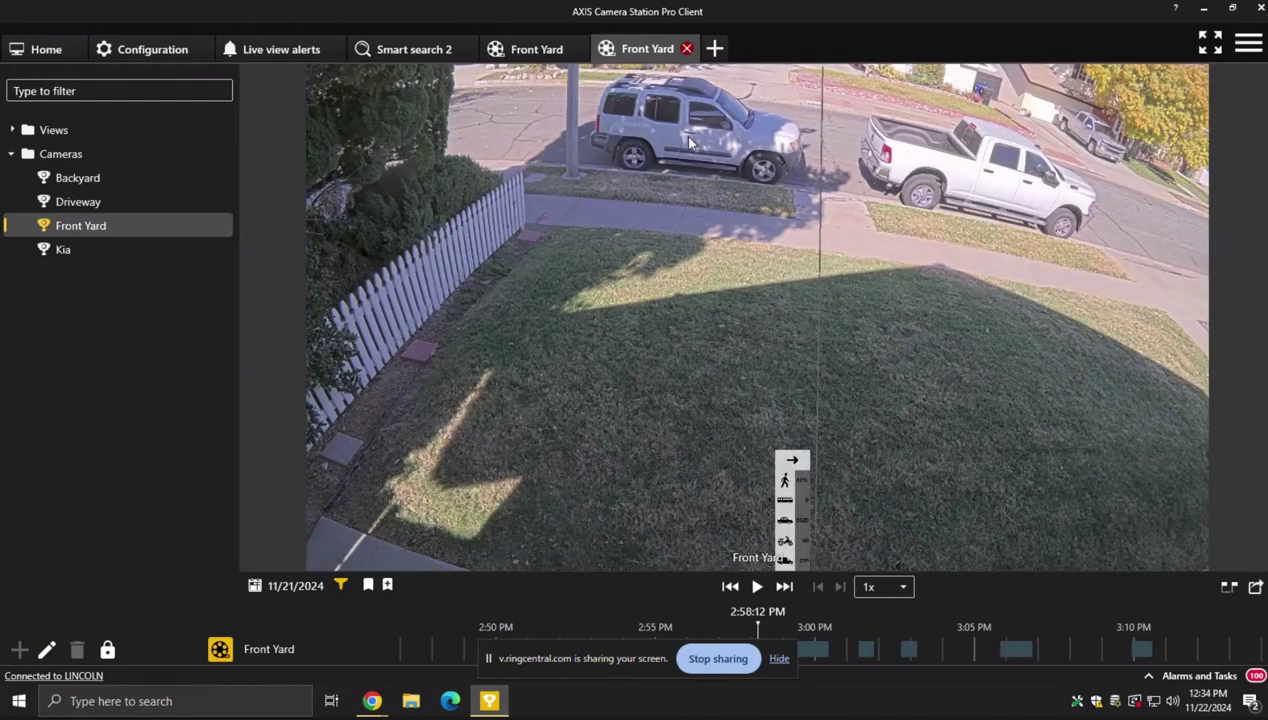
pyautogui.click(686, 48)
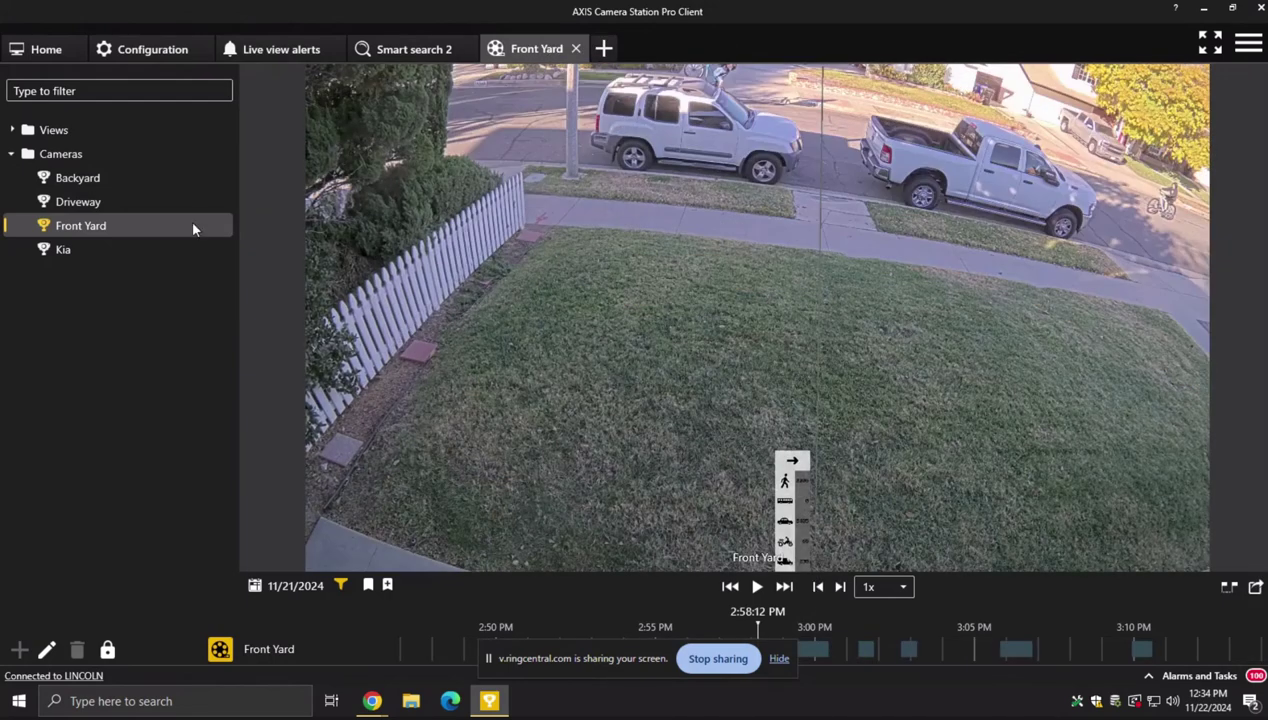
# - Back in Smart search 2, open the 5:00:40 PM person result, then the 4:05:33 PM bicycle result
pyautogui.click(393, 55)
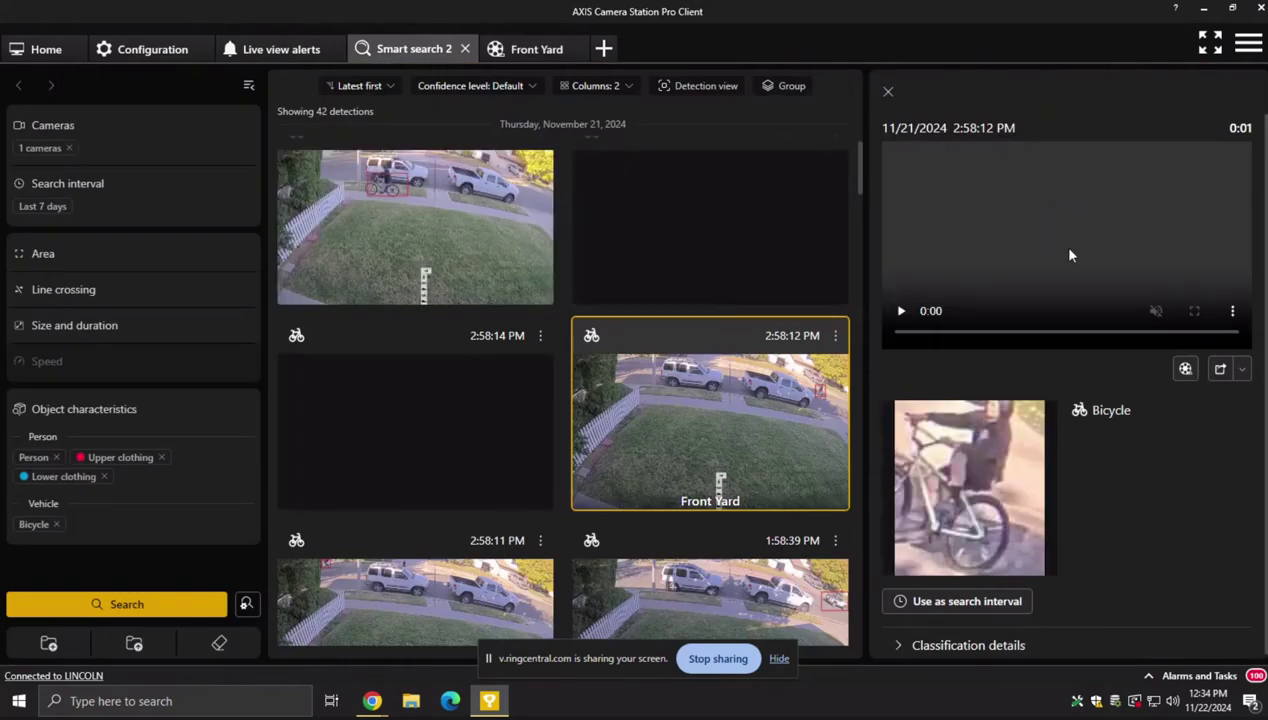
pyautogui.scroll(2, 740, 260)
pyautogui.click(744, 258)
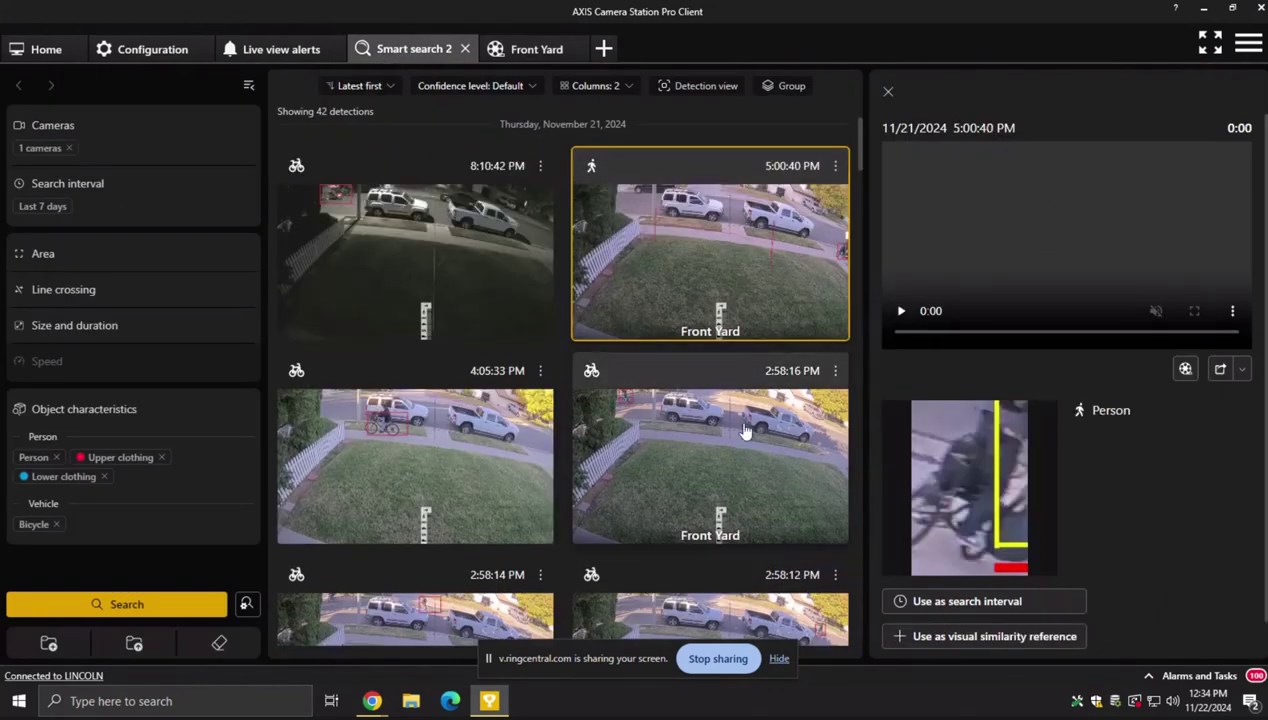
pyautogui.click(470, 448)
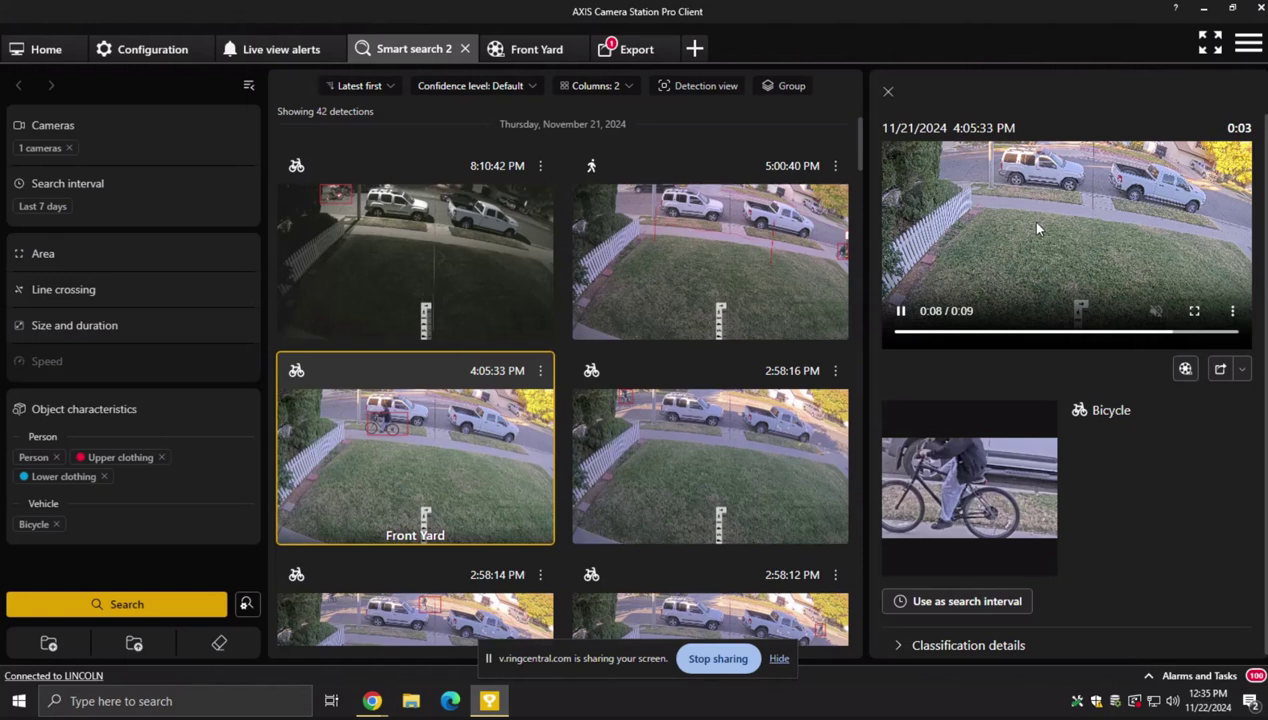
pyautogui.click(160, 50)
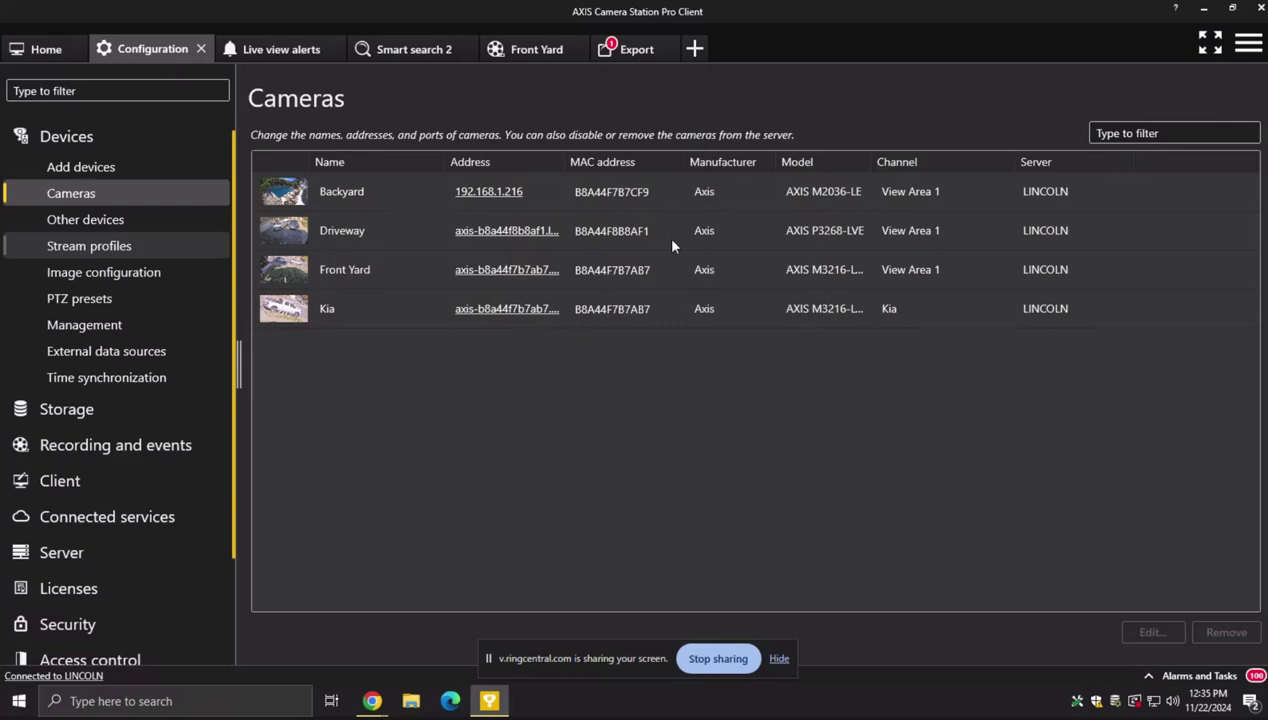
pyautogui.click(89, 245)
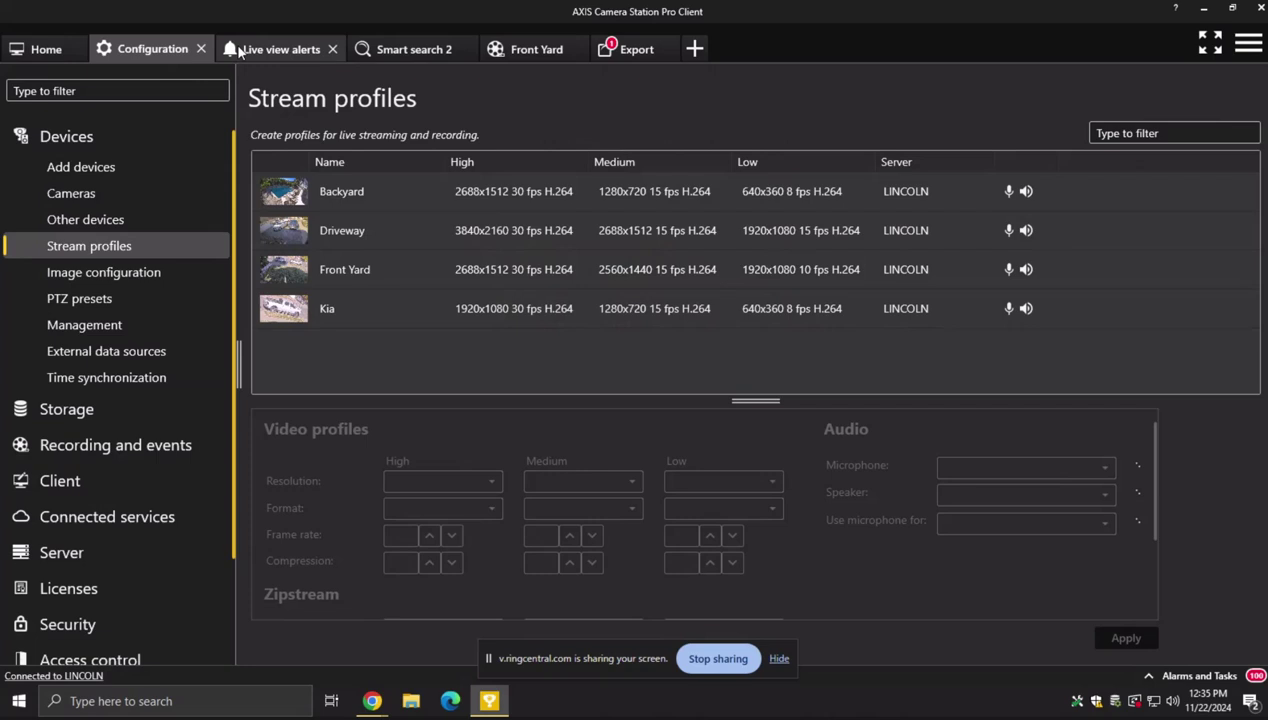
pyautogui.click(410, 49)
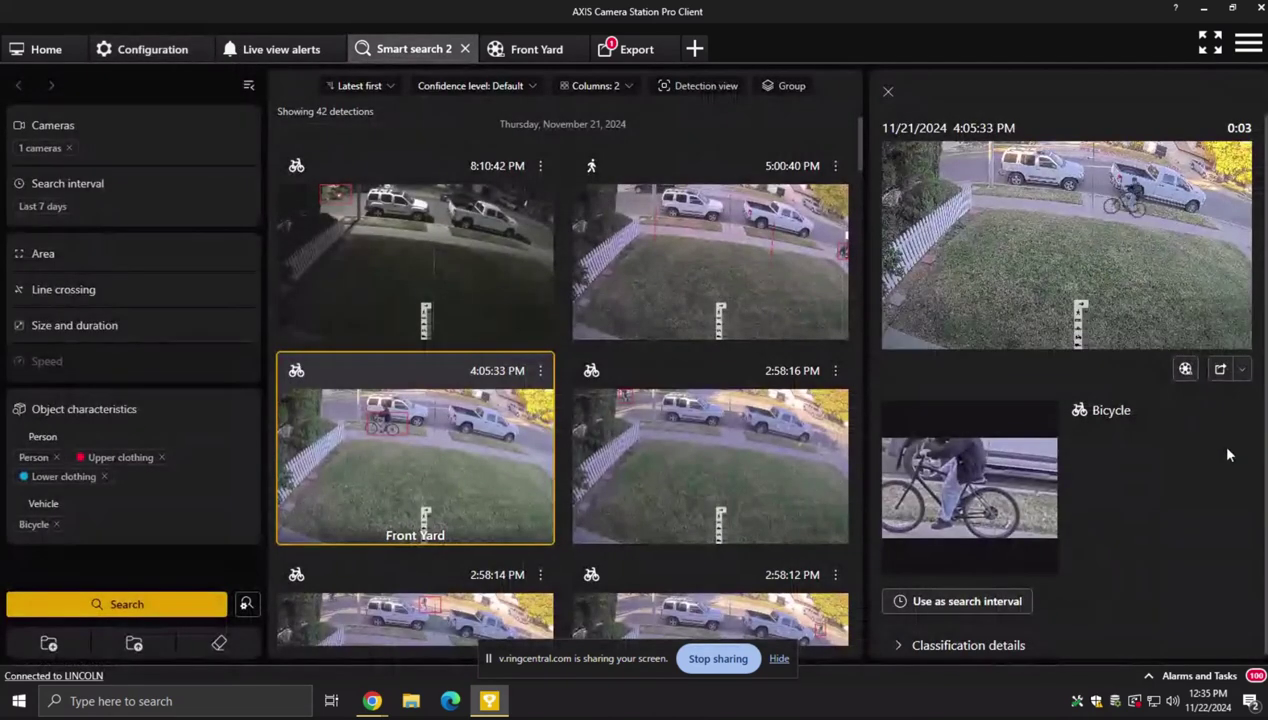
# - Include all vehicle types alongside Person in the object filter and rerun the search, returning 48 detections
pyautogui.click(966, 601)
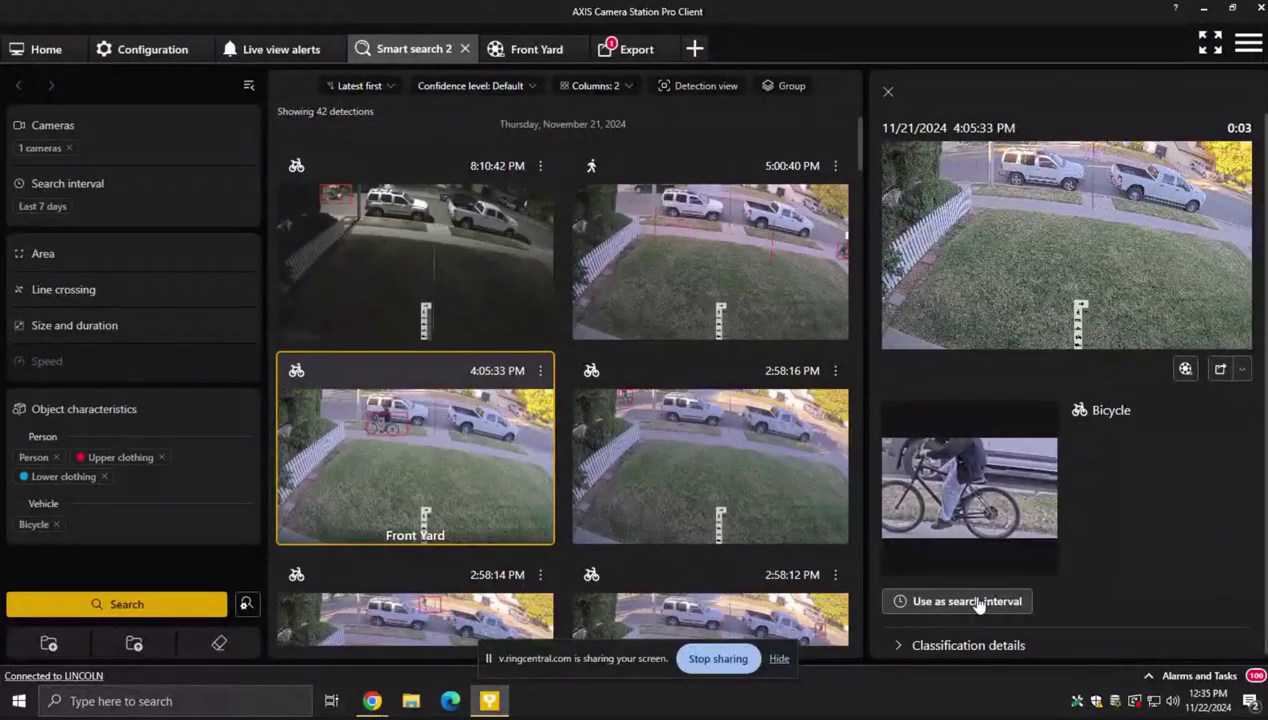
pyautogui.scroll(-10, 660, 370)
pyautogui.click(140, 450)
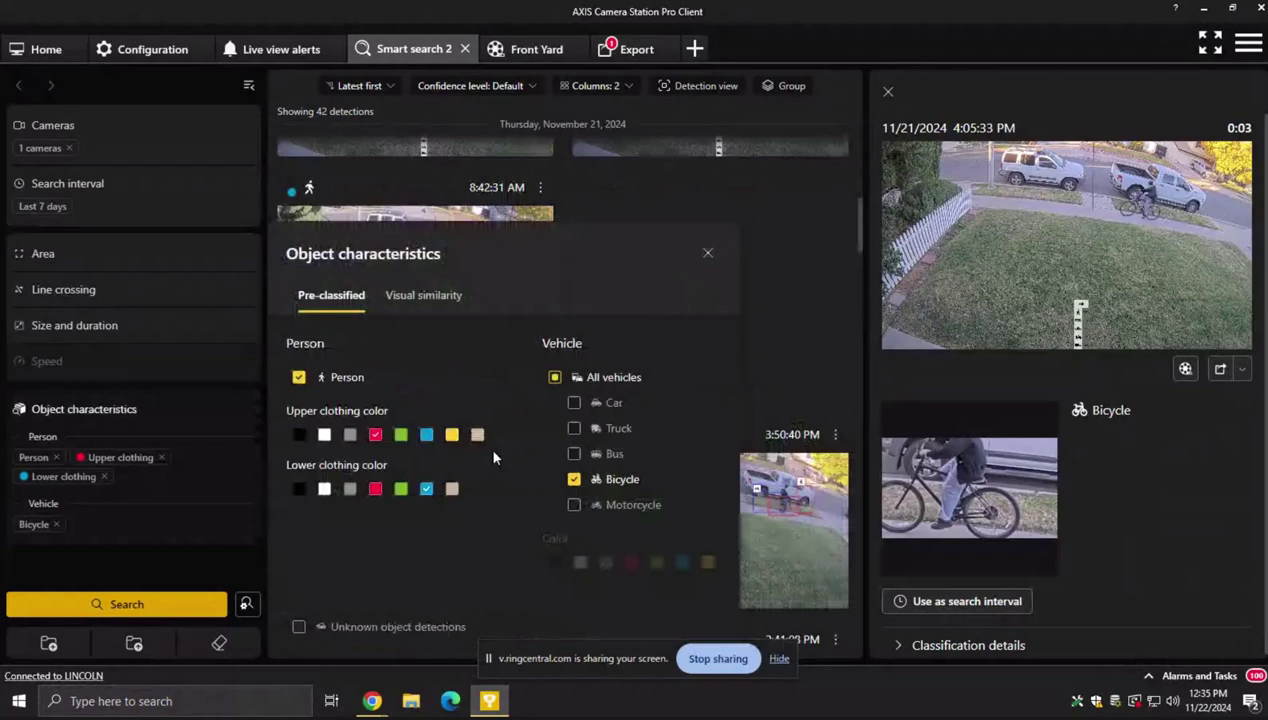
pyautogui.click(554, 377)
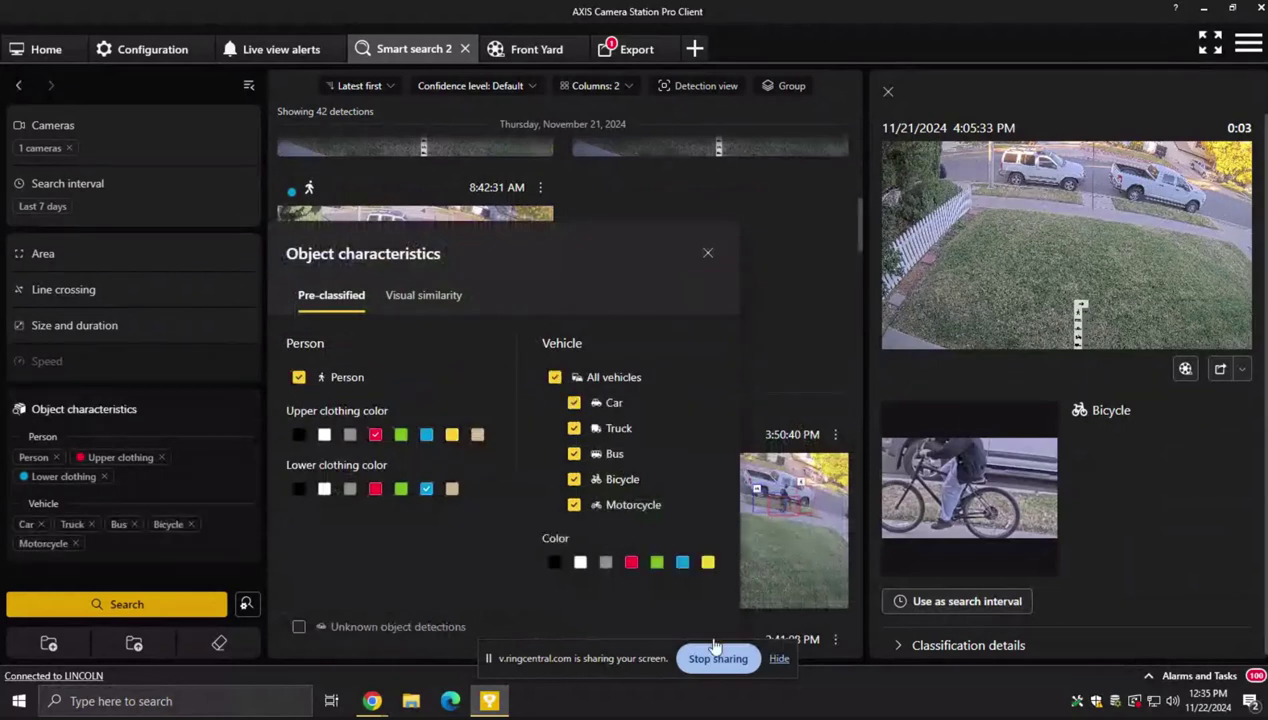
pyautogui.click(140, 604)
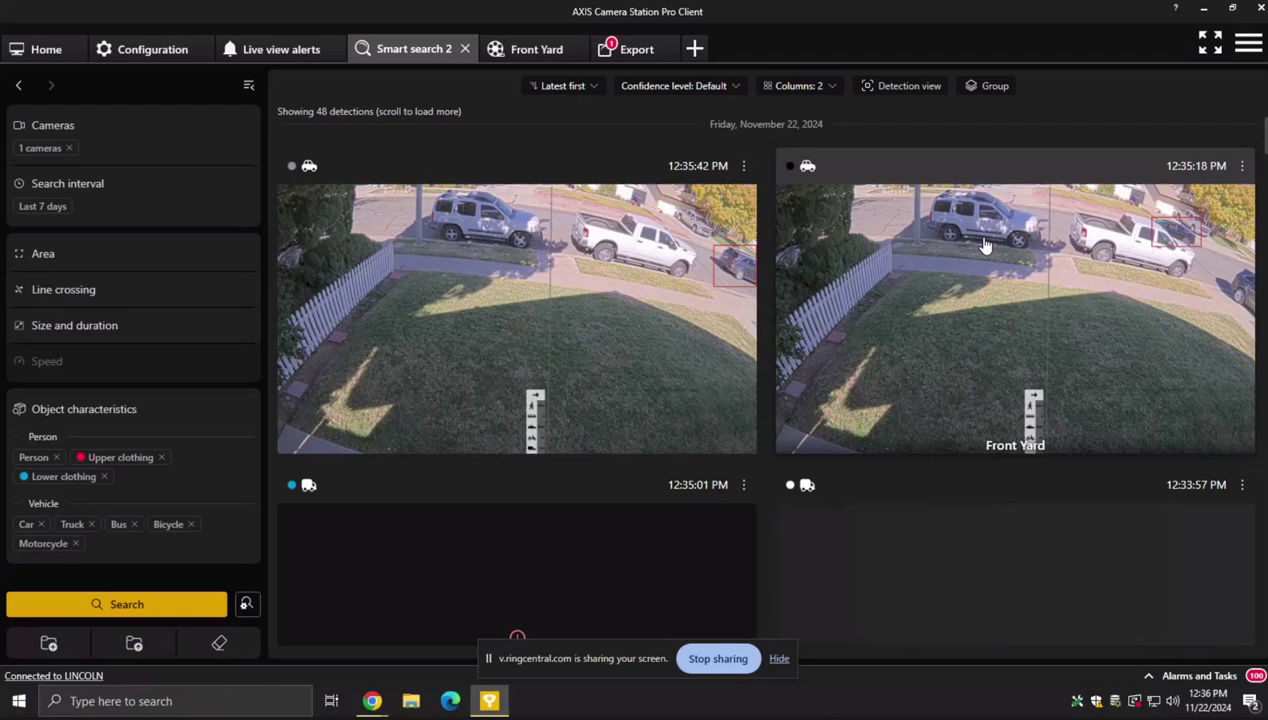
# - Remove all vehicles and the red and blue clothing colours from the object characteristics filter
pyautogui.click(195, 605)
pyautogui.click(198, 455)
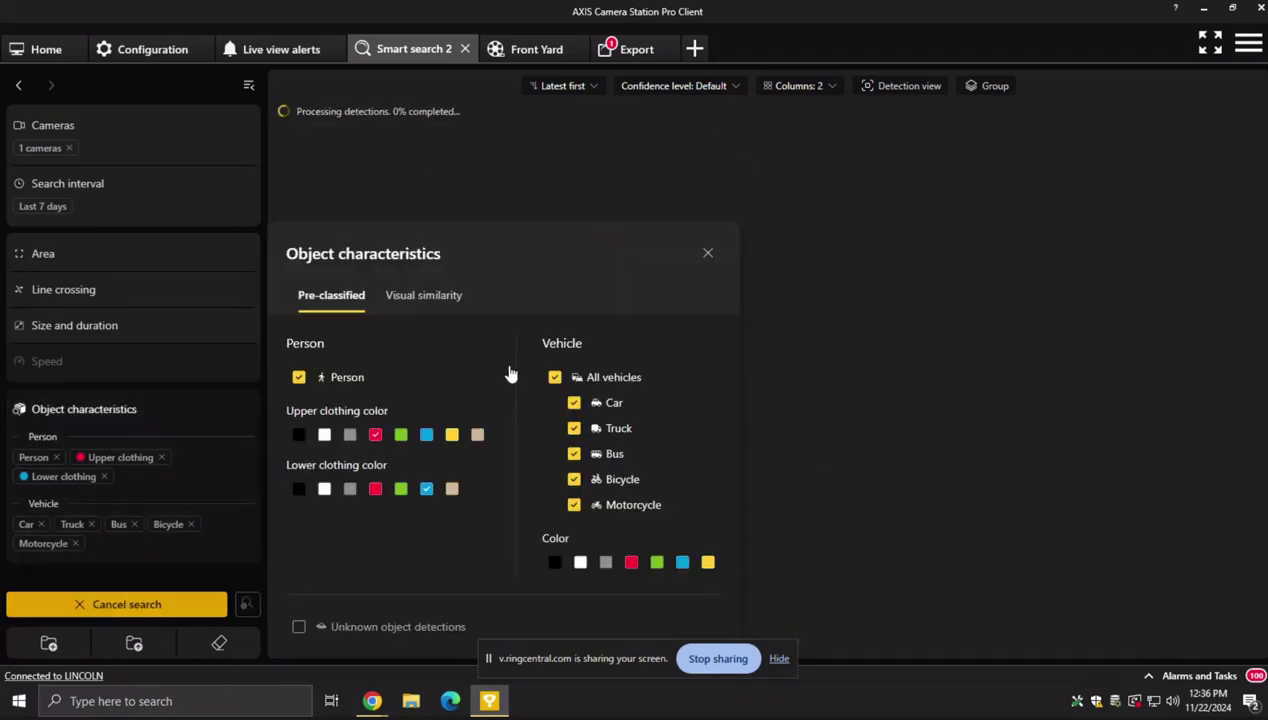
pyautogui.click(555, 379)
pyautogui.click(375, 434)
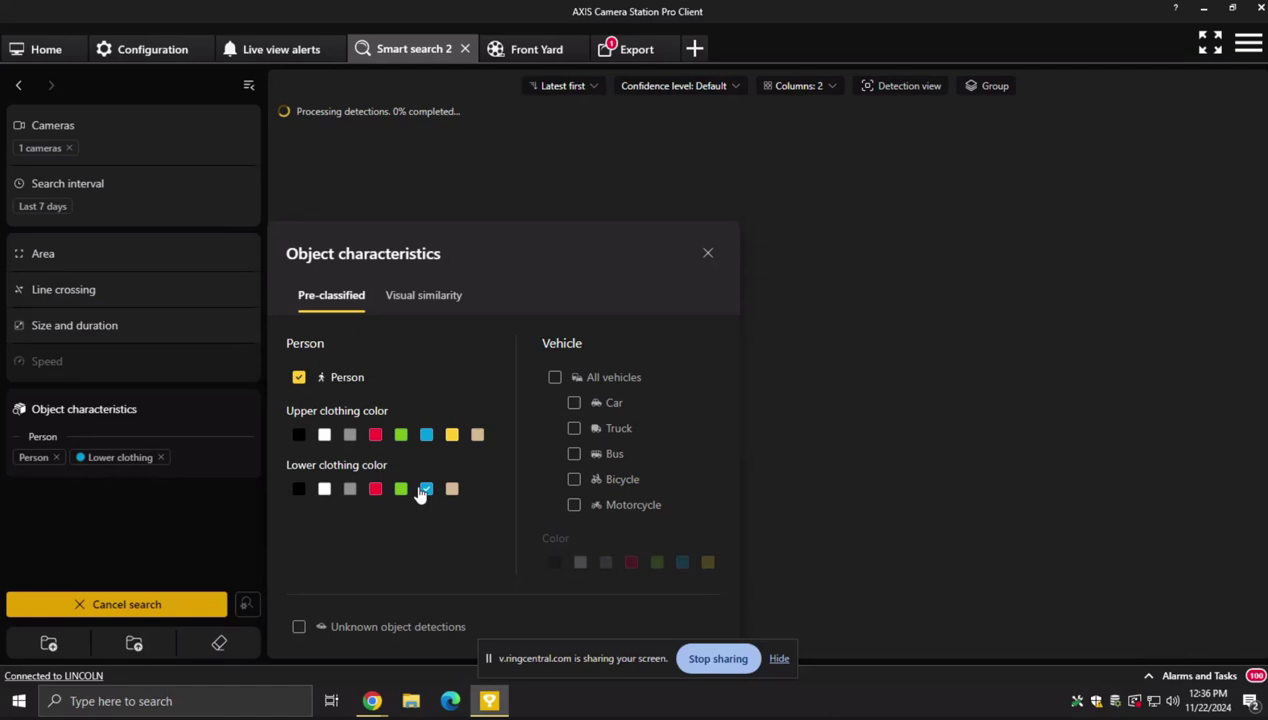
pyautogui.click(426, 488)
pyautogui.click(168, 610)
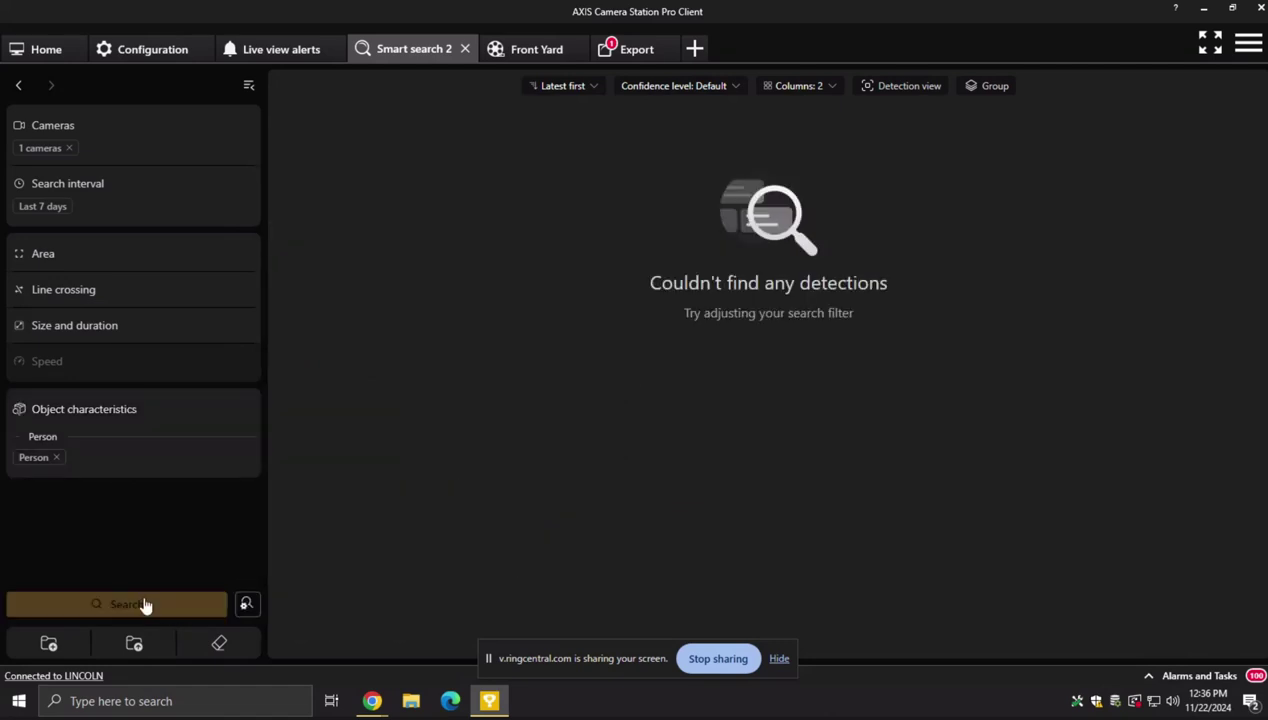
# - Search people only and set the 12:26:23 PM detection's window as the 11:56 AM–12:56 PM interval
pyautogui.click(145, 605)
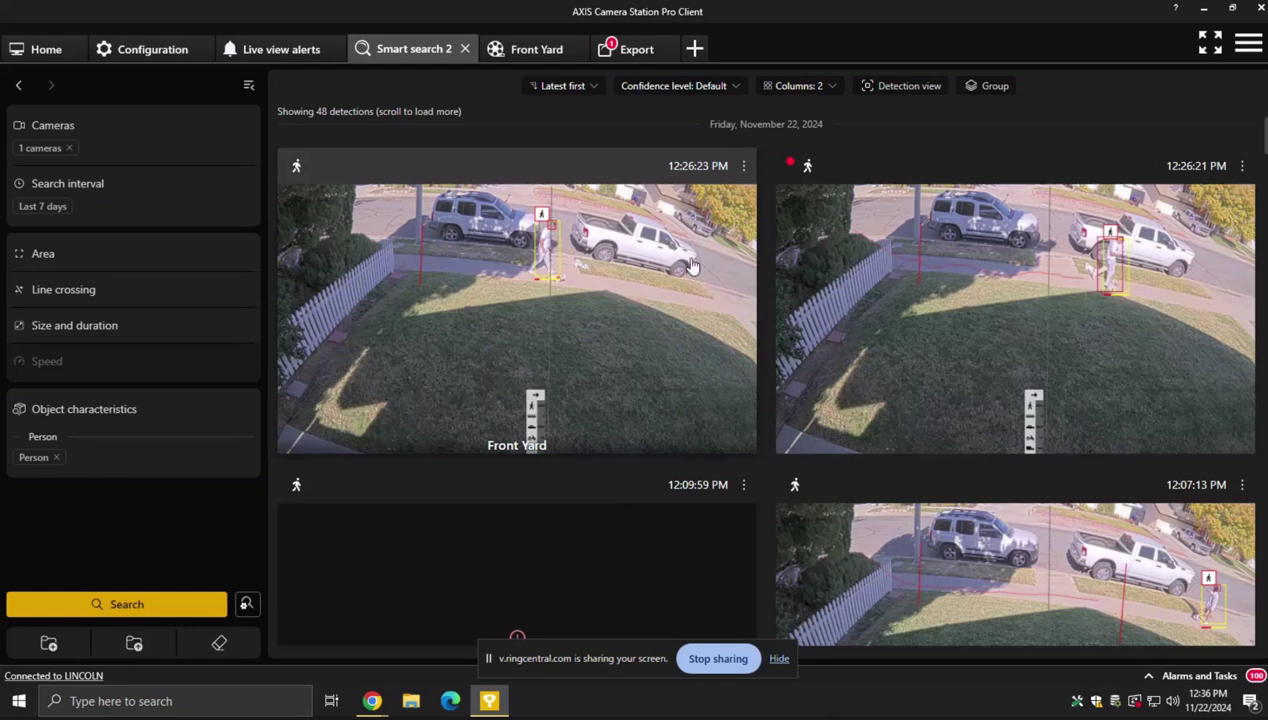
pyautogui.click(645, 268)
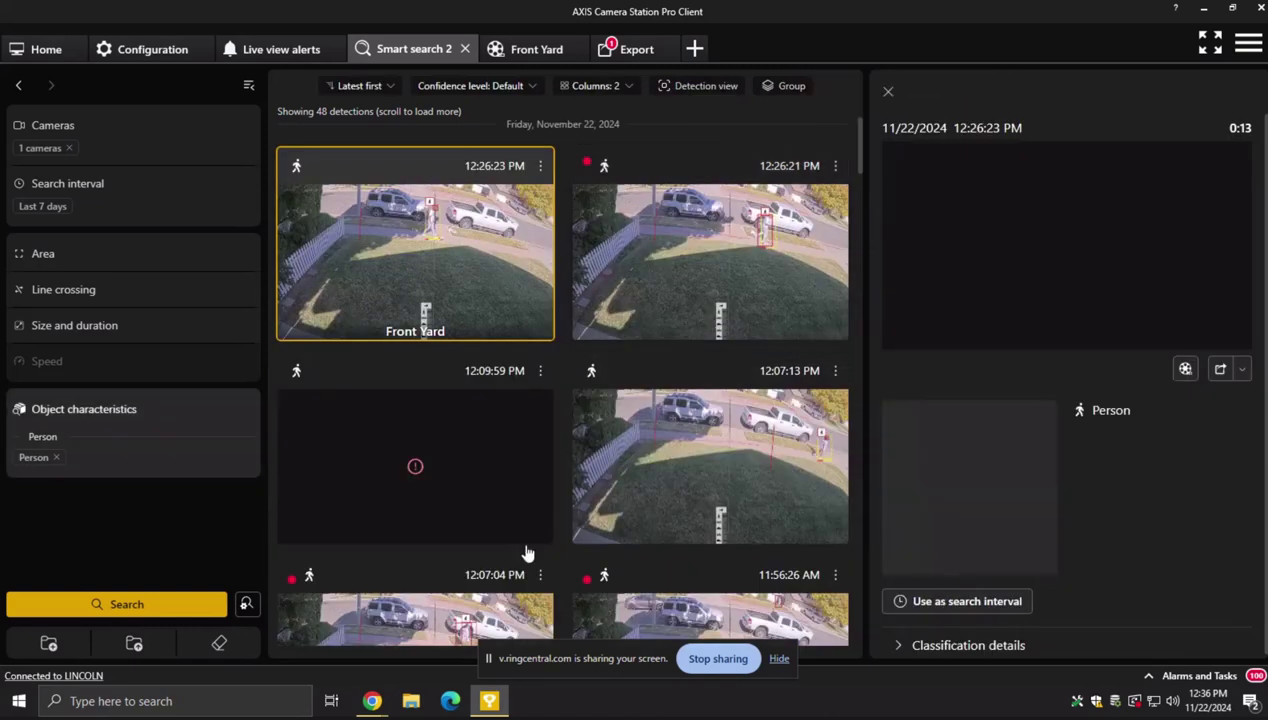
pyautogui.click(981, 604)
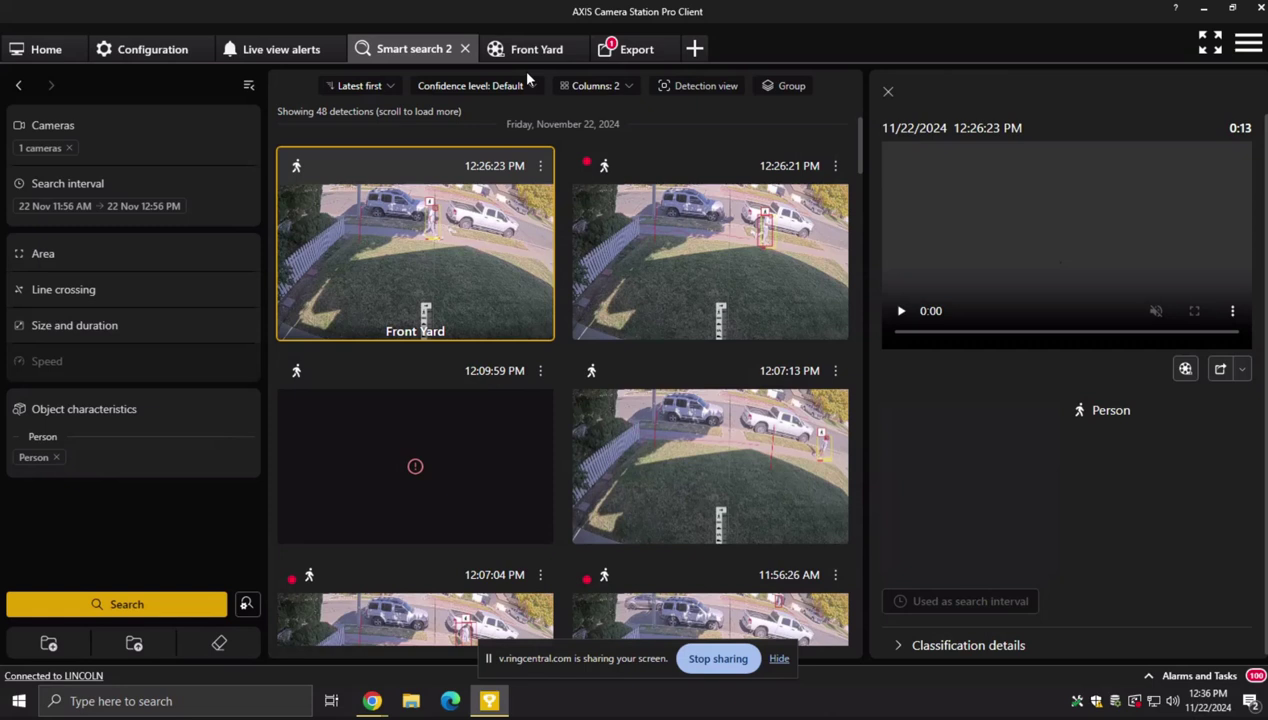
pyautogui.click(715, 75)
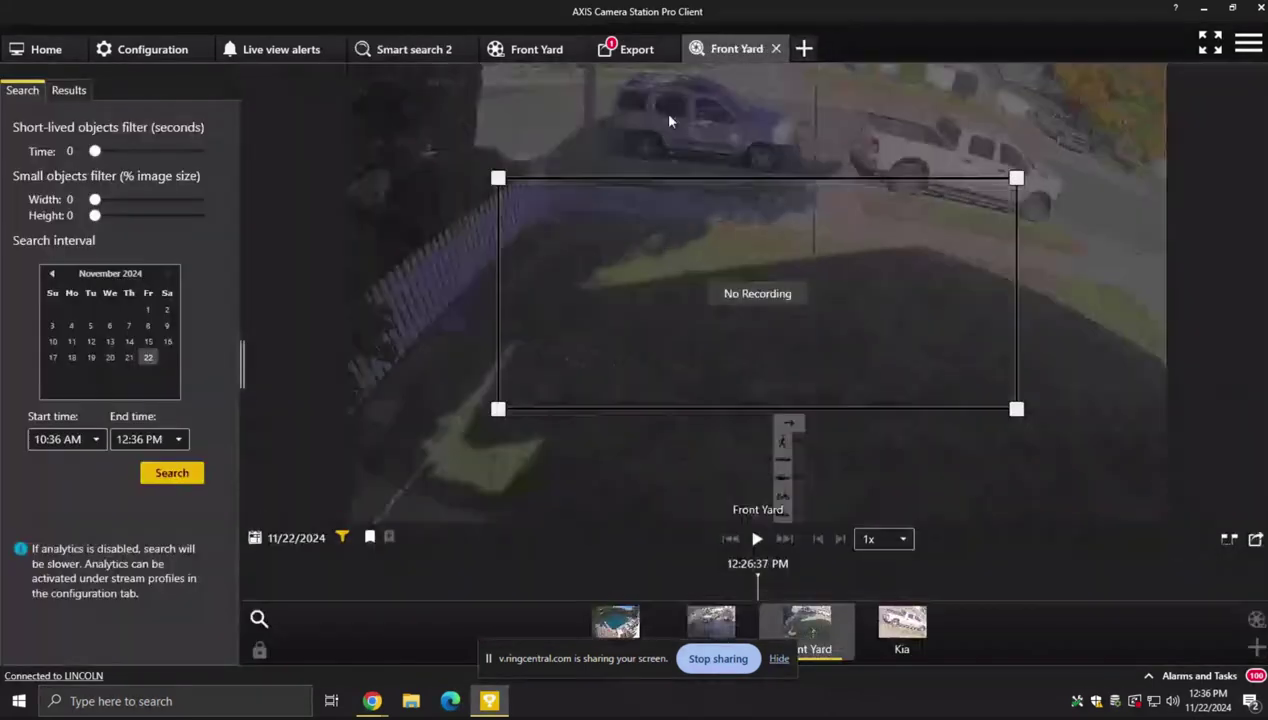
pyautogui.moveTo(851, 224); pyautogui.dragTo(990, 186)
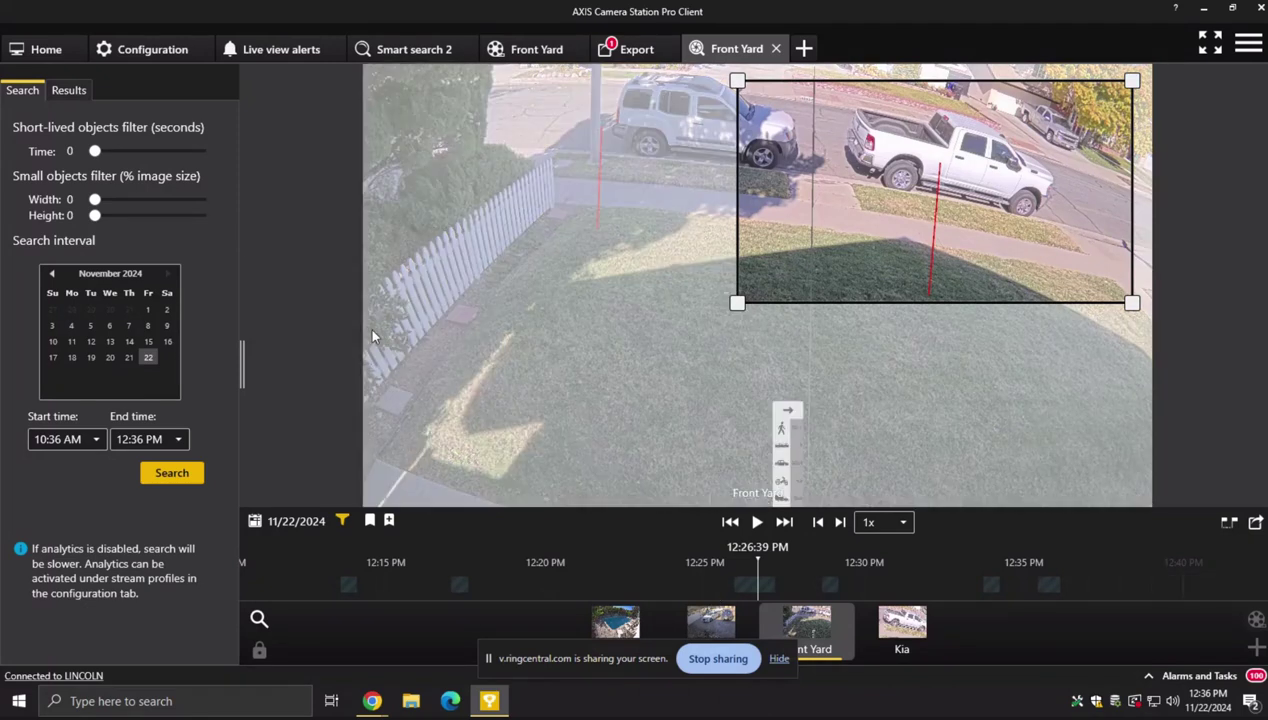
pyautogui.click(776, 51)
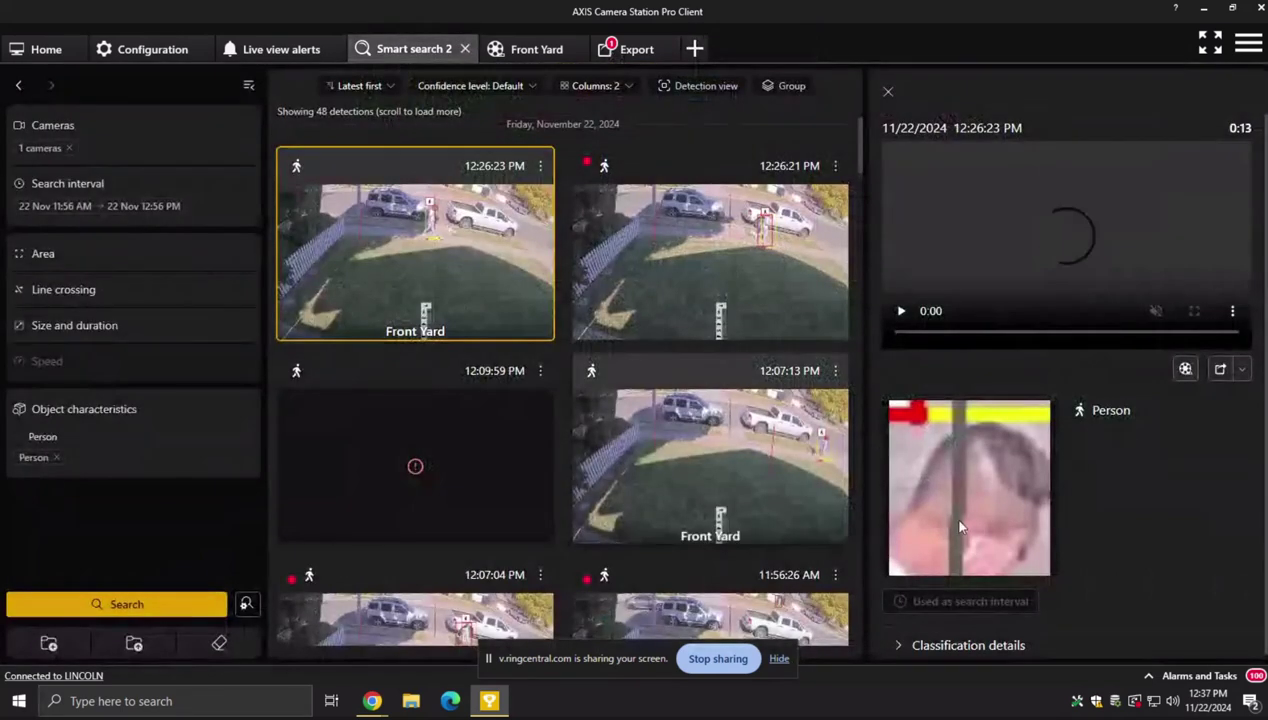
# - Rerun the person search over the 11:56 AM–12:56 PM interval, returning 7 detections
pyautogui.click(205, 606)
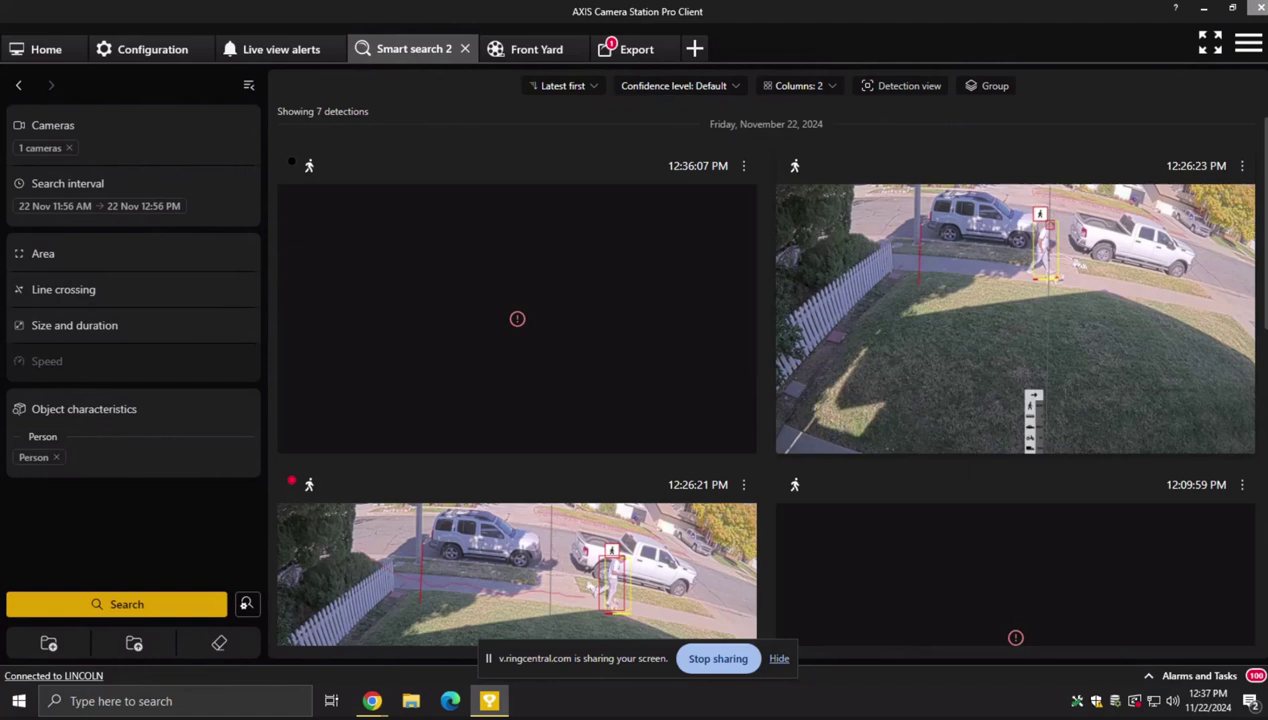
# - Close the Smart search 2 and Front Yard tabs and show Configuration's Stream profiles
pyautogui.click(464, 48)
pyautogui.click(415, 48)
pyautogui.click(444, 49)
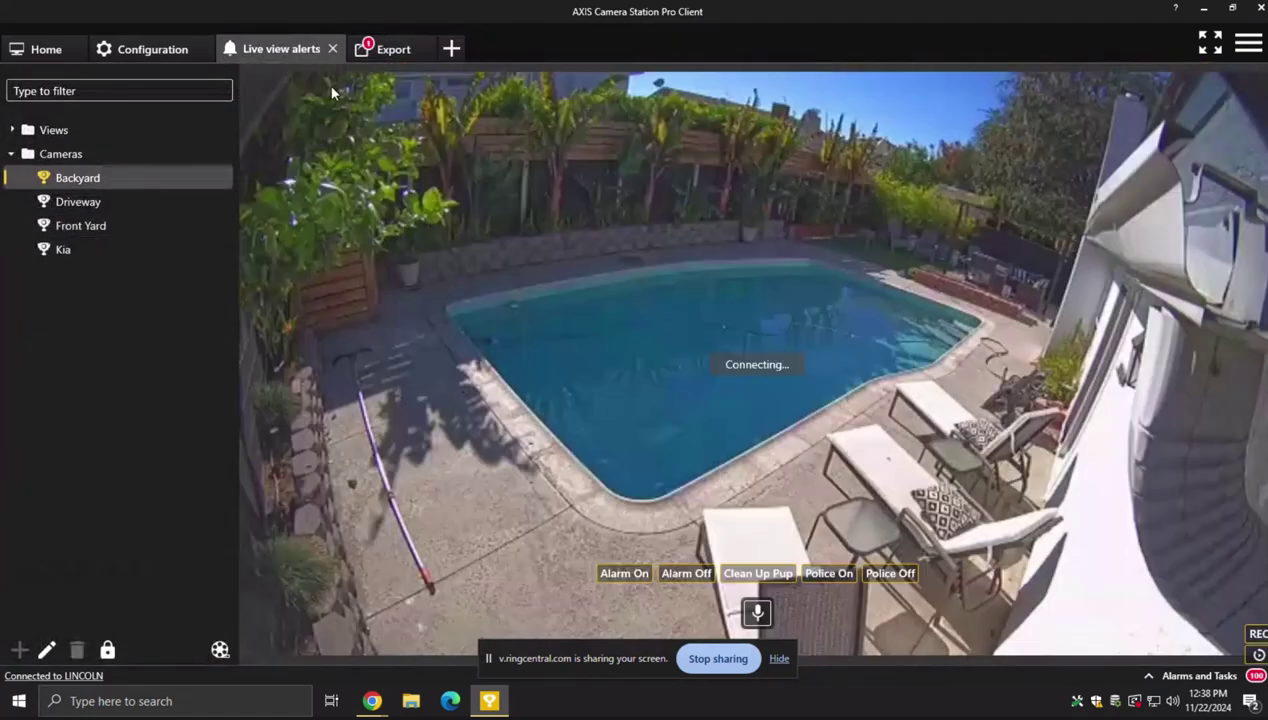
pyautogui.click(150, 48)
pyautogui.click(90, 138)
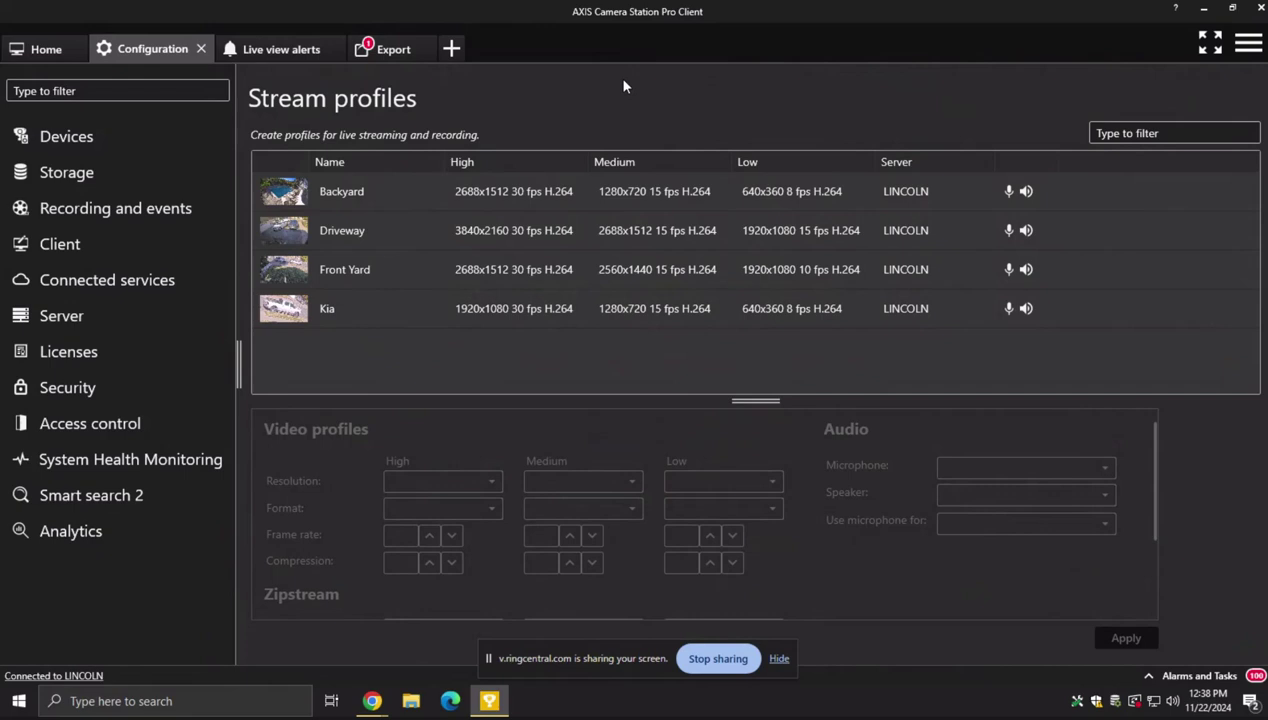
# - Expand and collapse Devices, then open Action rules under Recording and events
pyautogui.click(110, 138)
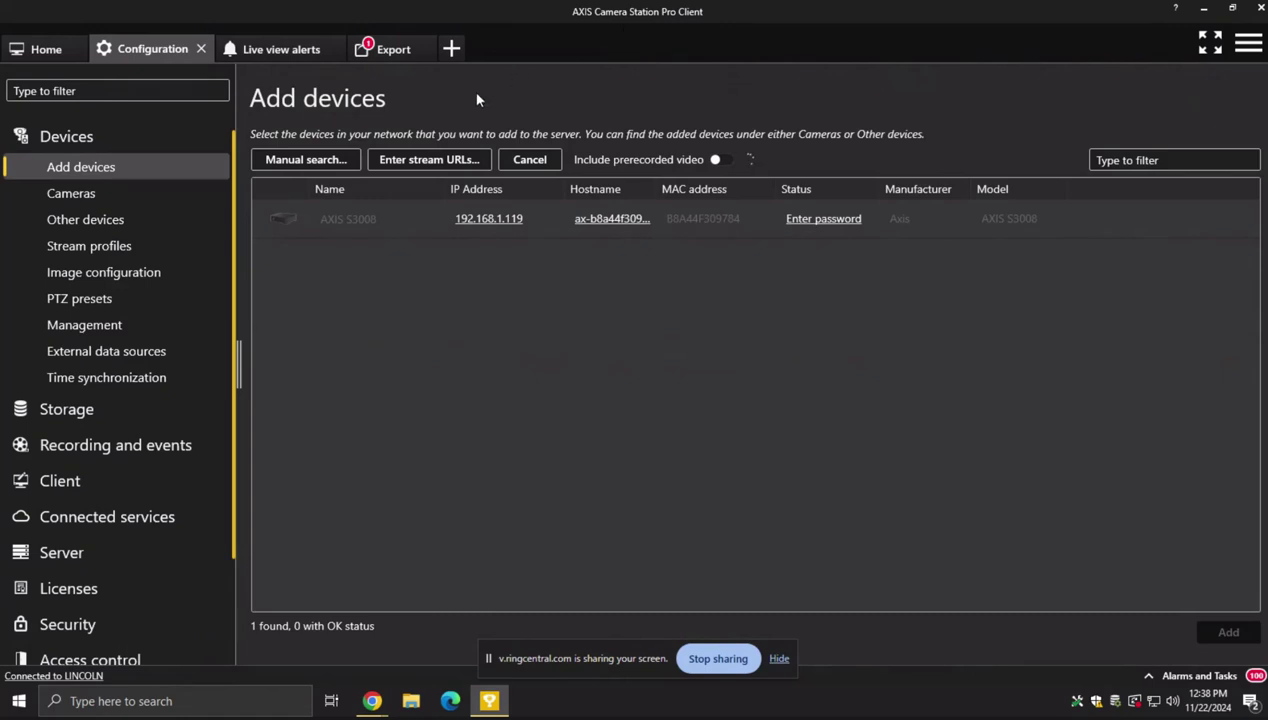
pyautogui.click(122, 138)
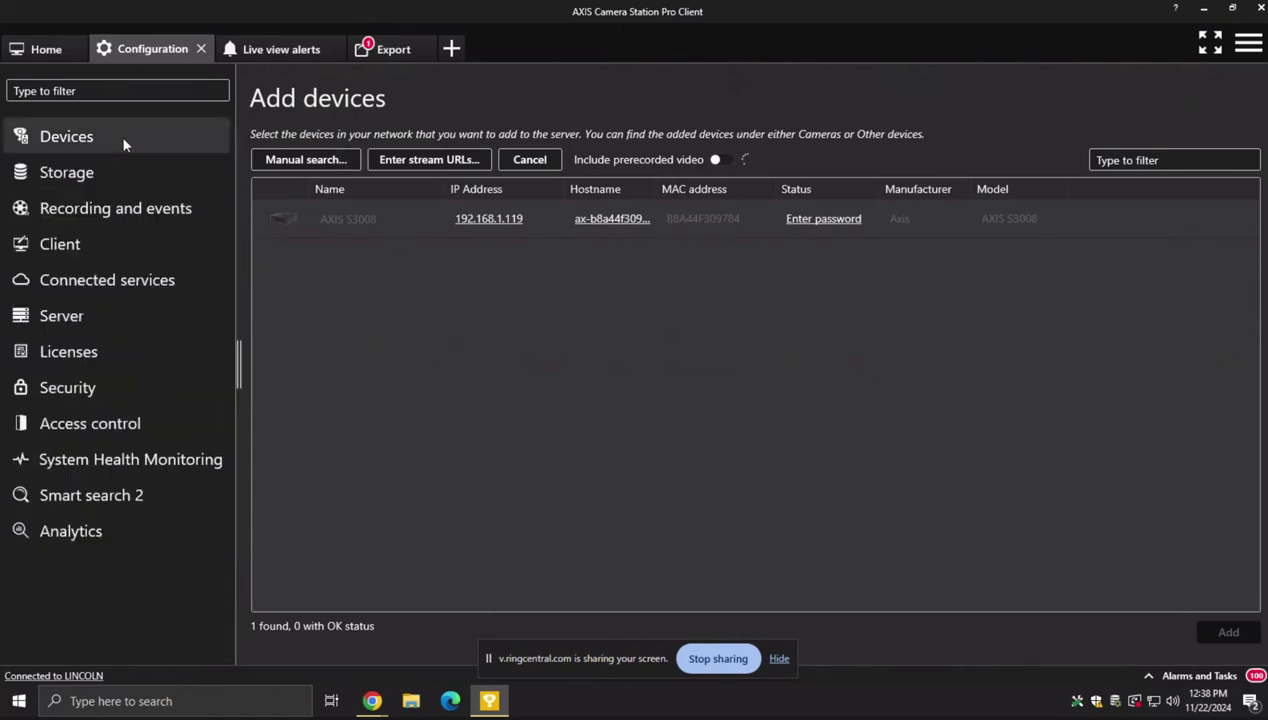
pyautogui.click(123, 212)
pyautogui.click(105, 319)
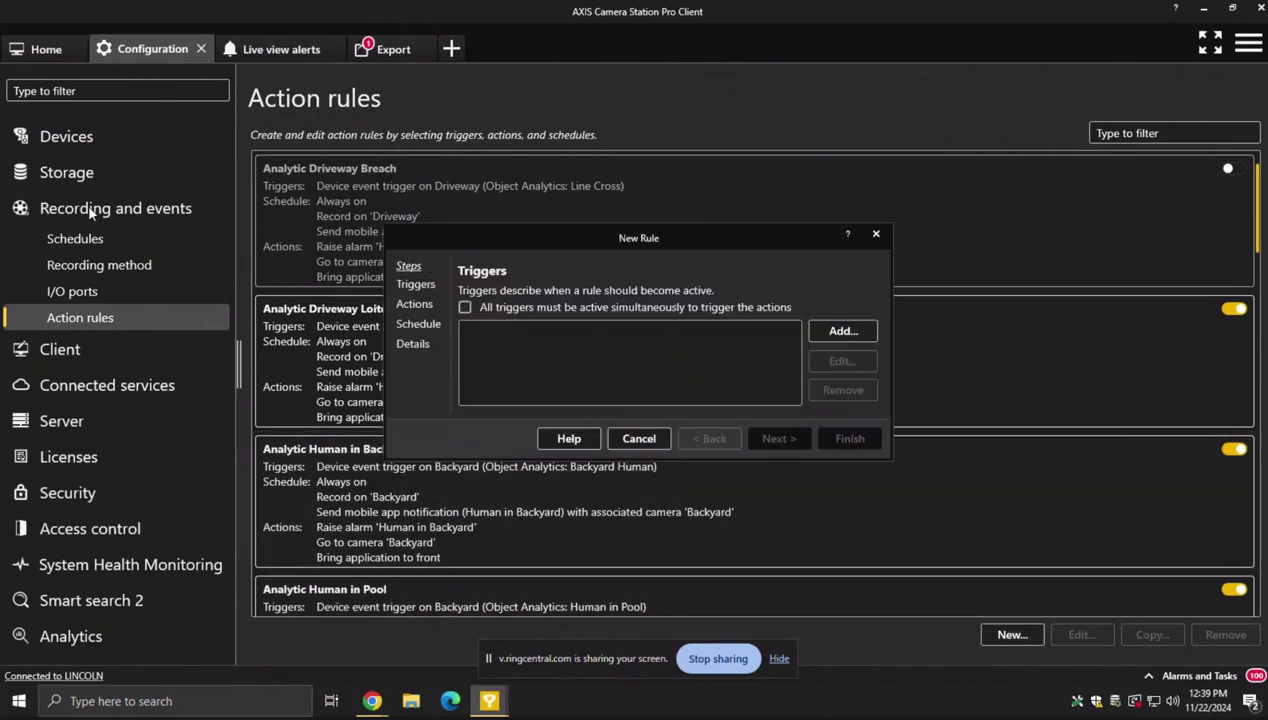
# - Start a Device Event trigger for the new rule, then abandon it without adding a trigger
pyautogui.click(815, 330)
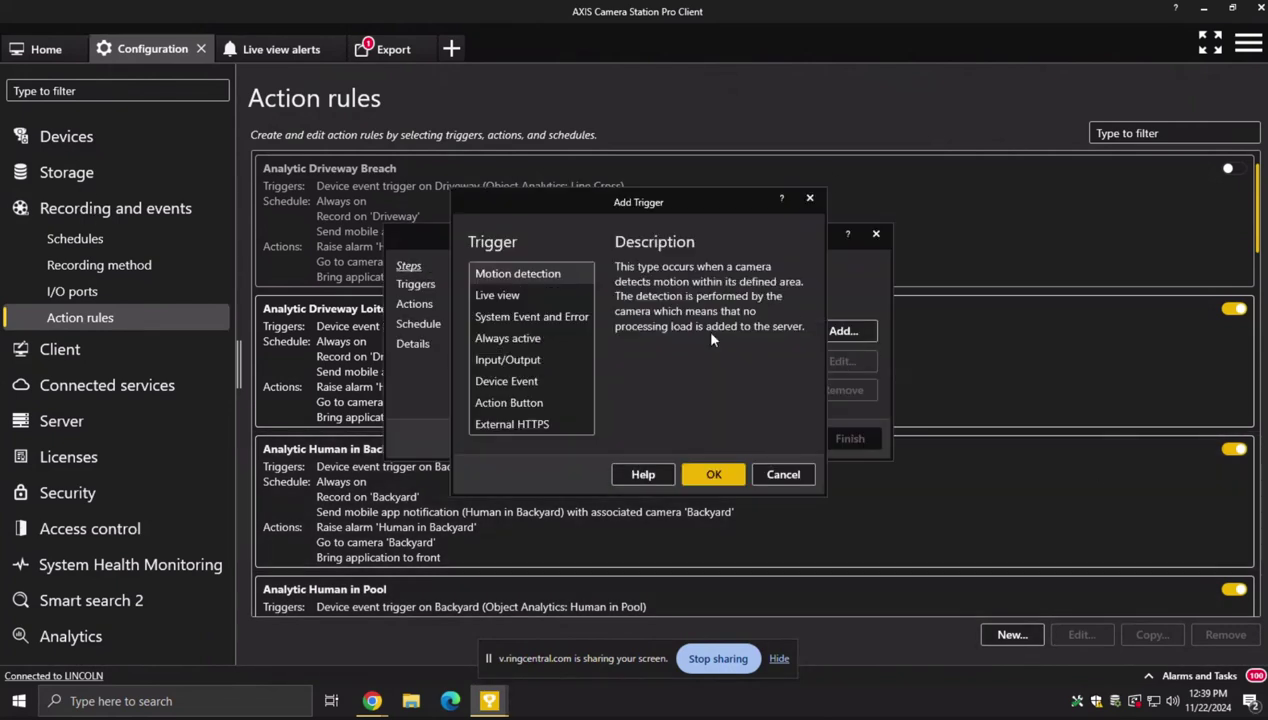
pyautogui.doubleClick(506, 381)
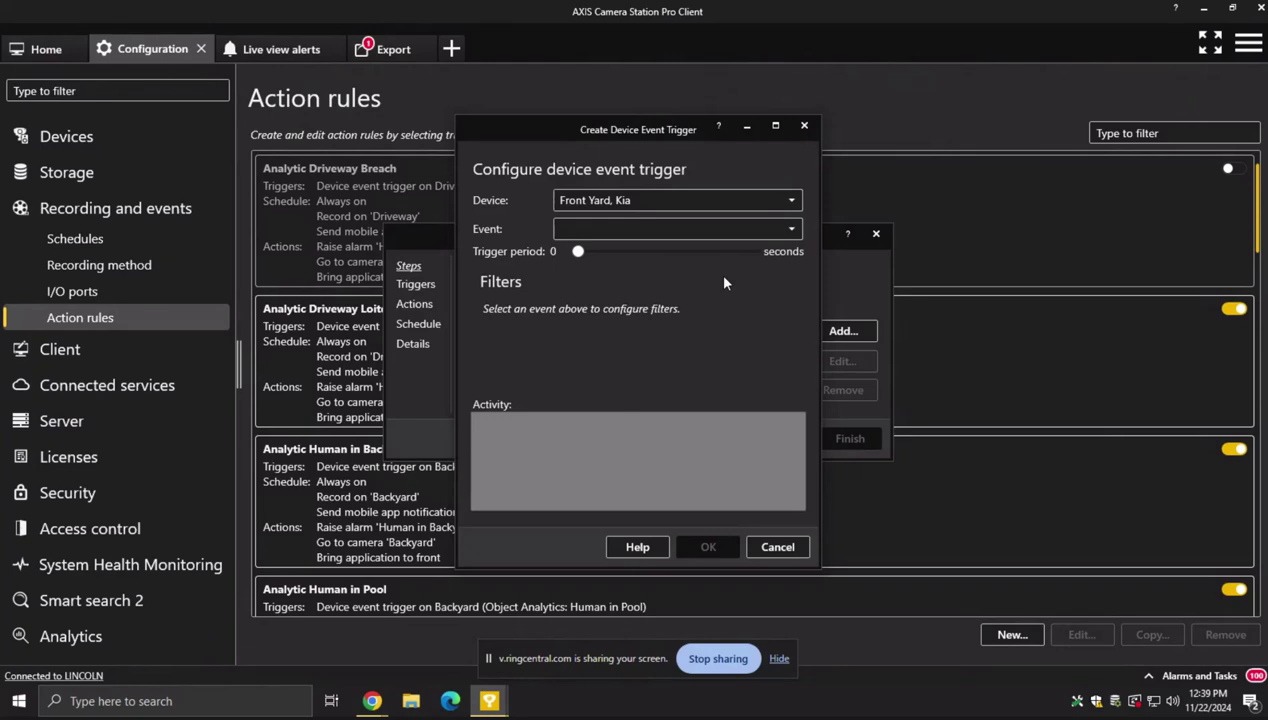
pyautogui.click(805, 126)
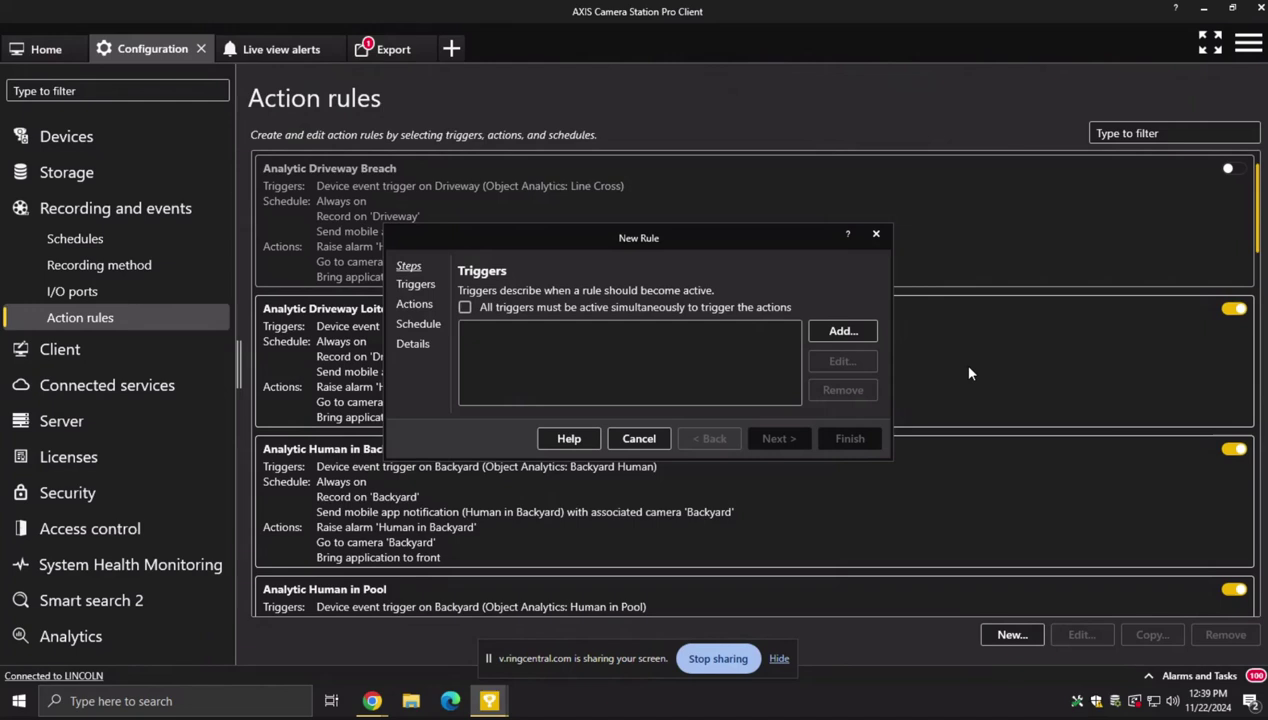
pyautogui.click(831, 329)
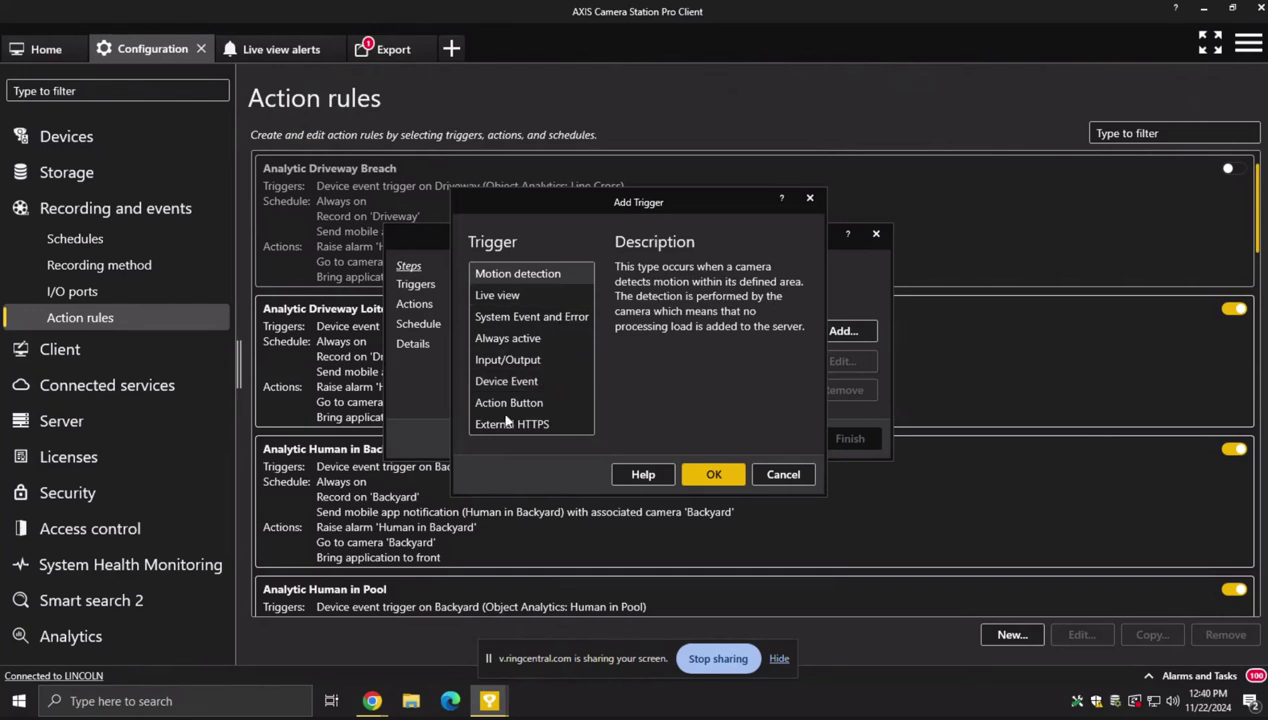
pyautogui.click(521, 404)
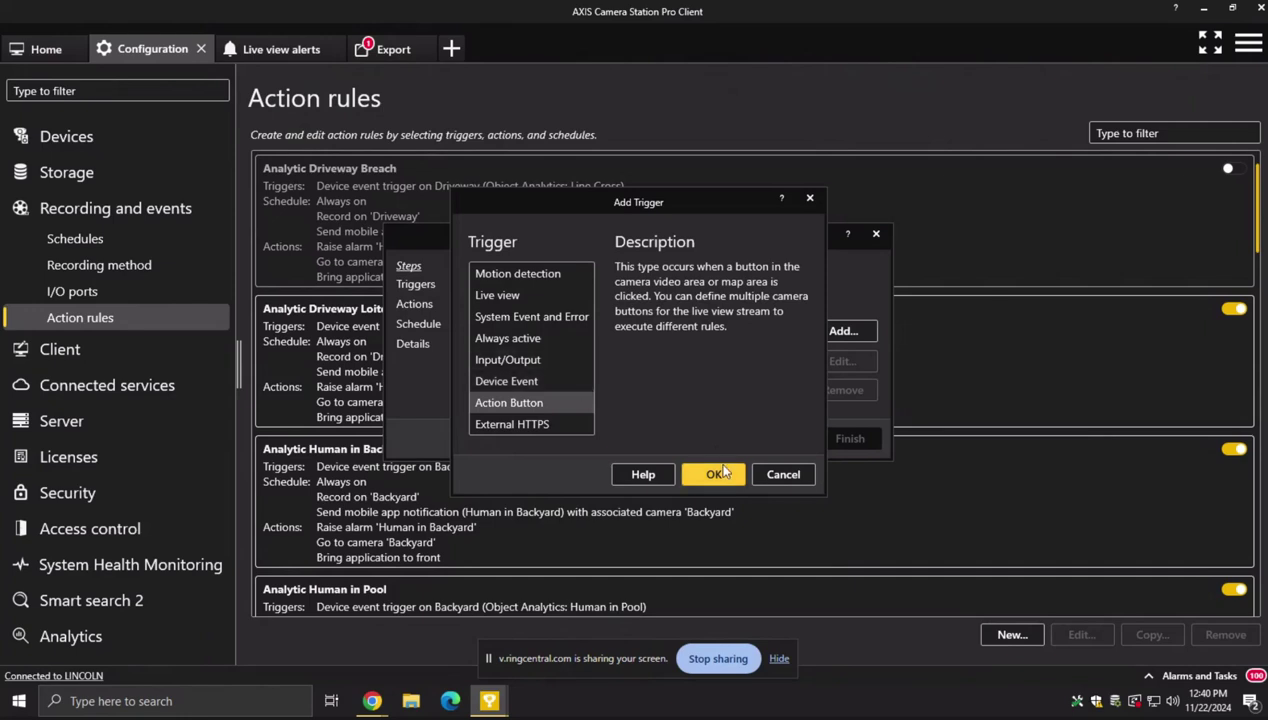
pyautogui.click(783, 474)
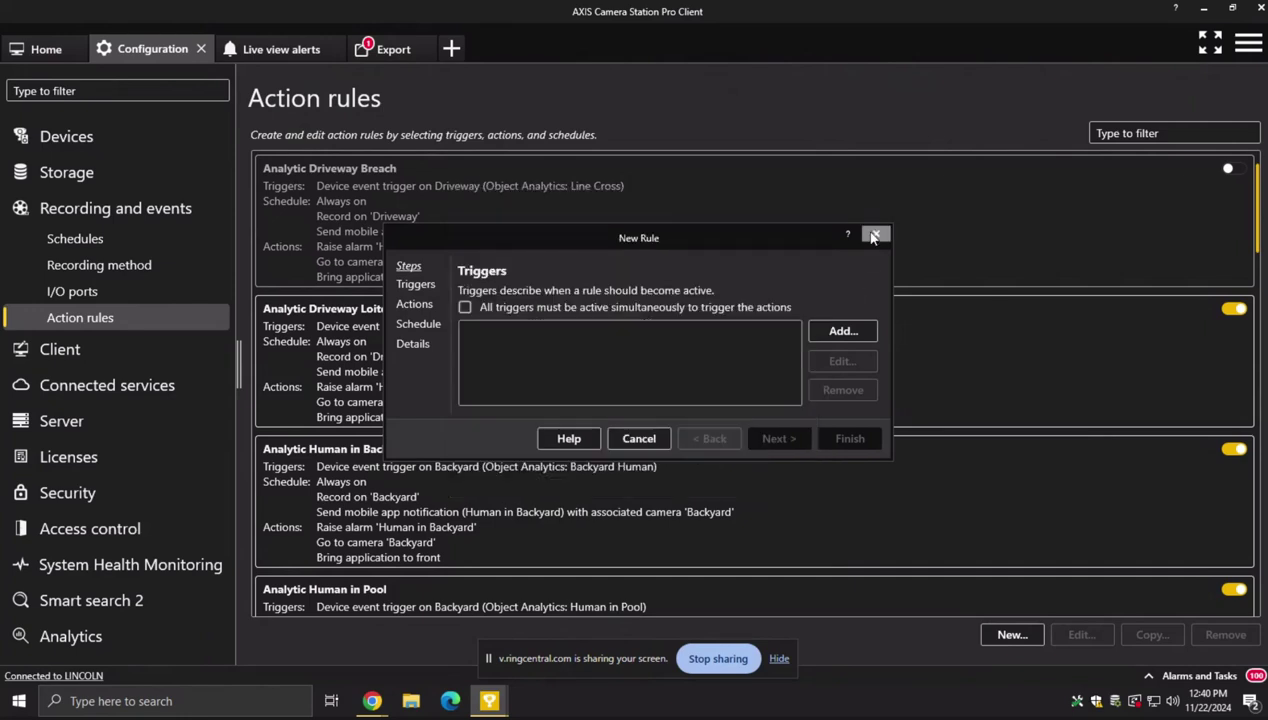
# - Discard the new rule, open Analytic Driveway Breach's Actions step, browse available actions, then cancel
pyautogui.click(876, 233)
pyautogui.doubleClick(645, 237)
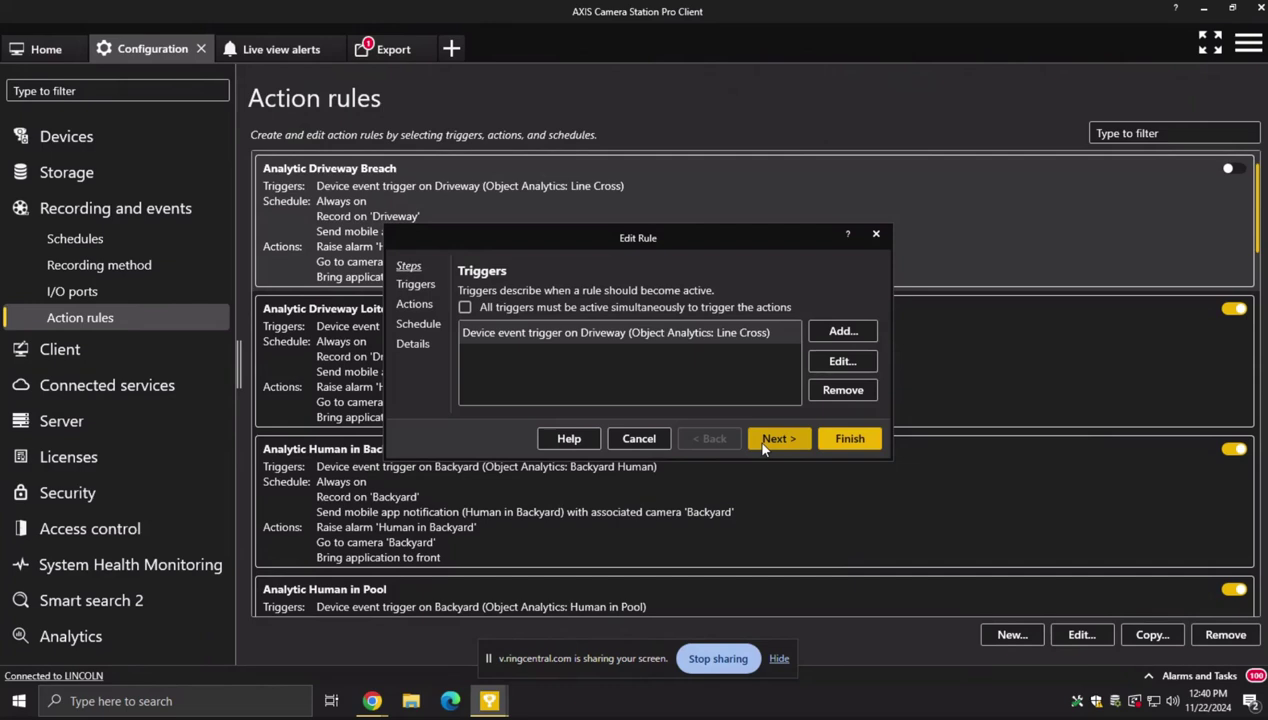
pyautogui.click(776, 438)
pyautogui.click(855, 327)
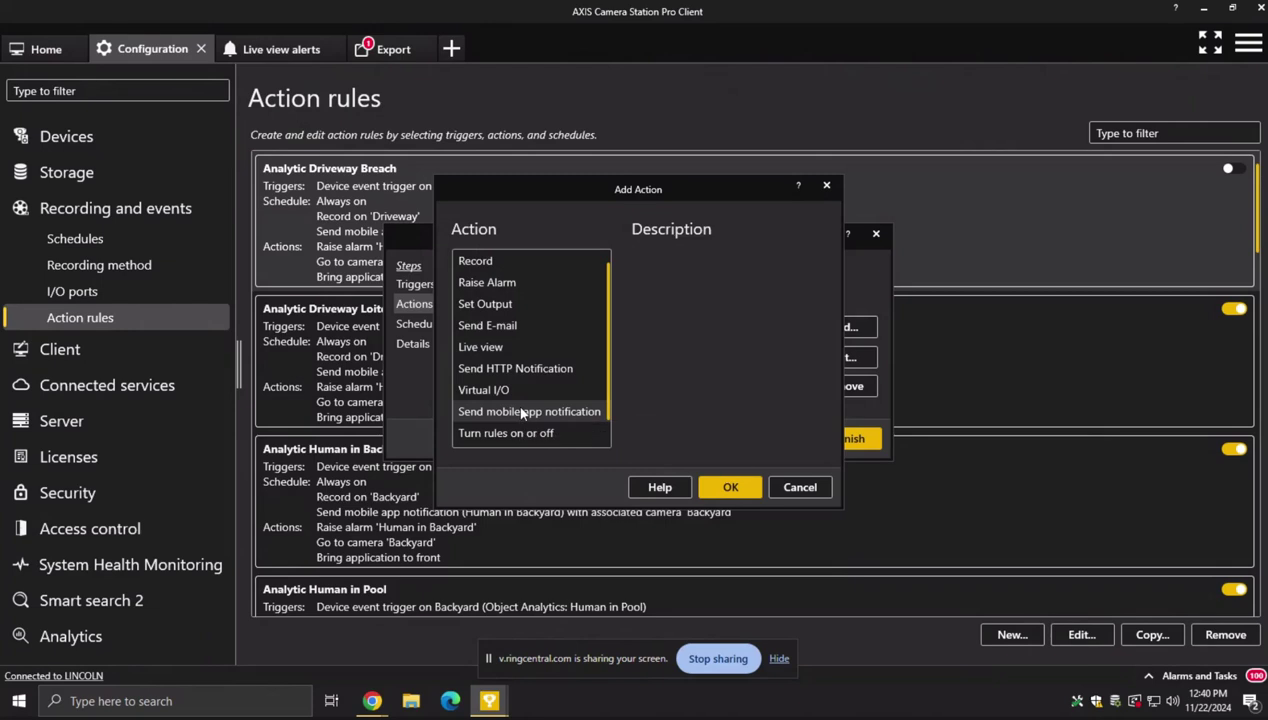
pyautogui.scroll(-1, 522, 435)
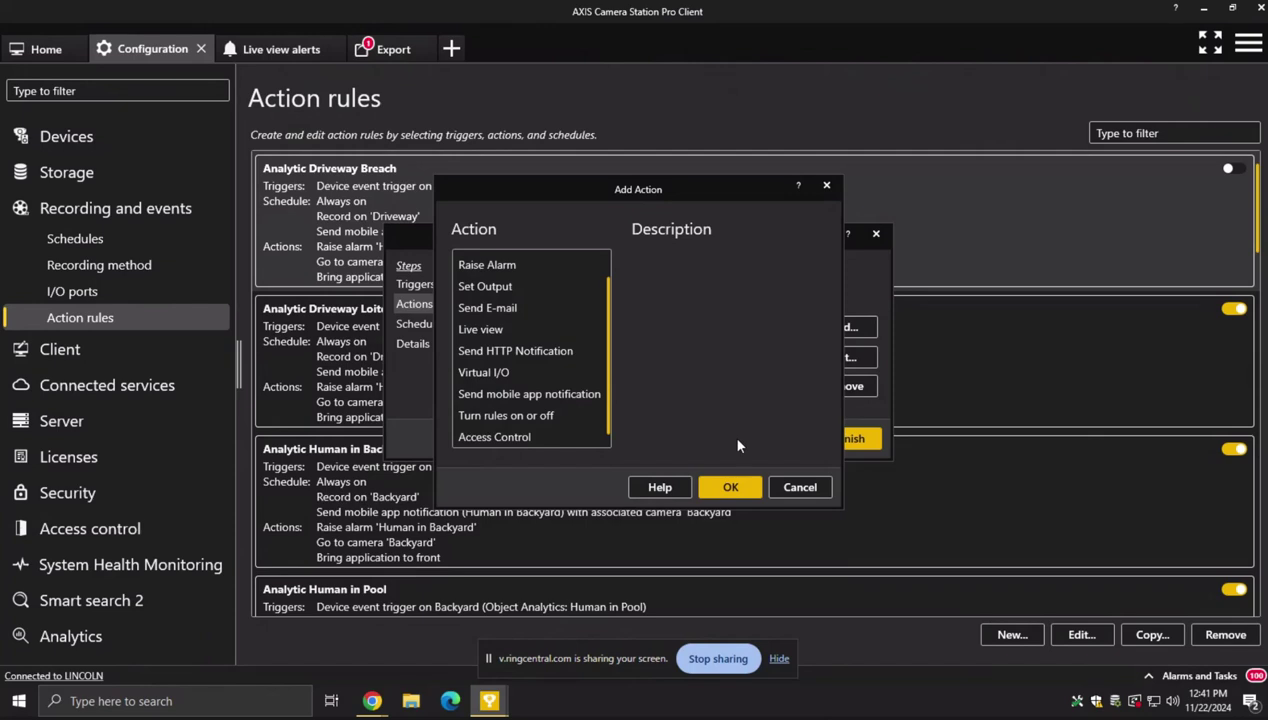
pyautogui.click(795, 487)
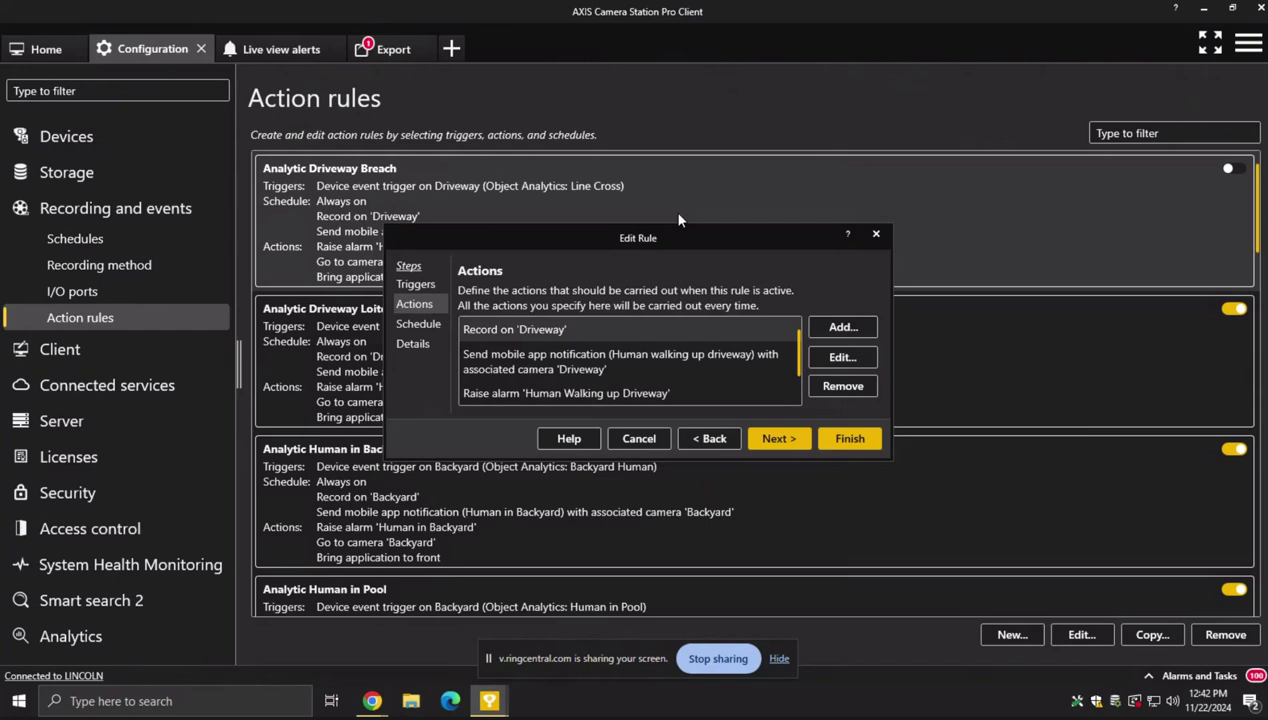
# - Close the rule editor unsaved and scroll through the action rules down to Police On
pyautogui.click(876, 234)
pyautogui.scroll(-5, 784, 368)
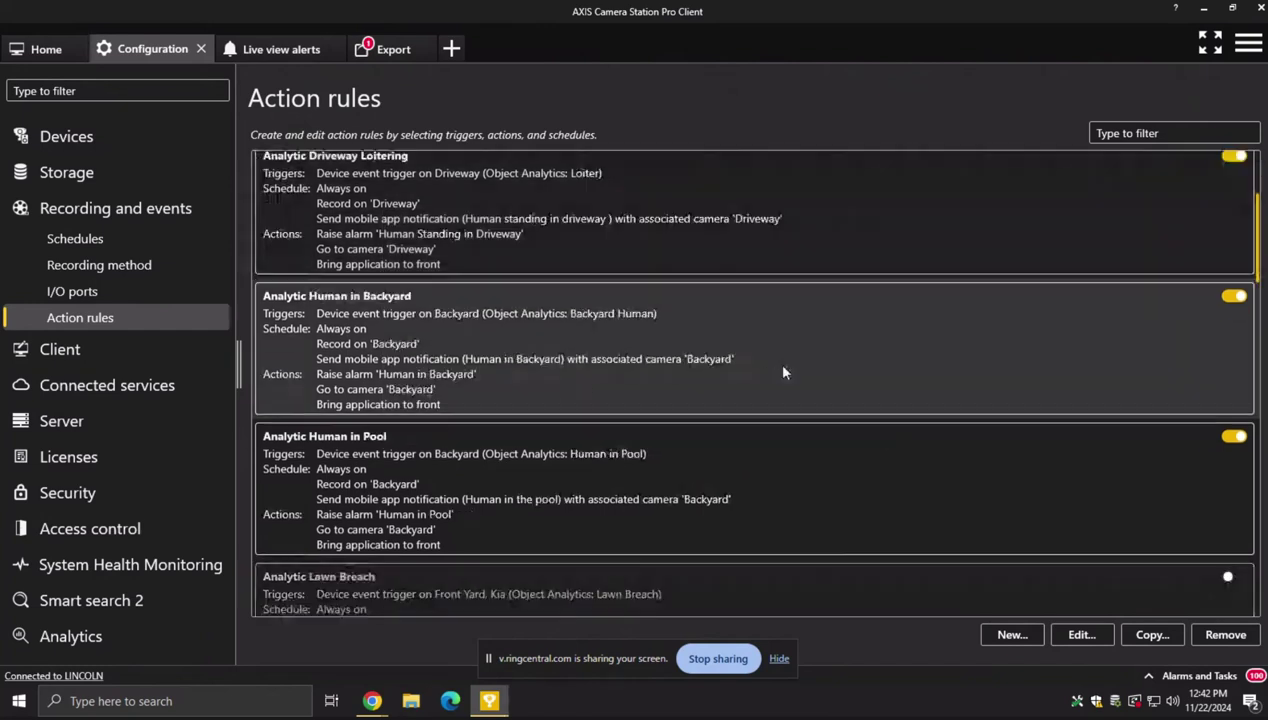
pyautogui.scroll(-10, 910, 375)
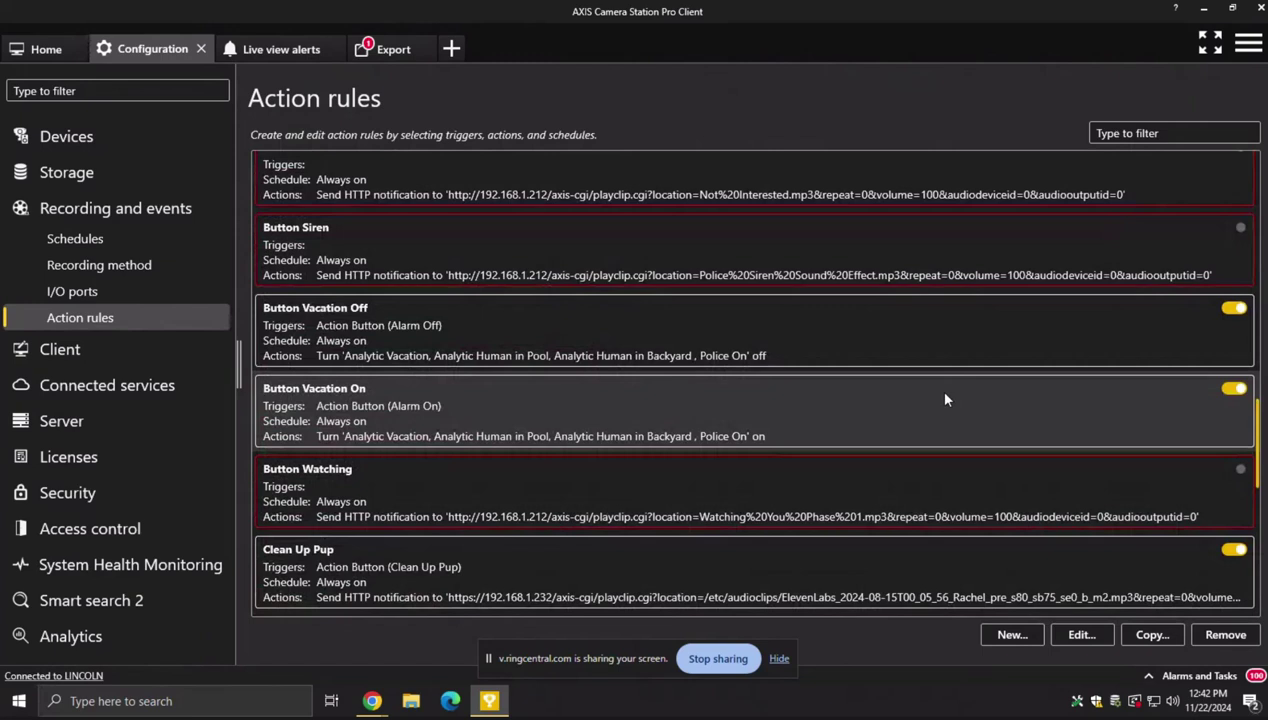
pyautogui.scroll(-10, 945, 399)
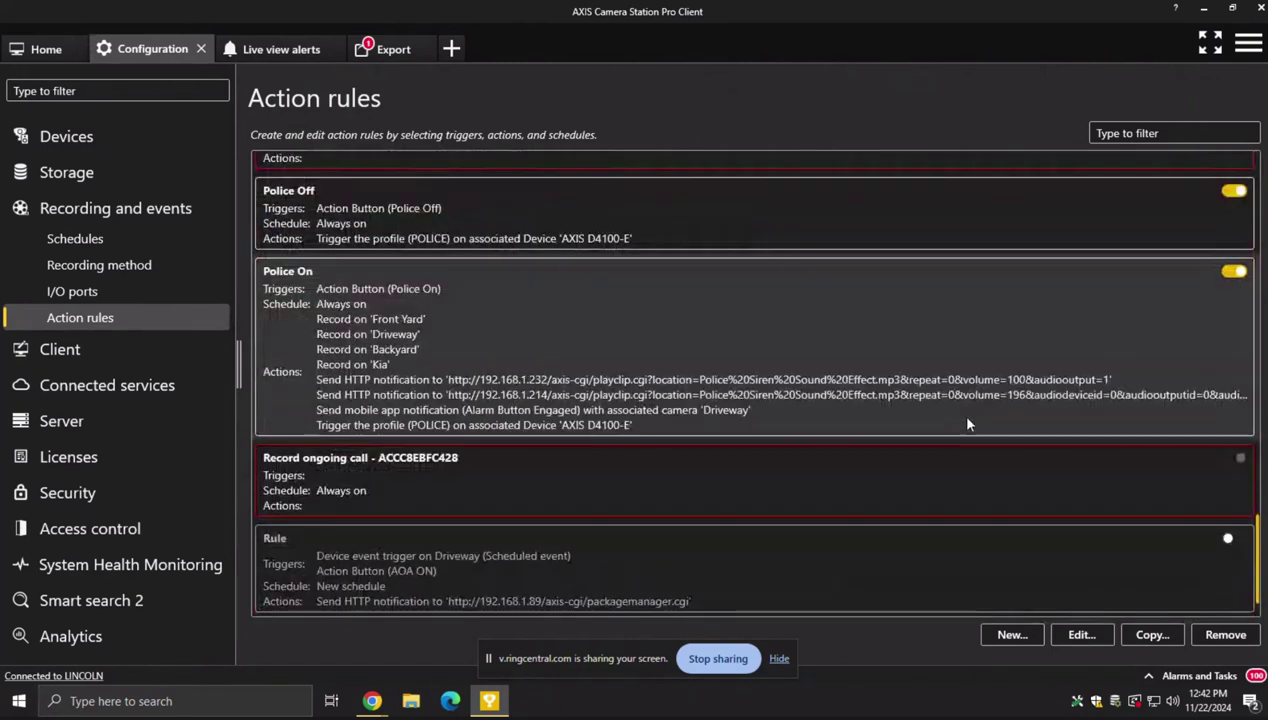
pyautogui.scroll(15, 967, 424)
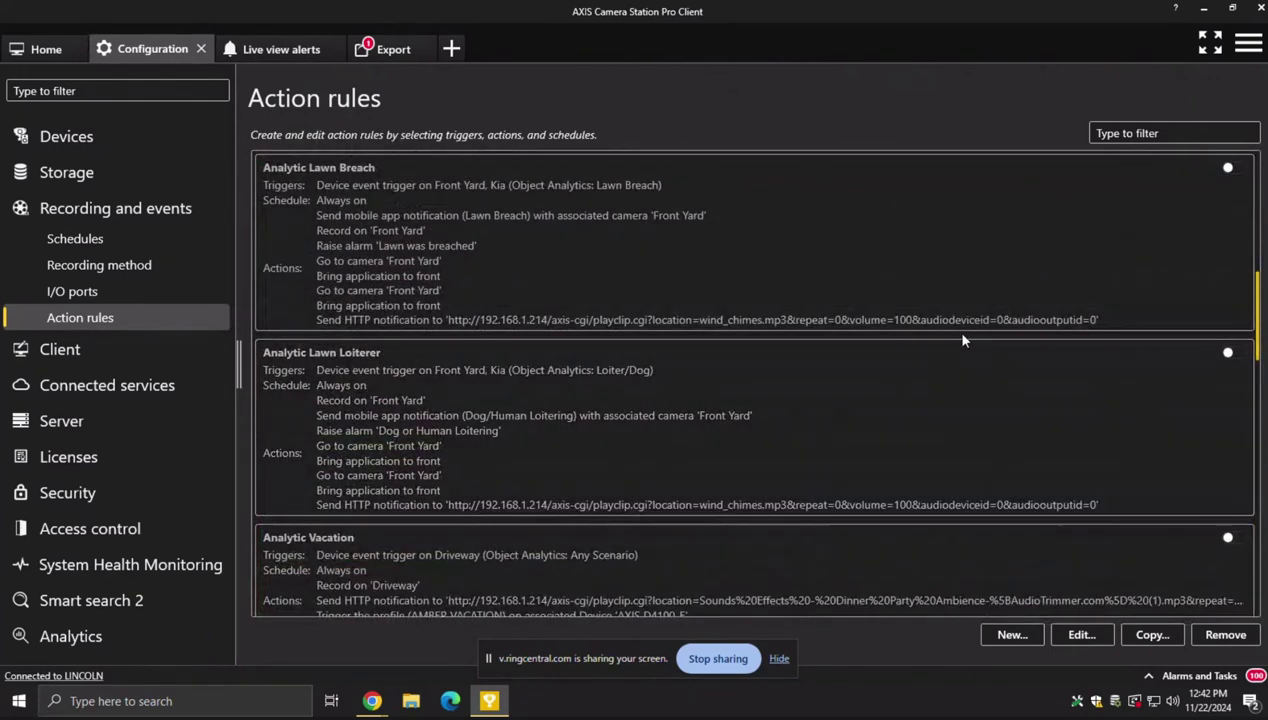
pyautogui.scroll(-3, 920, 350)
pyautogui.scroll(10, 894, 352)
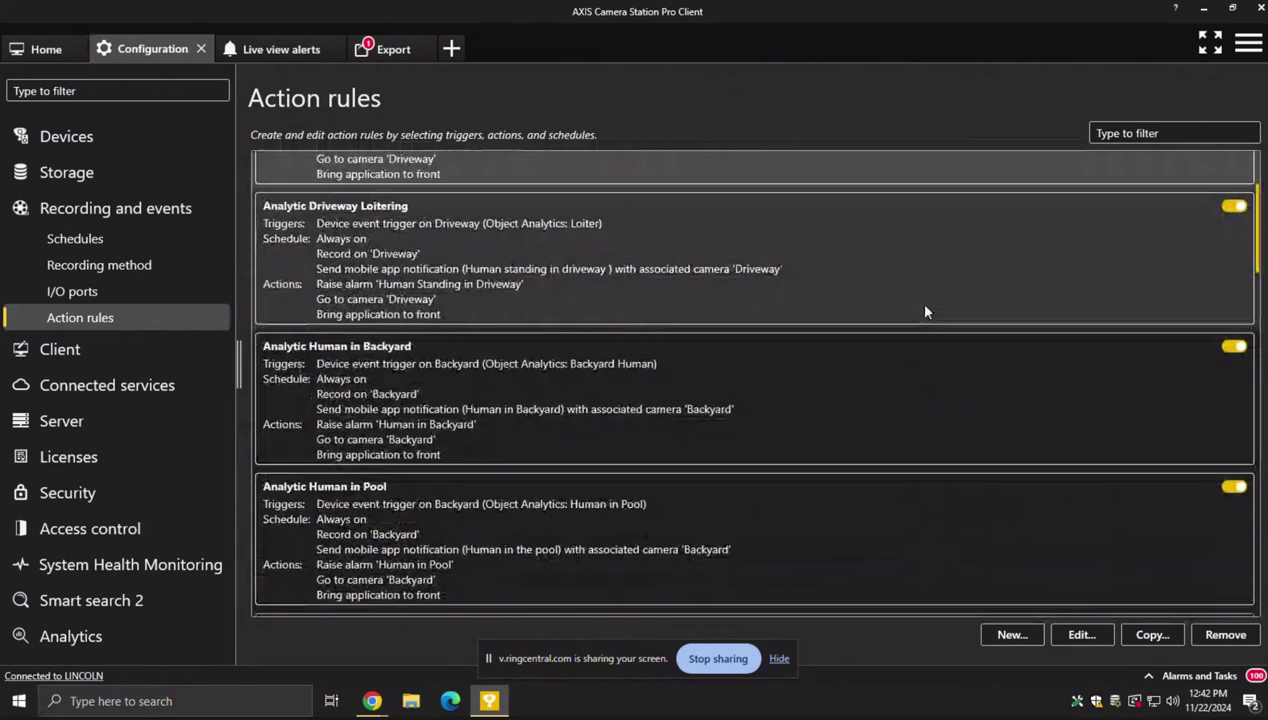
pyautogui.scroll(1, 925, 312)
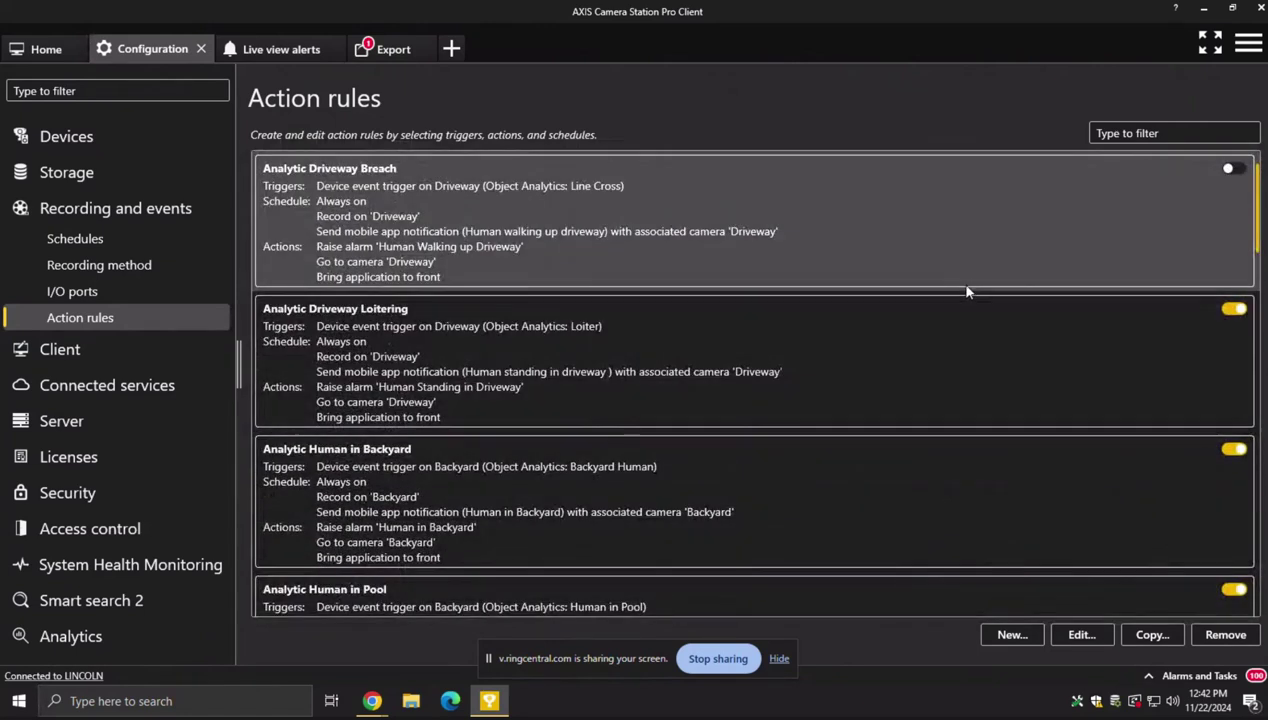
pyautogui.scroll(-1, 893, 330)
pyautogui.scroll(-4, 850, 416)
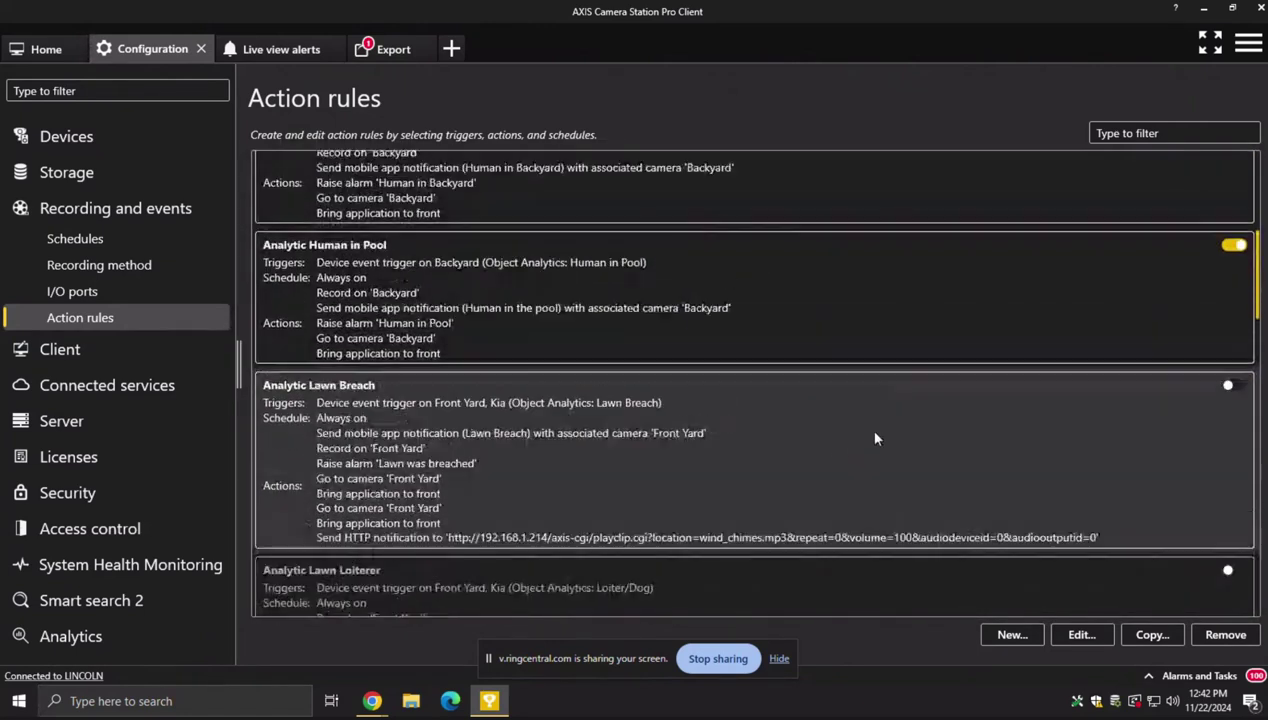
pyautogui.scroll(-8, 873, 434)
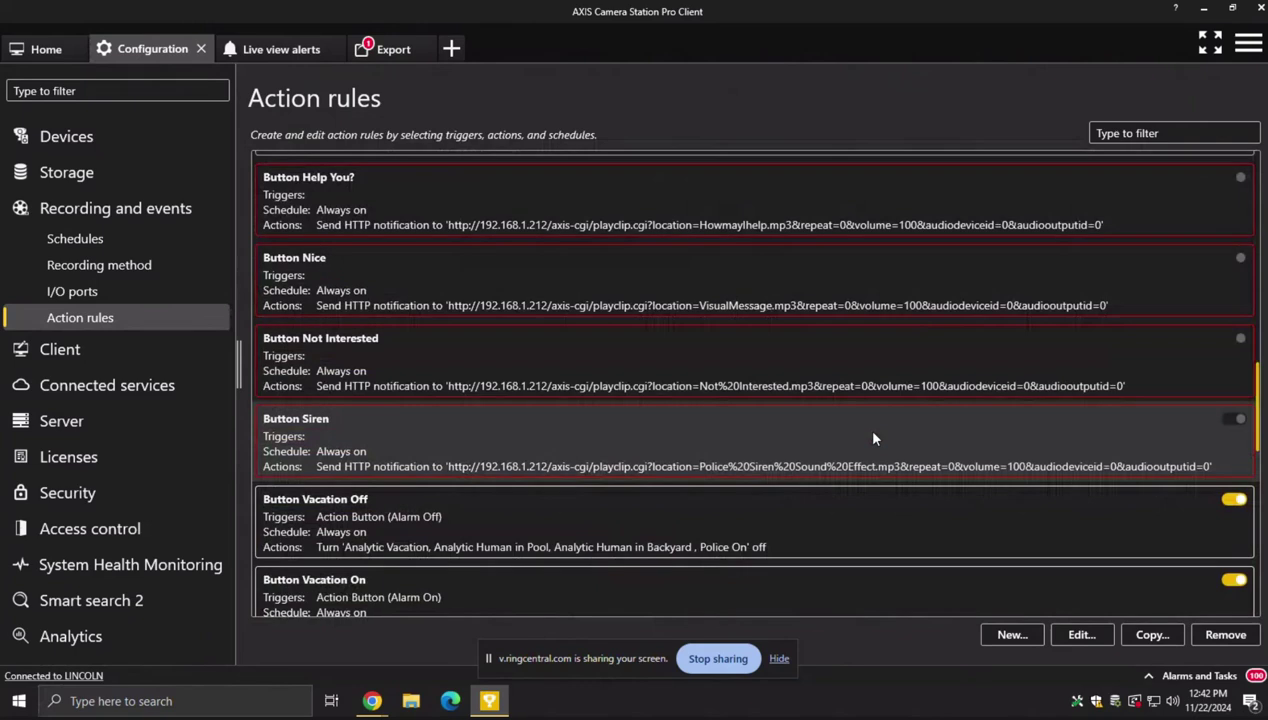
pyautogui.scroll(-3, 747, 382)
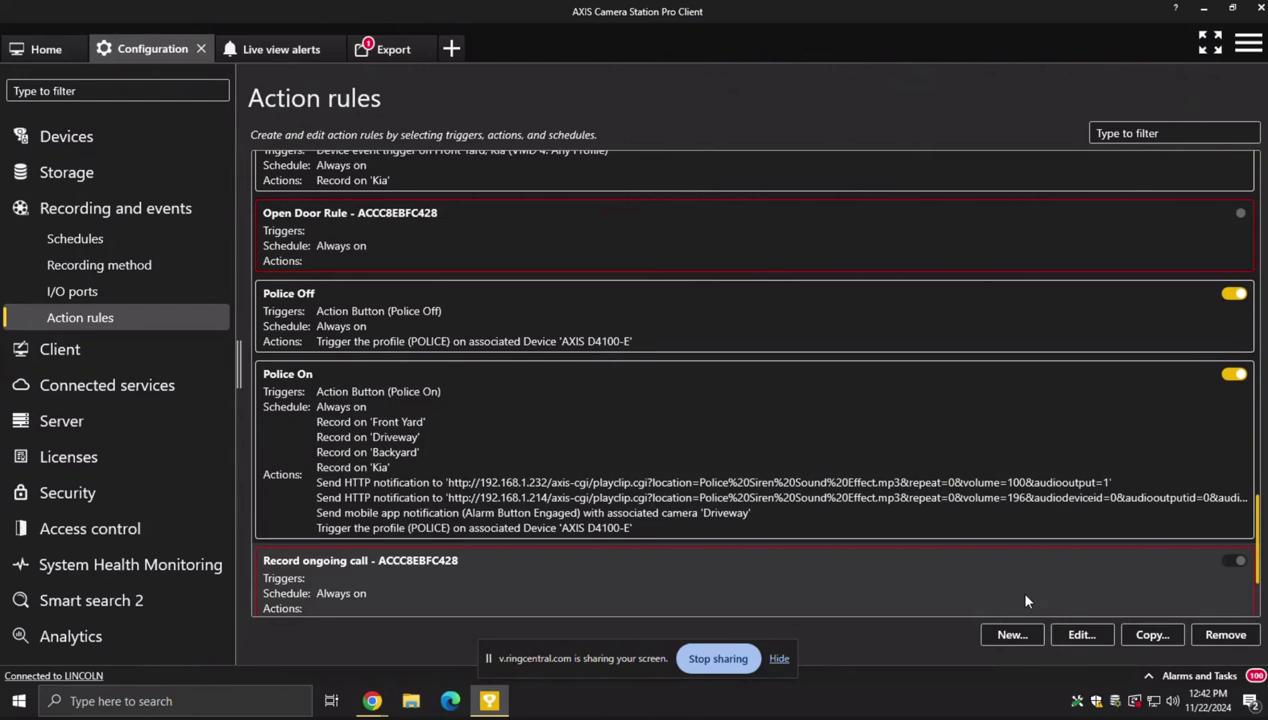
# - Open the Police On rule's available action types and look at Access Control
pyautogui.doubleClick(731, 401)
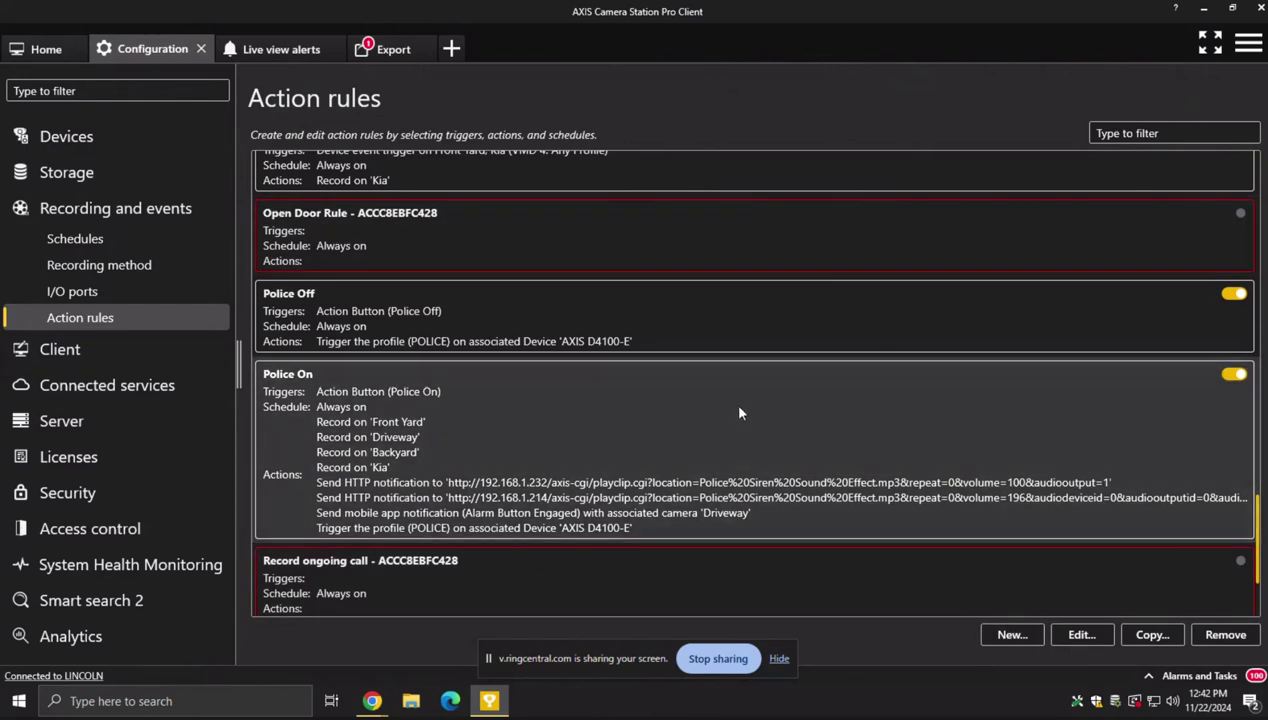
pyautogui.click(770, 439)
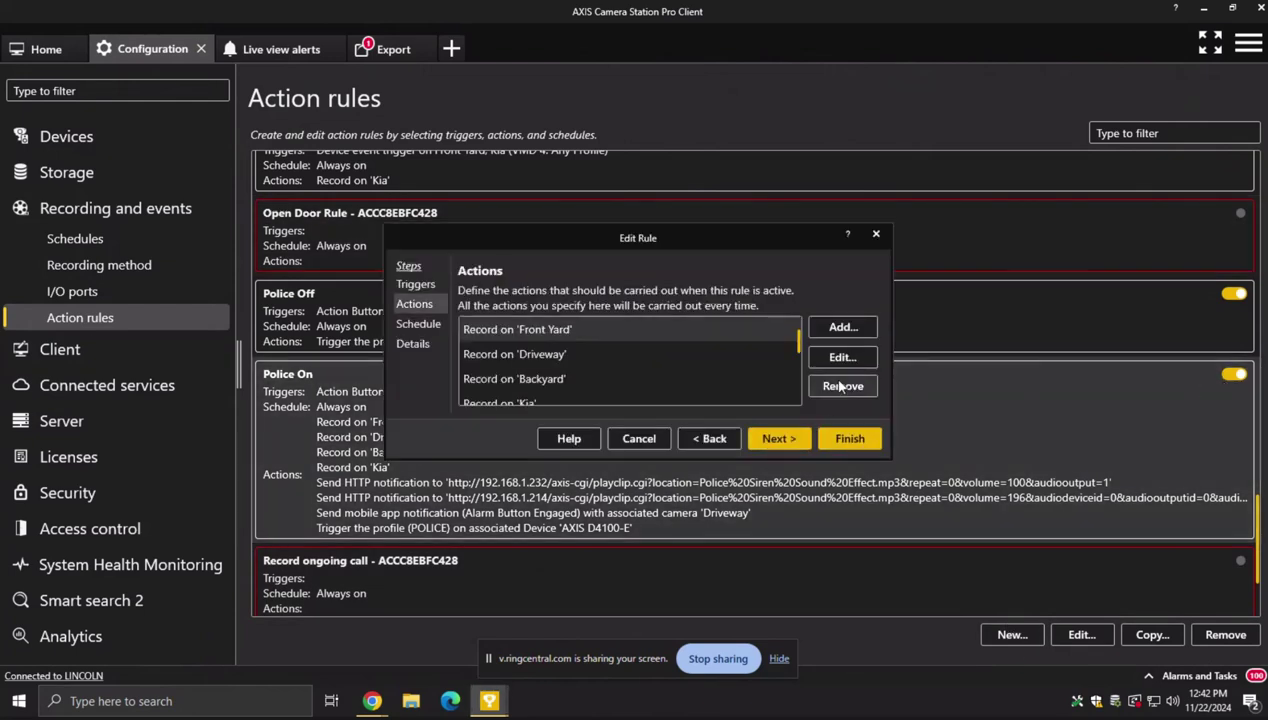
pyautogui.click(832, 327)
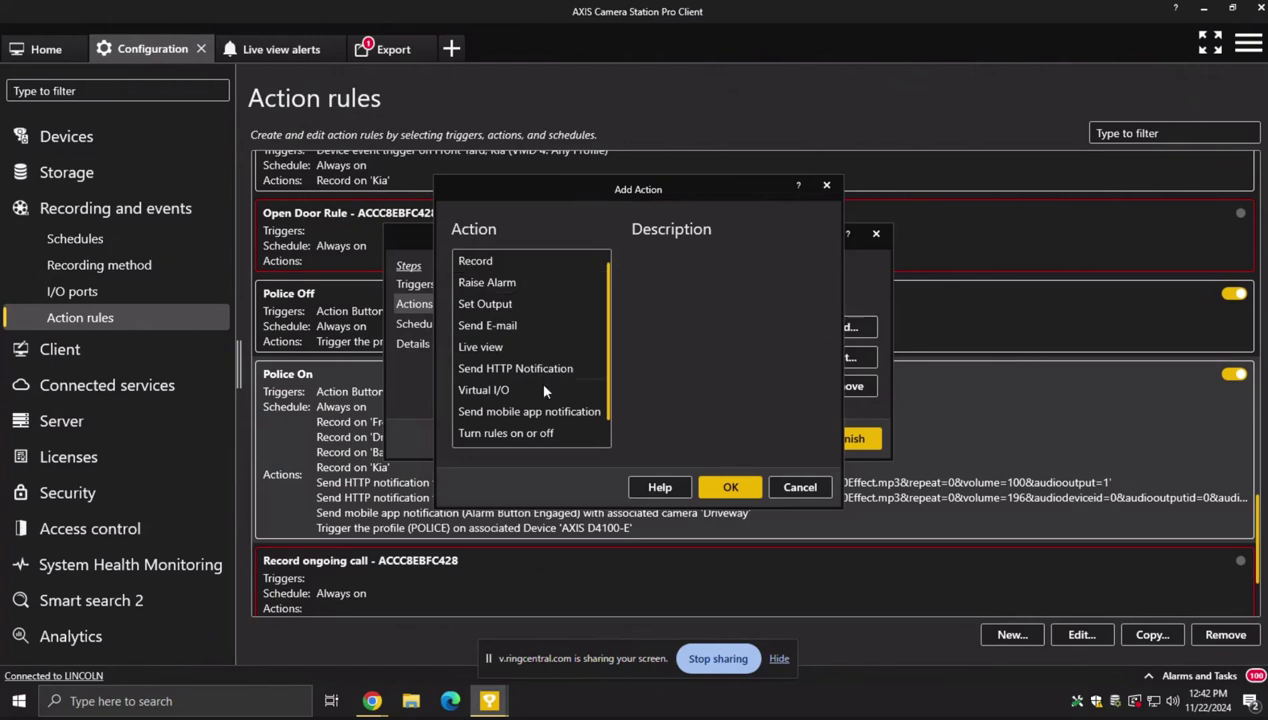
pyautogui.scroll(-1, 532, 434)
pyautogui.click(538, 437)
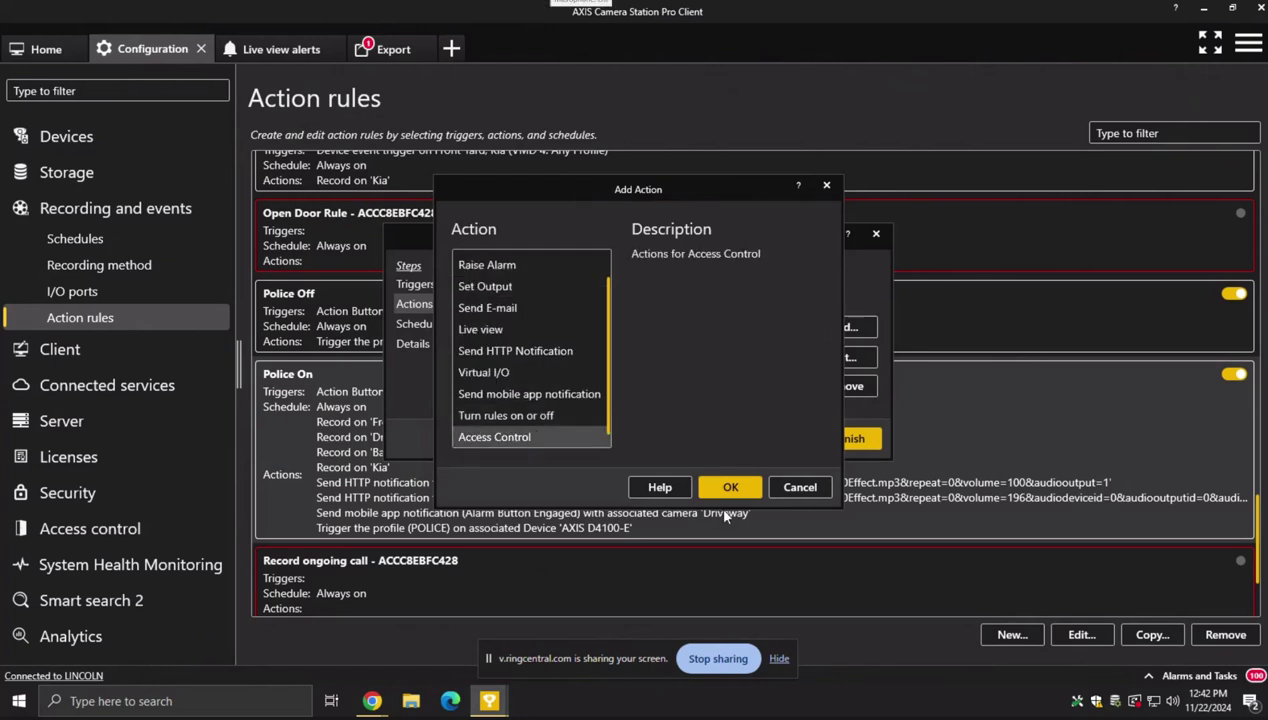
# - Cancel both rule dialogs without saving and show the Backyard camera's live alerts view
pyautogui.click(825, 188)
pyautogui.click(876, 234)
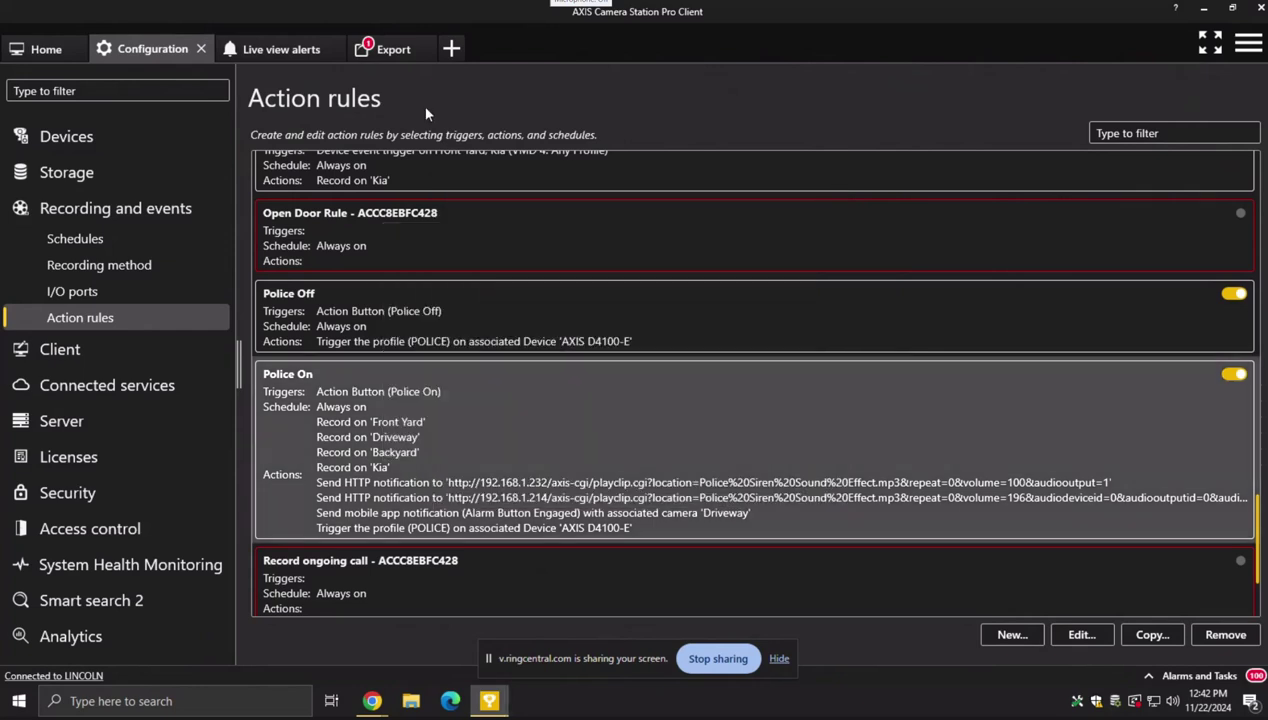
pyautogui.click(272, 48)
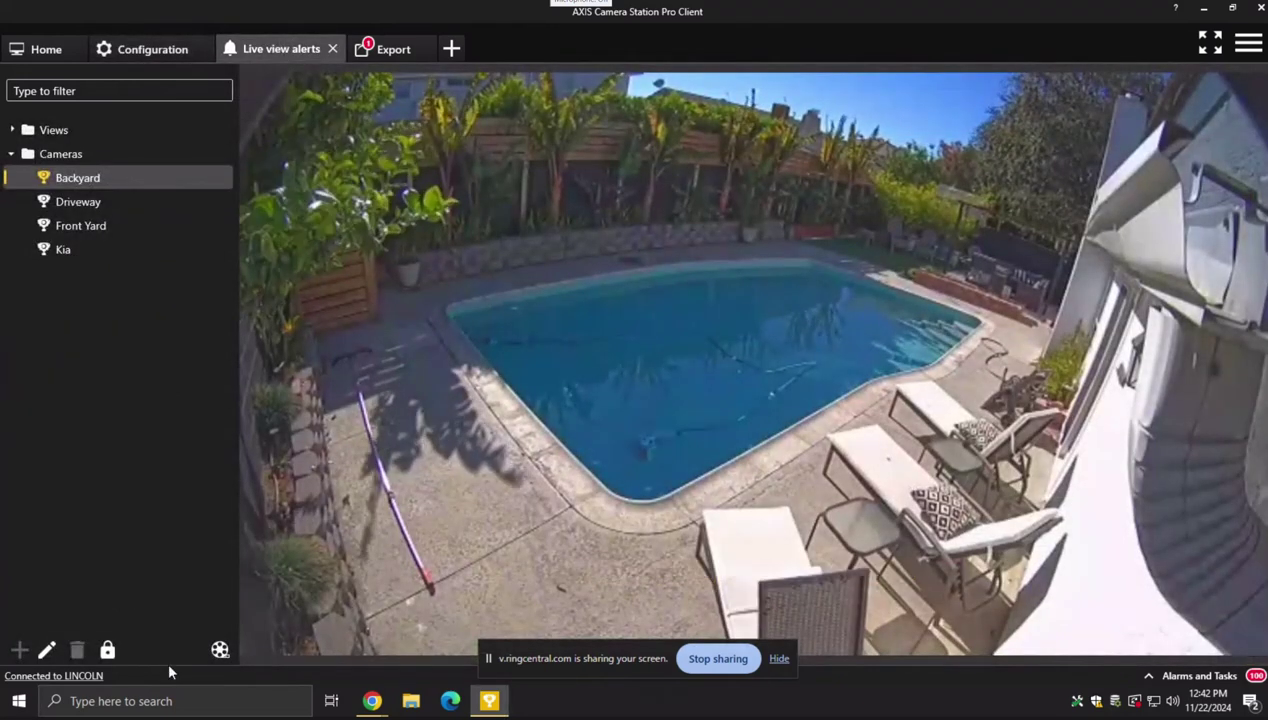
# - Switch Backyard to playback, toggle action rule events on the timeline, and skip back two recordings
pyautogui.click(220, 650)
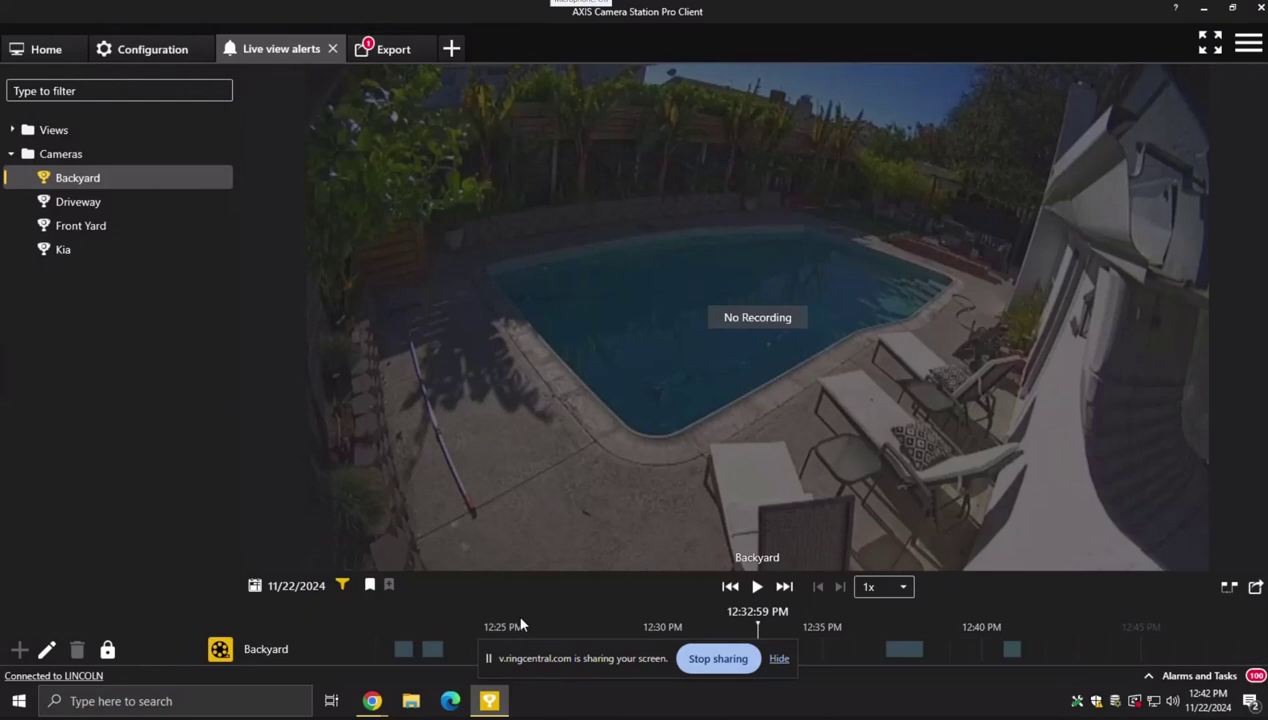
pyautogui.click(342, 585)
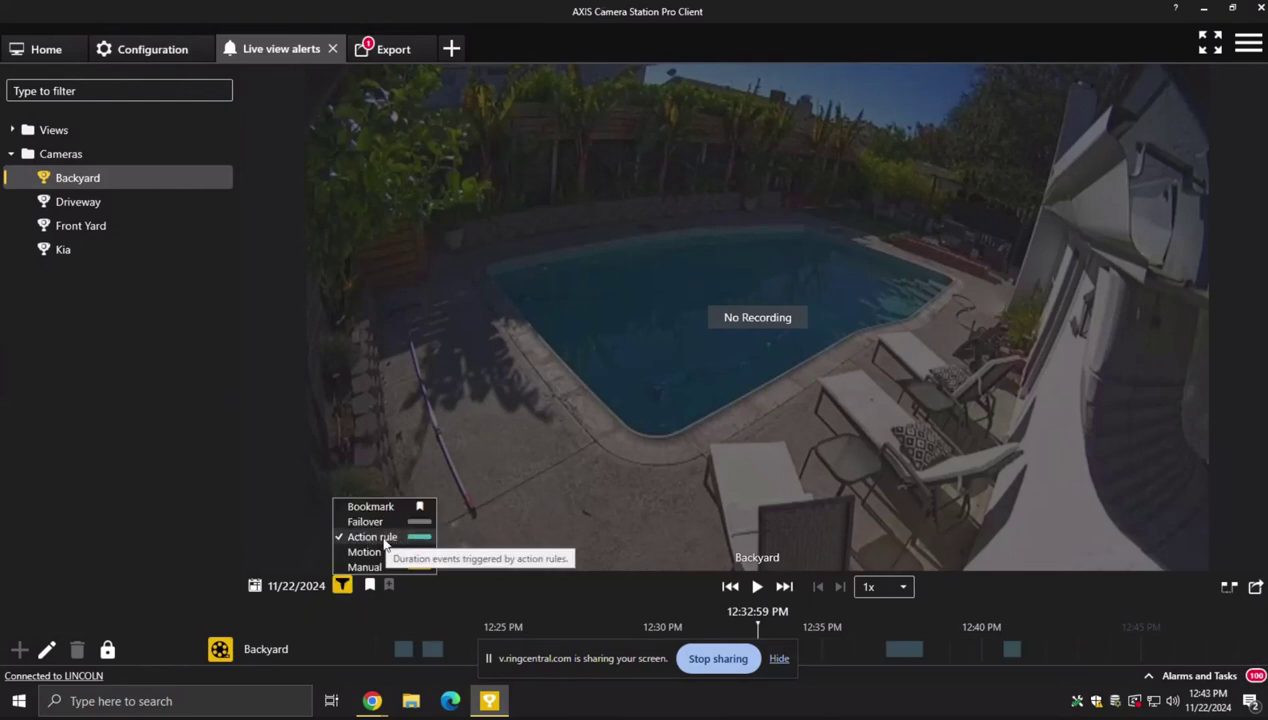
pyautogui.click(418, 540)
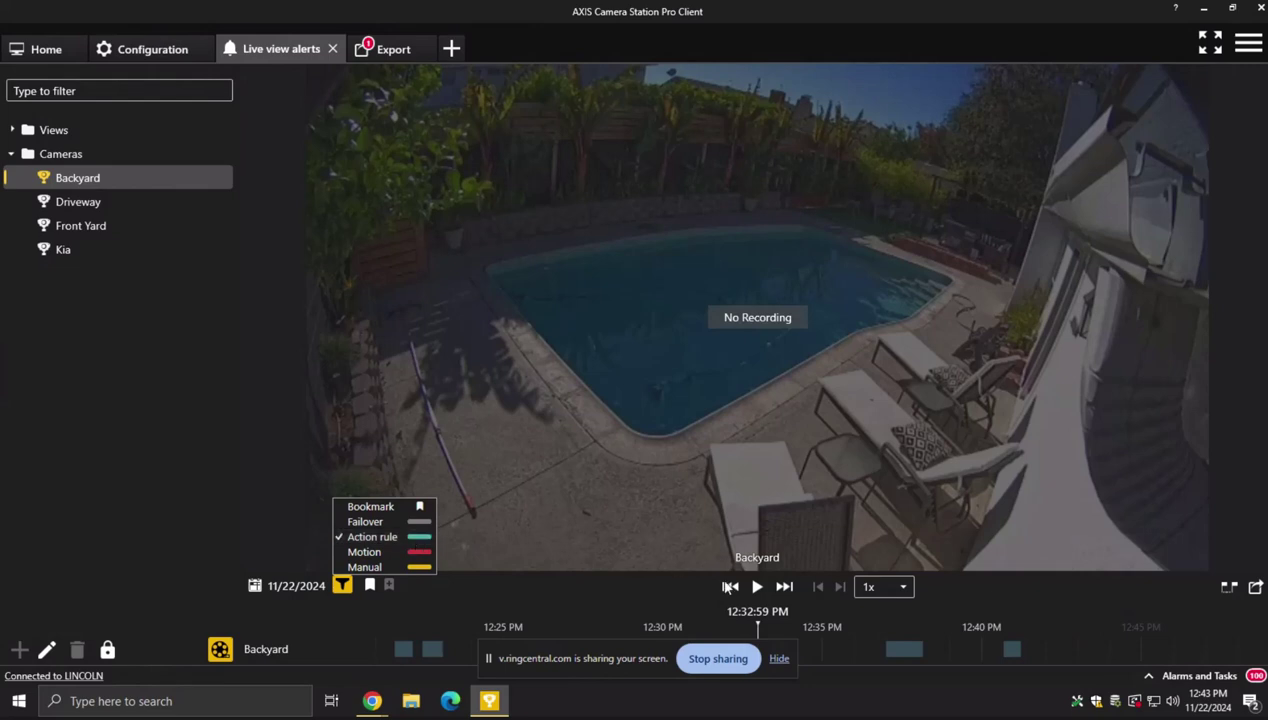
pyautogui.click(730, 586)
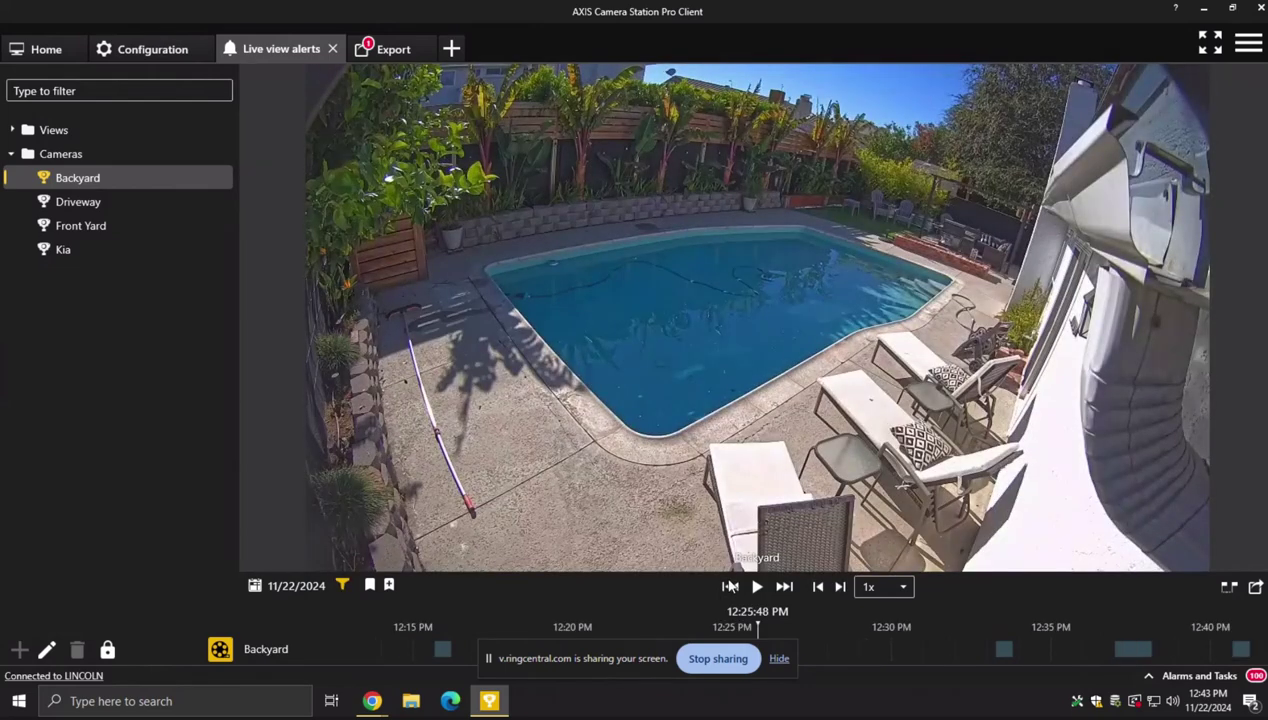
pyautogui.click(730, 587)
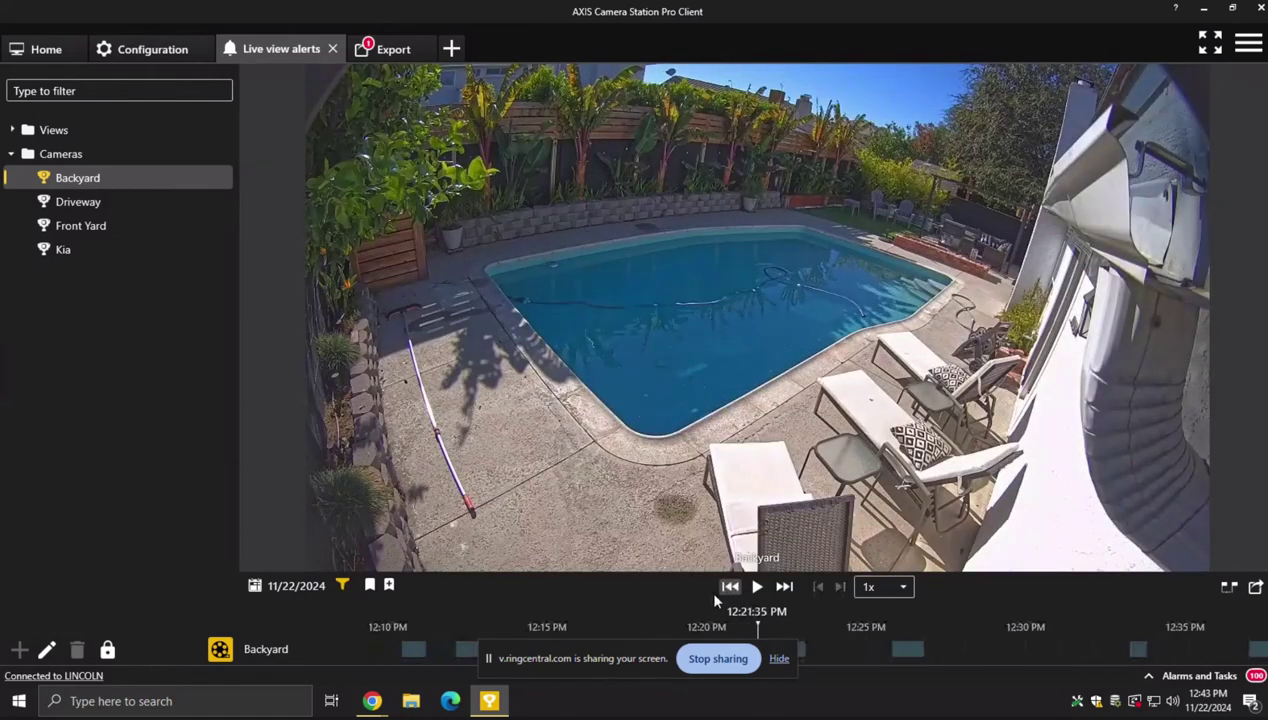
# - Show the Driveway camera, then return to Configuration's action rules
pyautogui.click(342, 585)
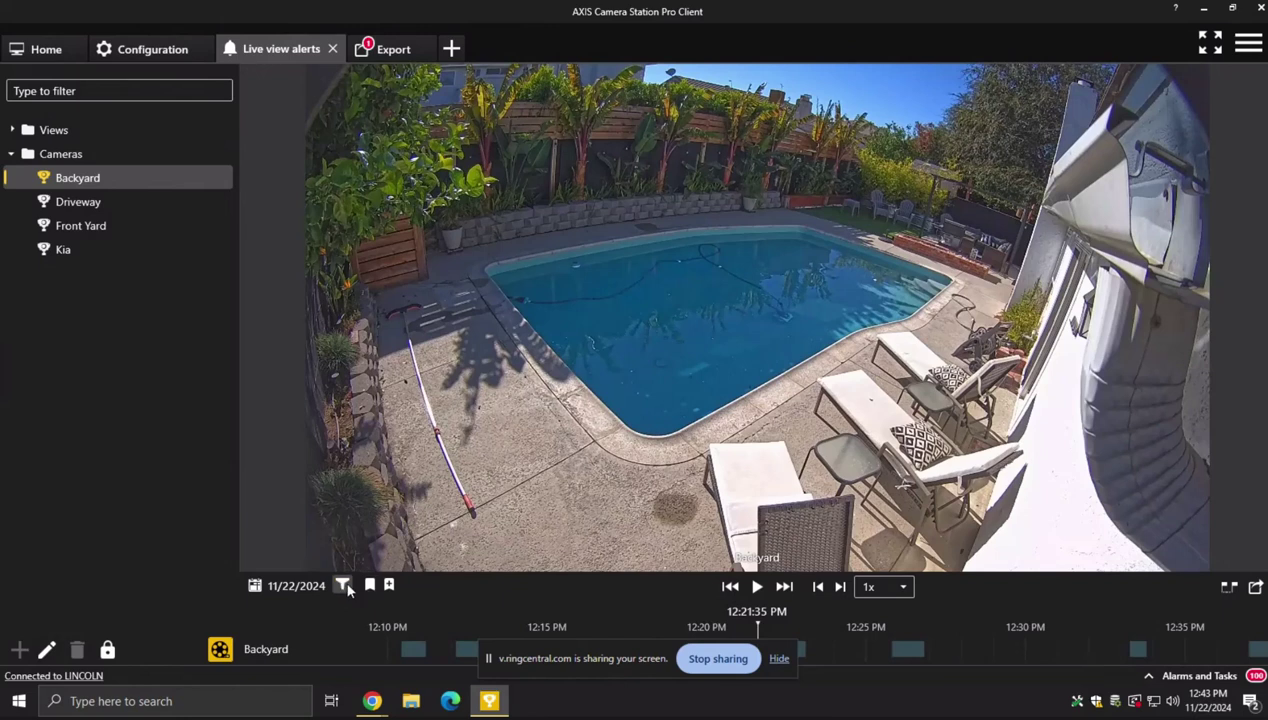
pyautogui.click(89, 203)
pyautogui.click(141, 52)
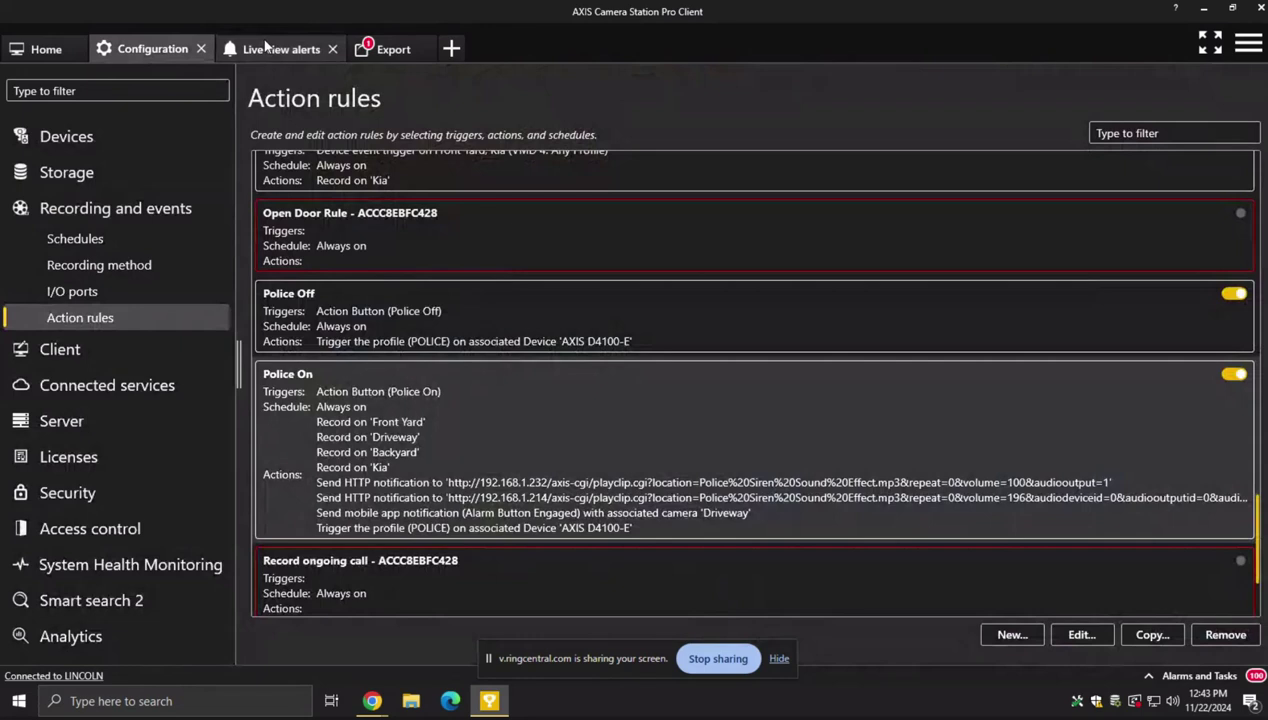
# - Collapse the Recording and events group in the left navigation
pyautogui.click(162, 208)
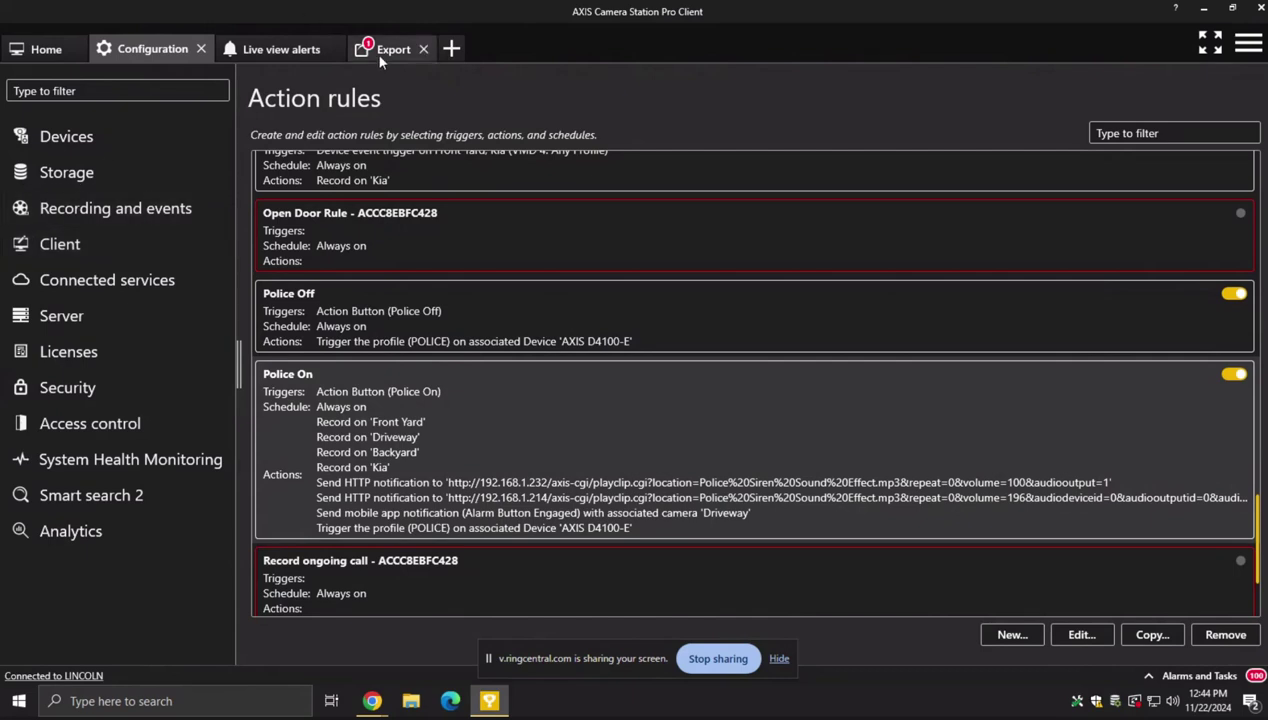
# - Close the pending export tab, discarding the unsaved export
pyautogui.click(424, 52)
pyautogui.click(424, 50)
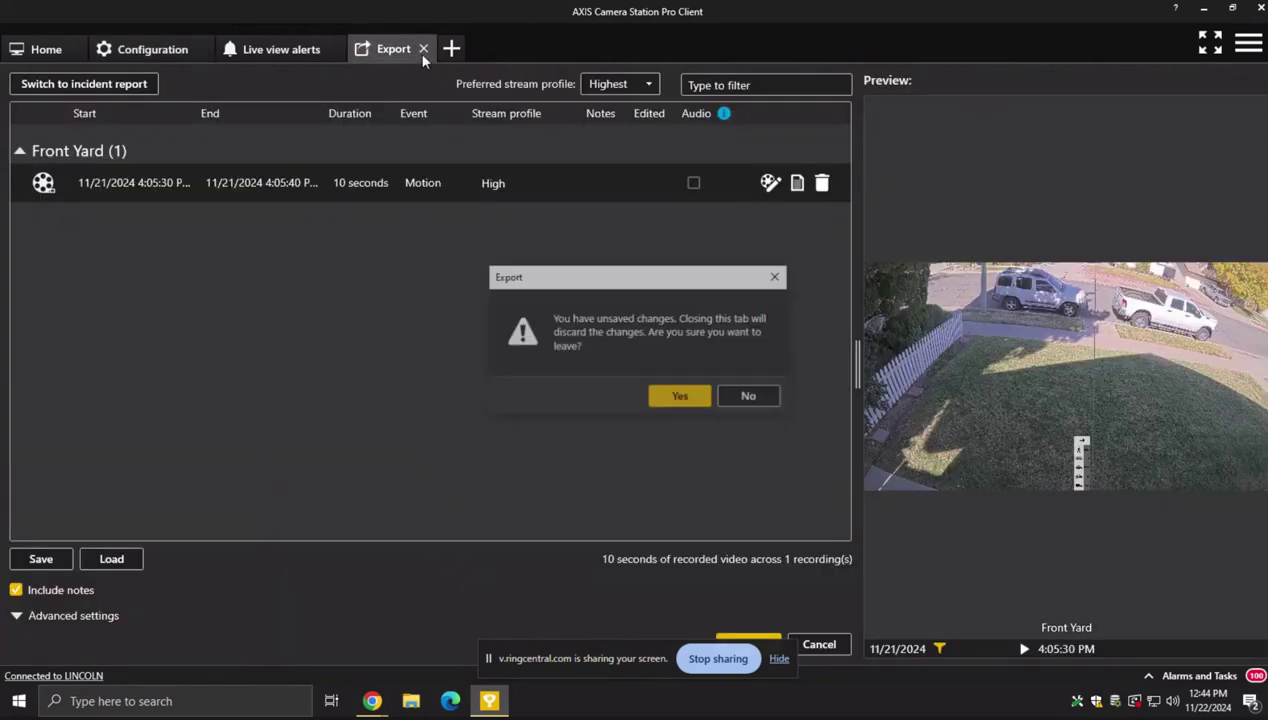
pyautogui.click(680, 397)
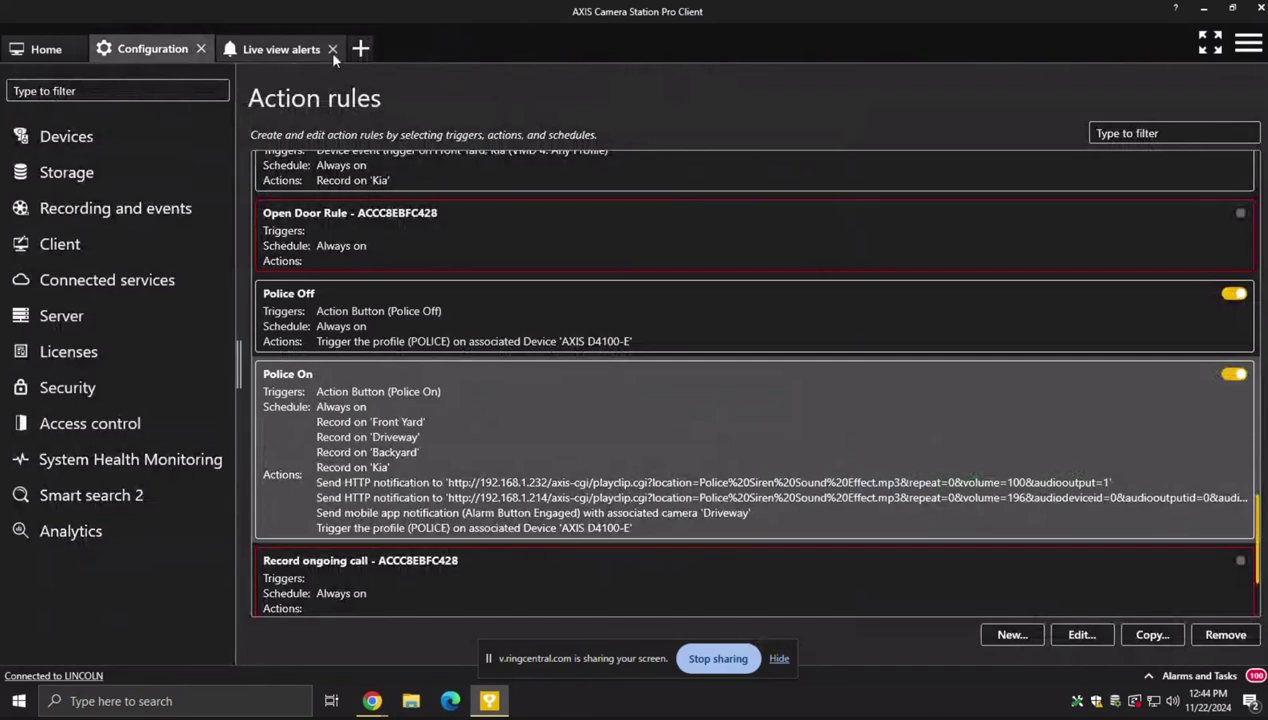
# - Dismiss the new-tab choices and select Analytic Driveway Breach at the top of the action rules
pyautogui.click(358, 49)
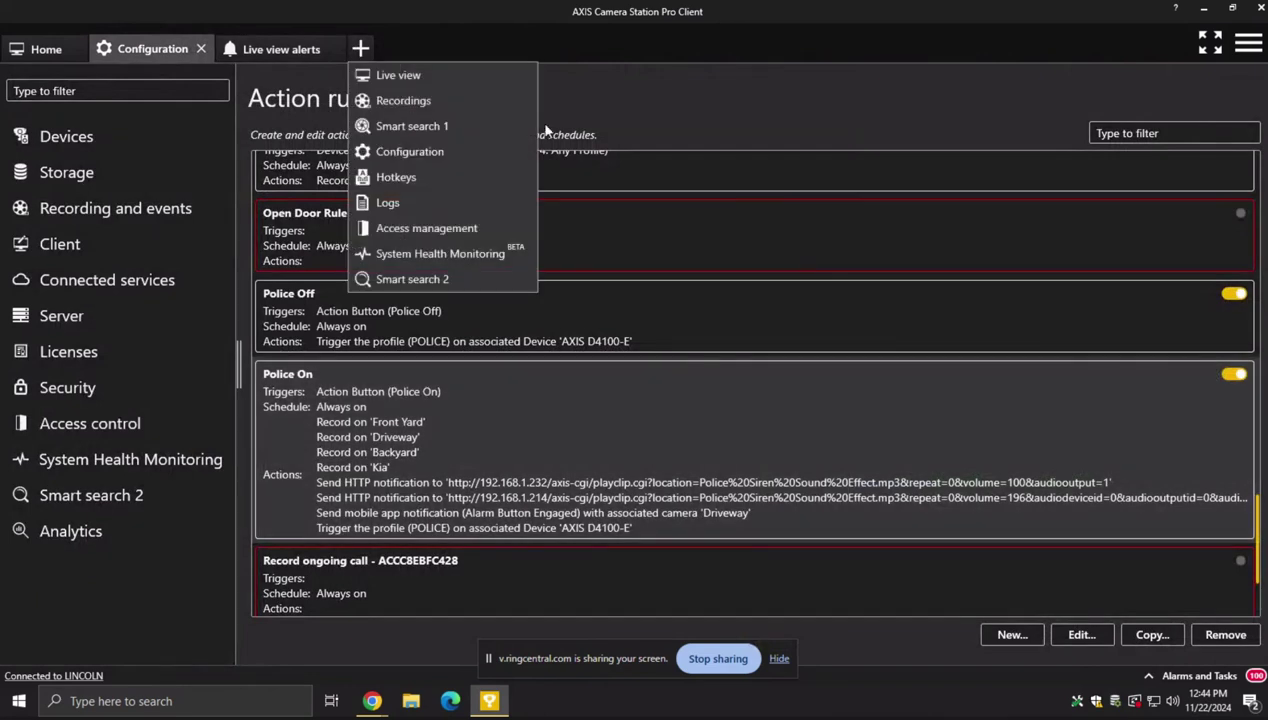
pyautogui.click(443, 50)
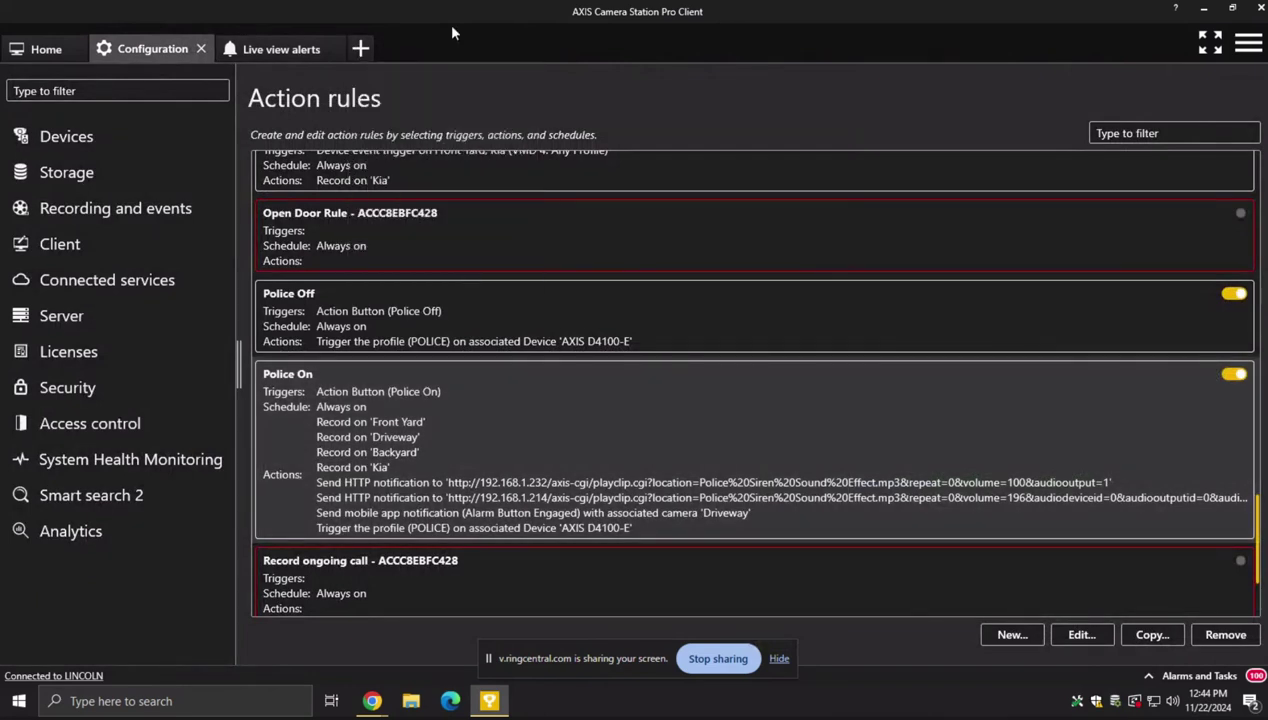
pyautogui.scroll(3, 740, 345)
pyautogui.scroll(15, 748, 352)
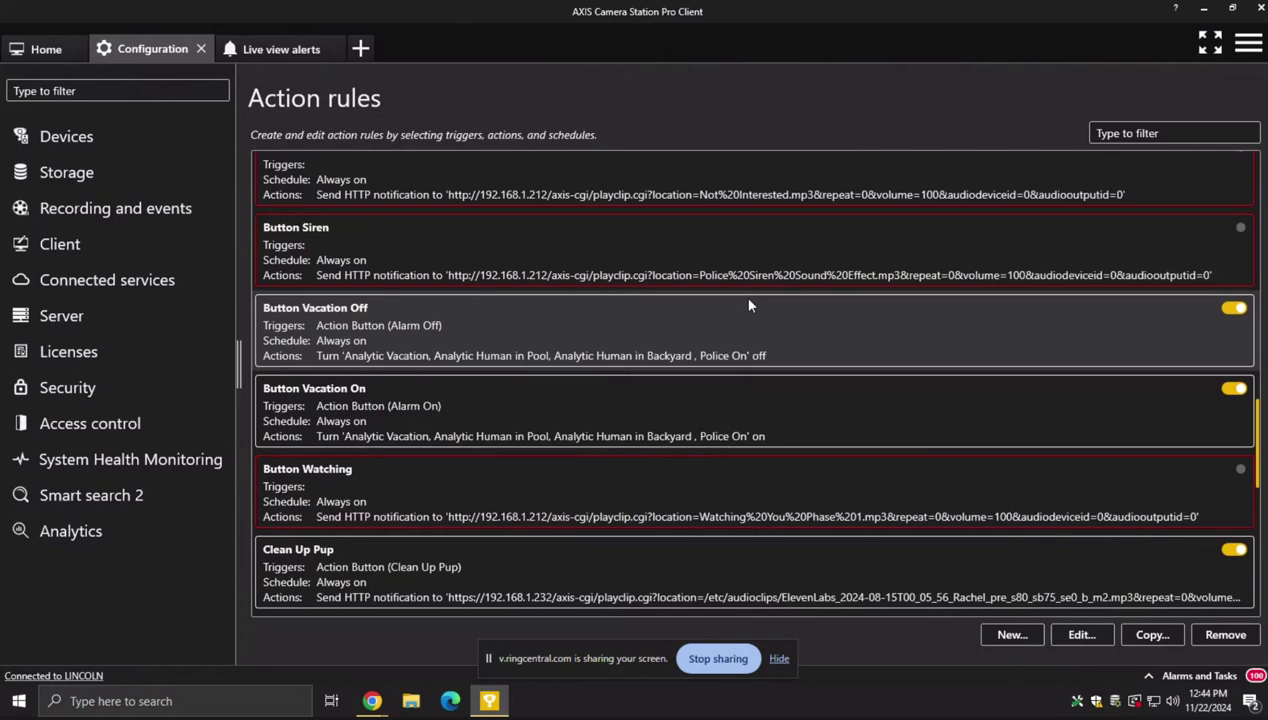
pyautogui.scroll(1, 730, 244)
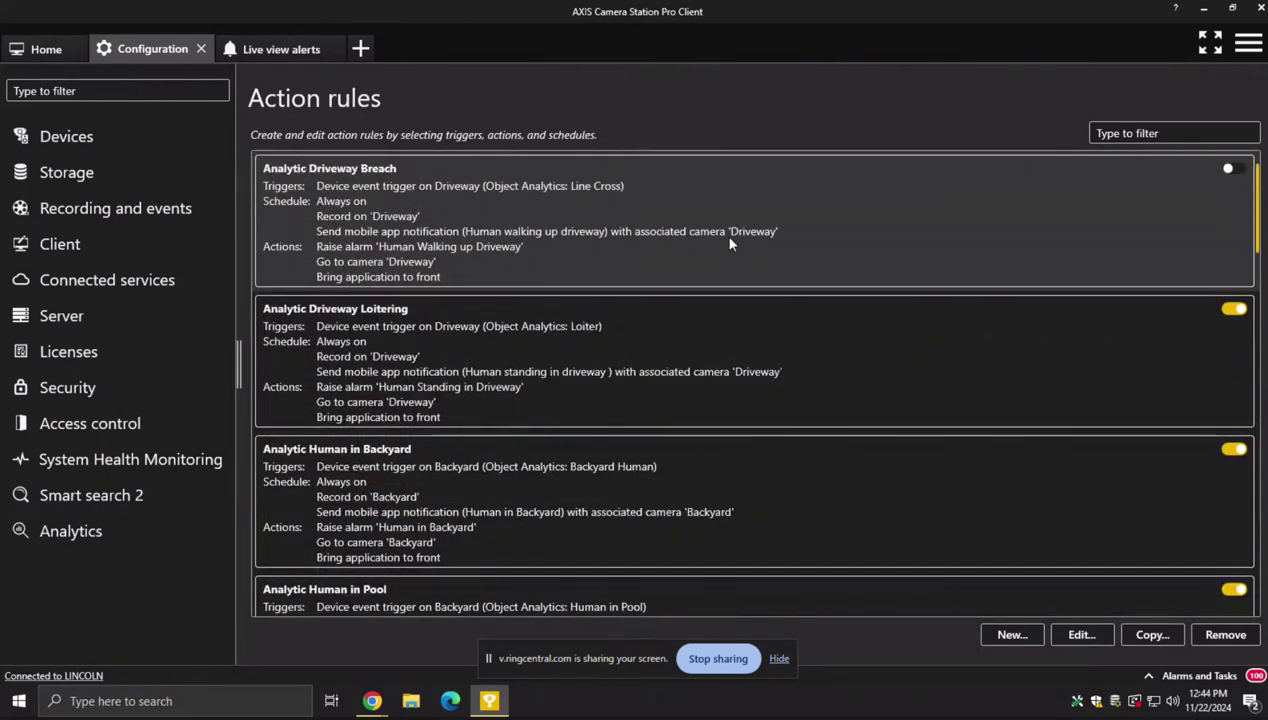
pyautogui.click(730, 243)
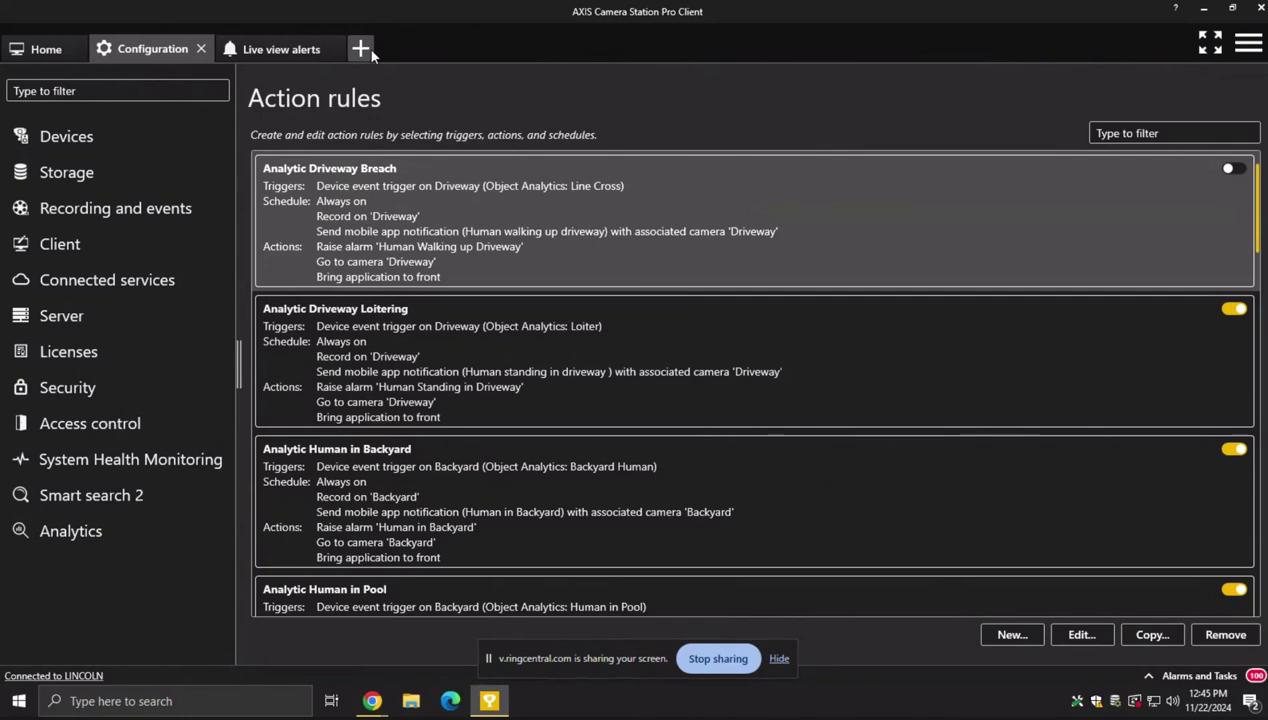
# - Search d4100 in a new Chrome tab and open the AXIS D4100-E Network Strobe Siren page
pyautogui.moveTo(371, 702)
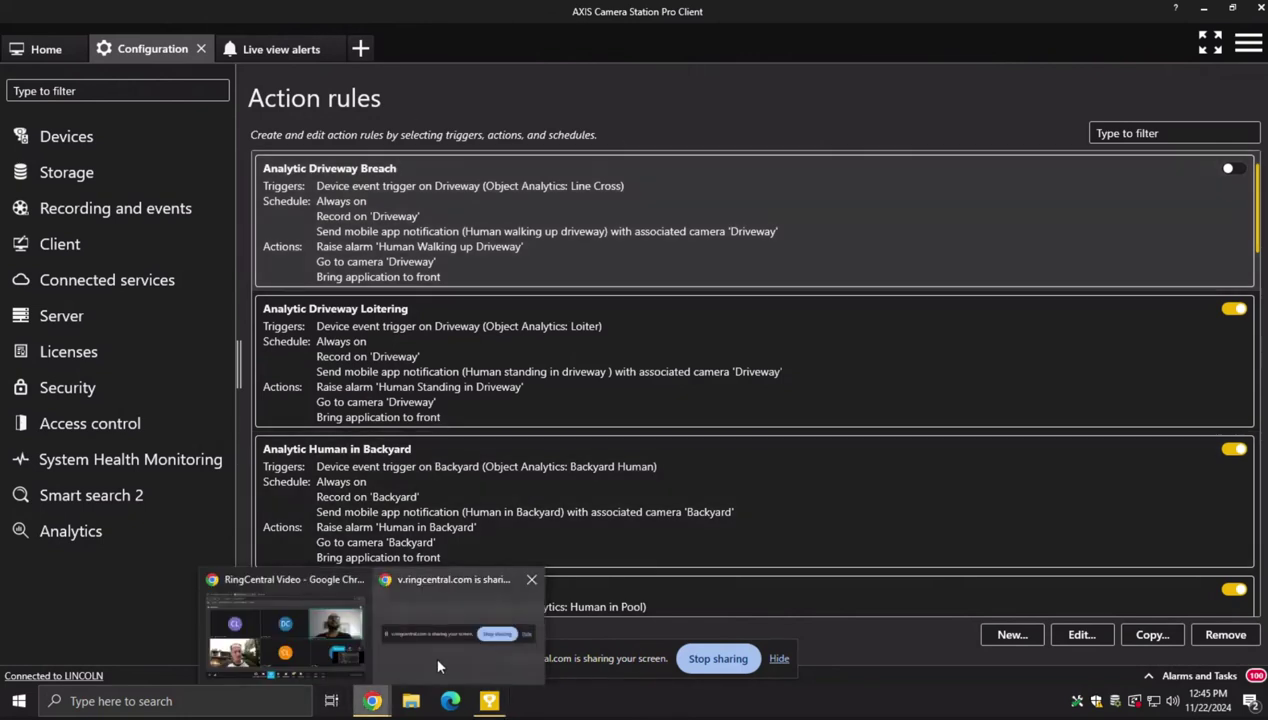
pyautogui.moveTo(390, 617)
pyautogui.click(284, 608)
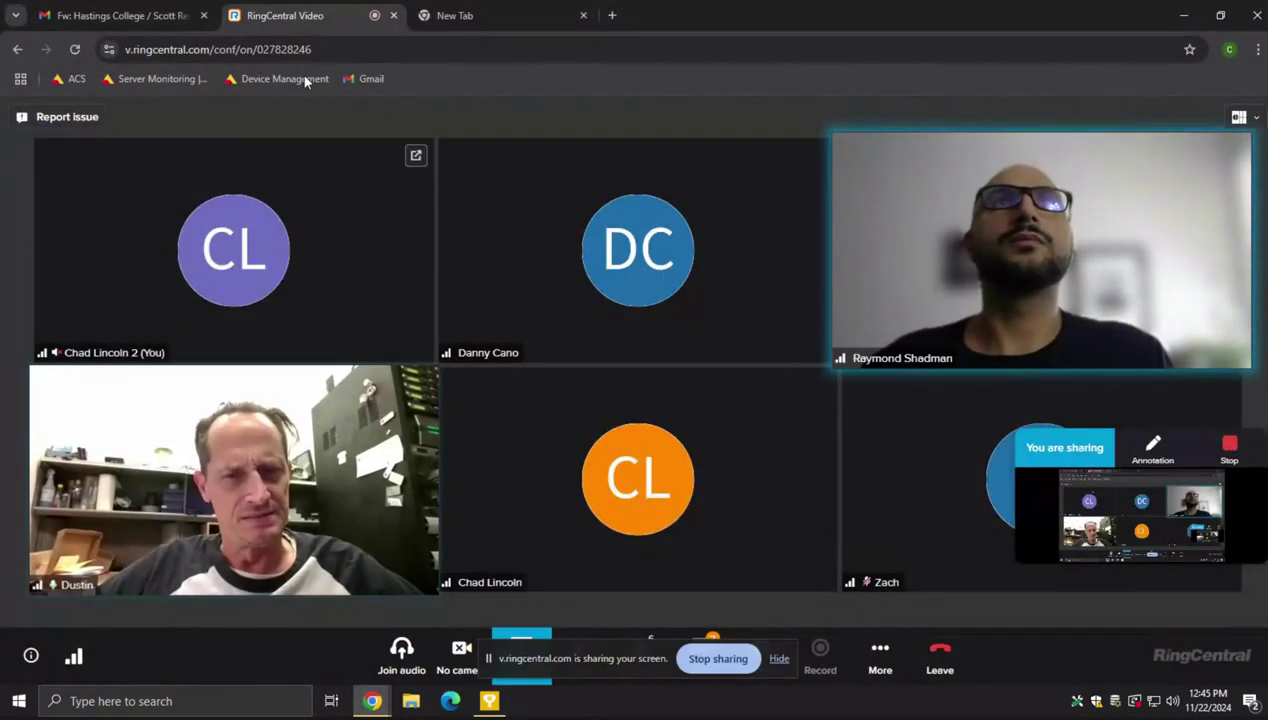
pyautogui.click(505, 15)
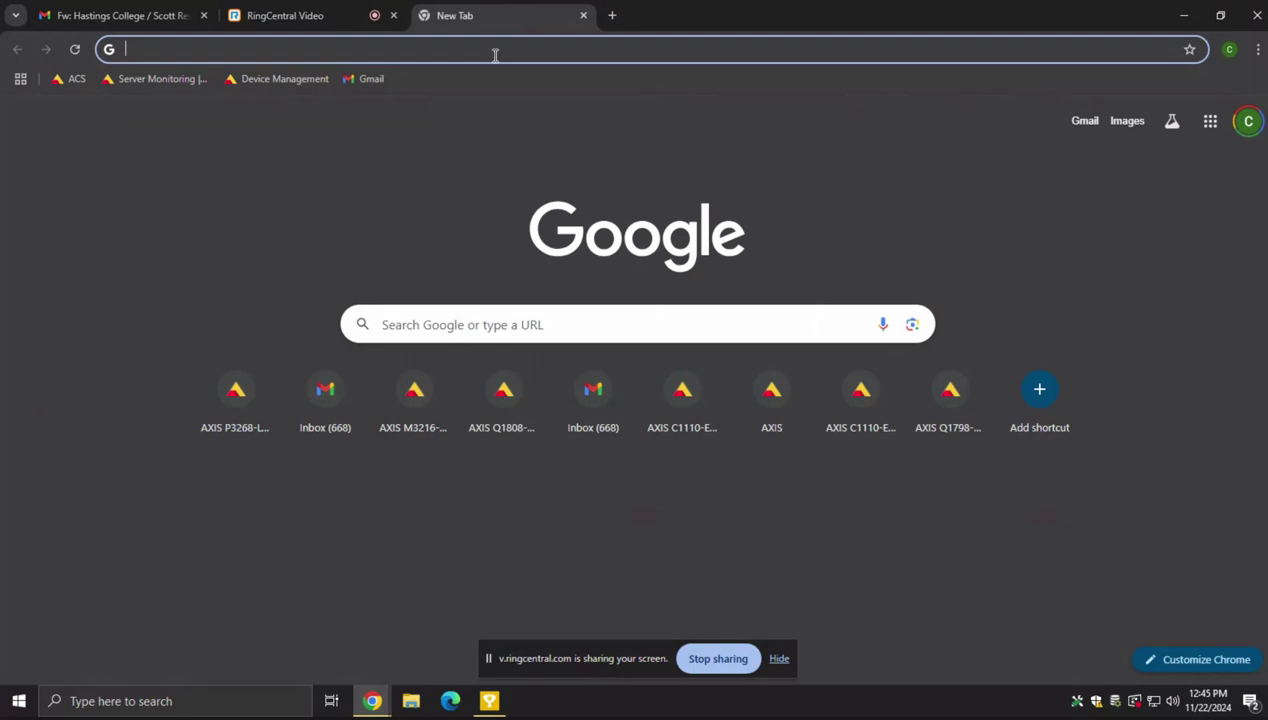
pyautogui.write('d4100')
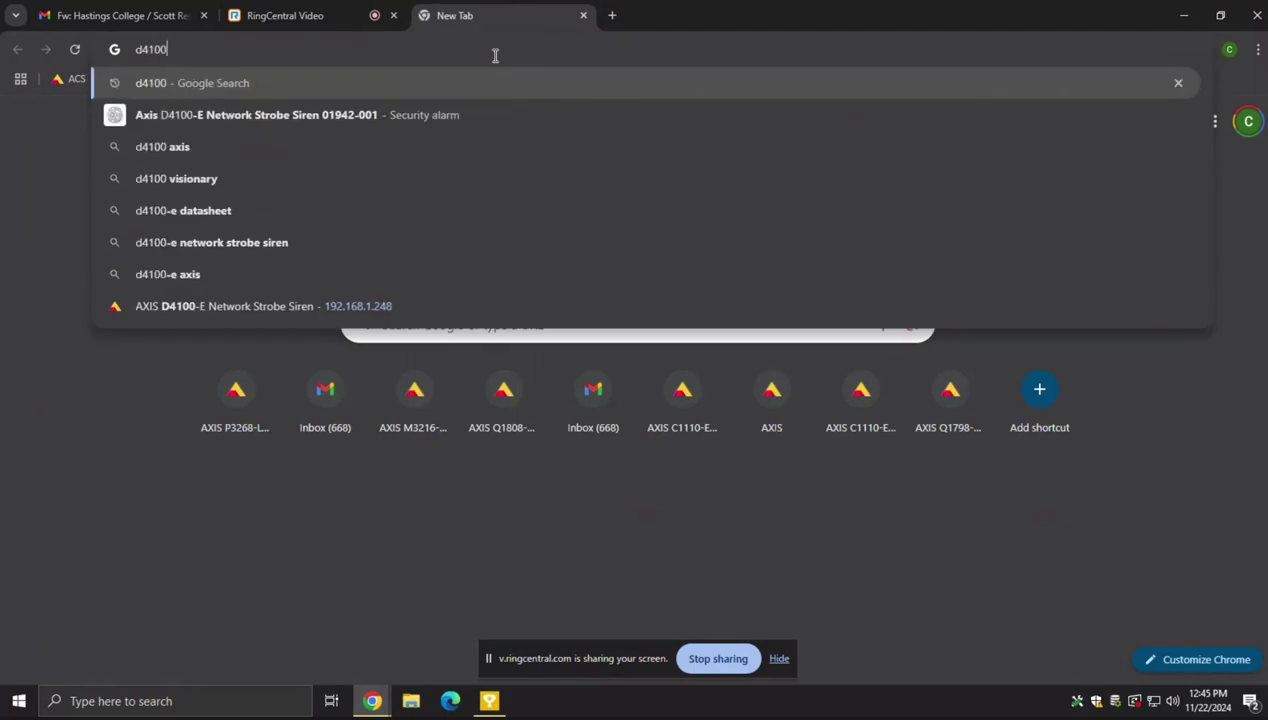
pyautogui.press('Return')
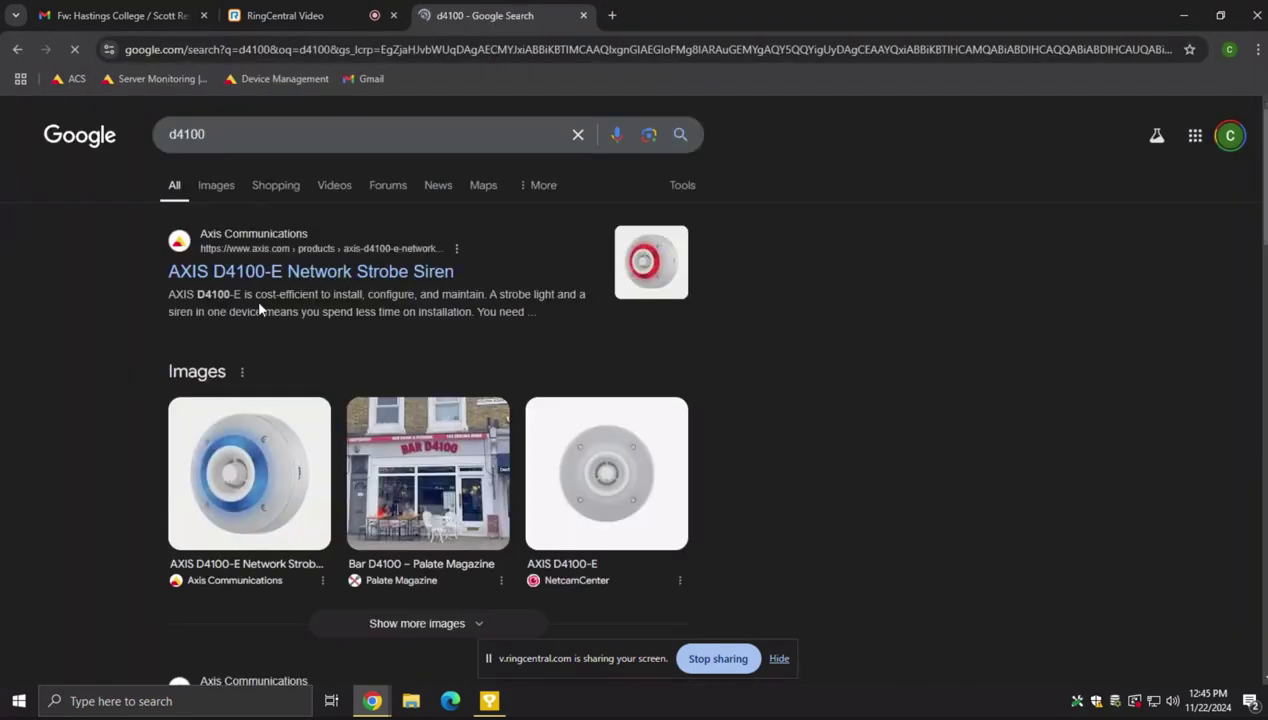
pyautogui.click(271, 274)
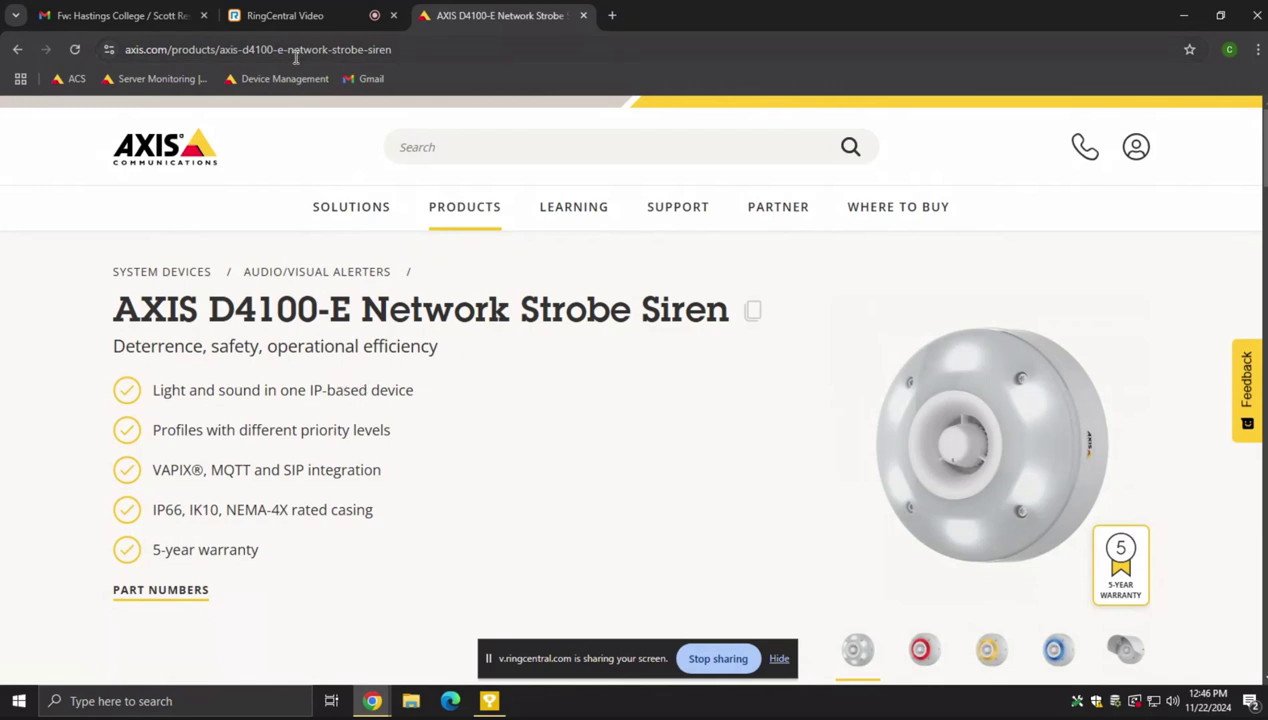
# - Return to AXIS Camera Station, show the Home tab's four camera feeds, and expand Views
pyautogui.click(498, 702)
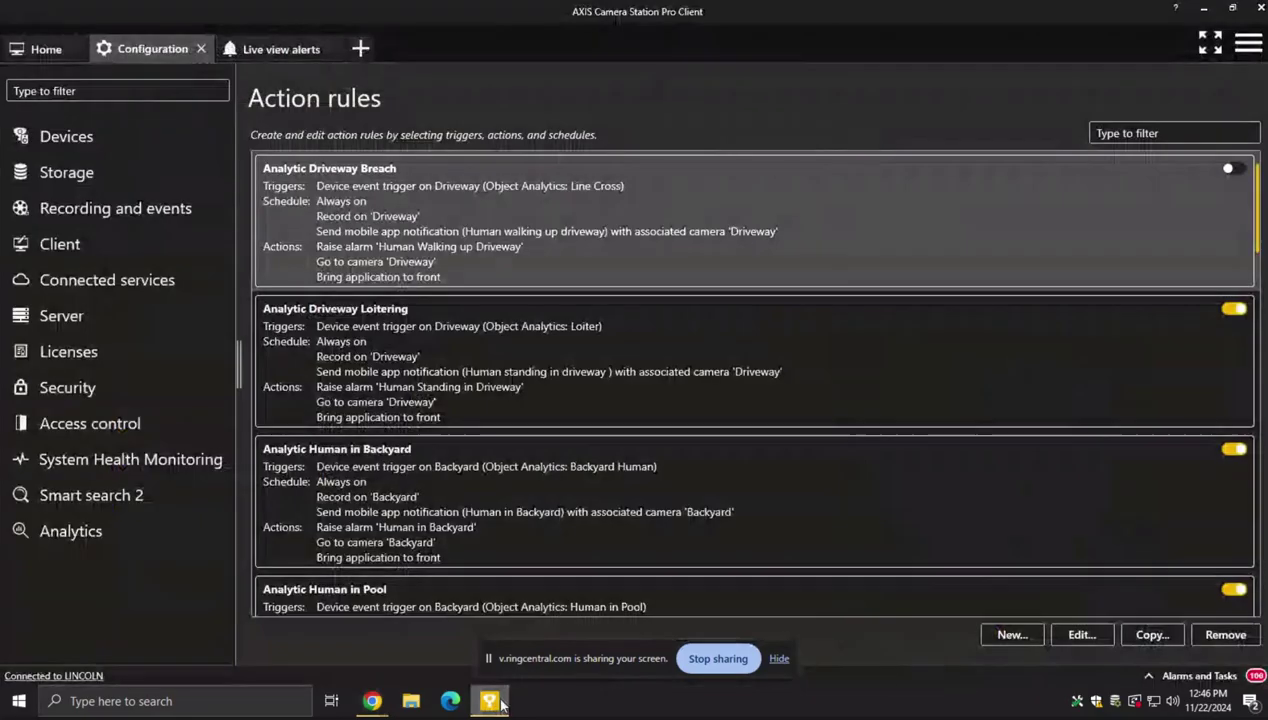
pyautogui.click(280, 49)
pyautogui.click(360, 48)
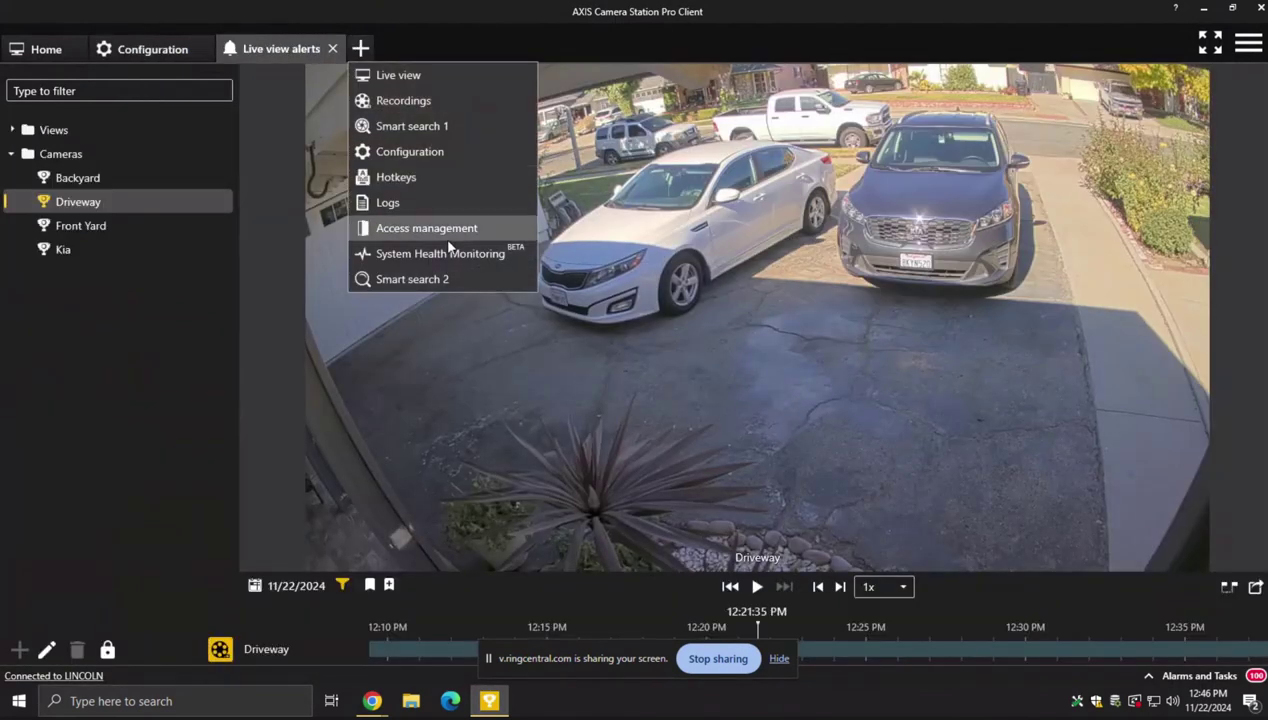
pyautogui.click(52, 49)
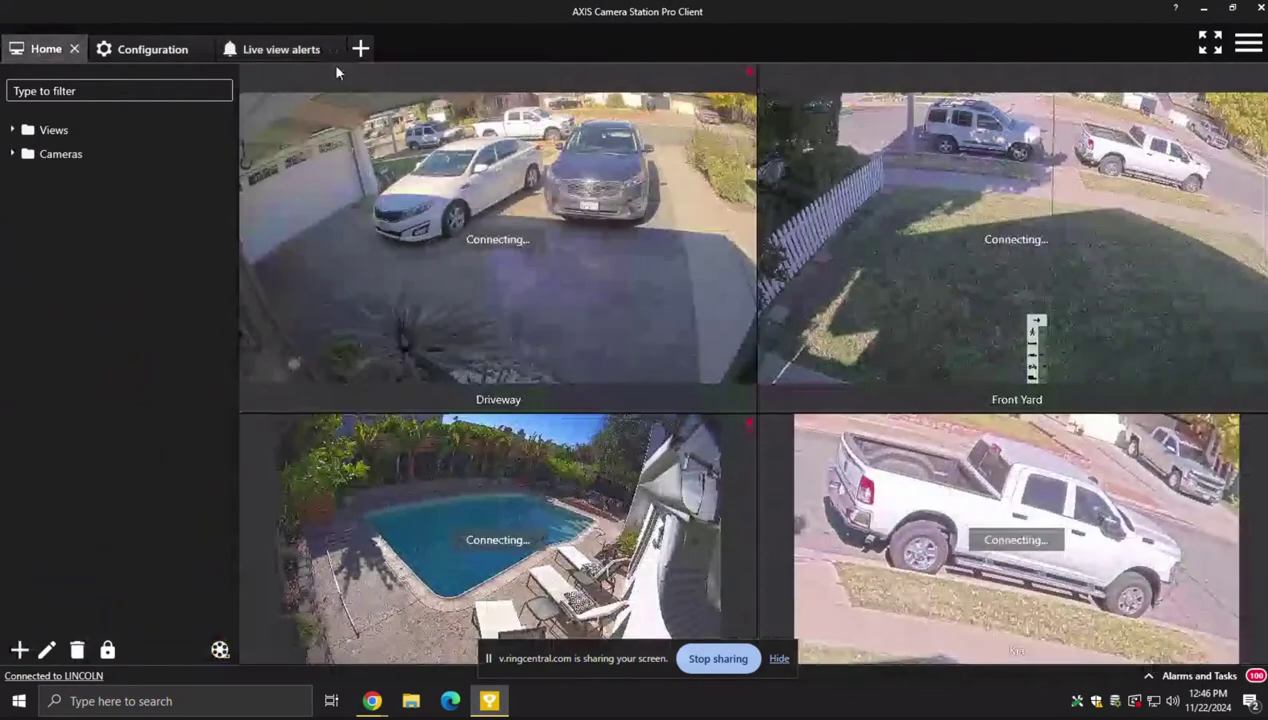
pyautogui.moveTo(493, 250)
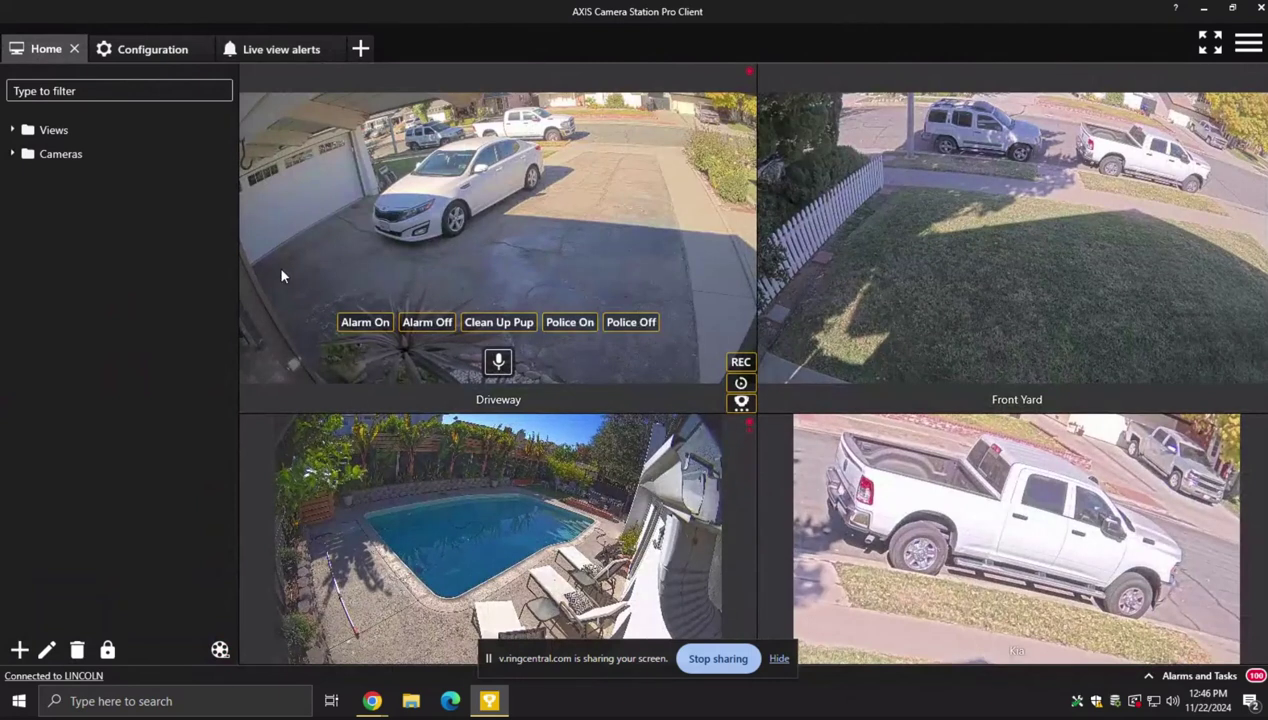
pyautogui.moveTo(968, 207)
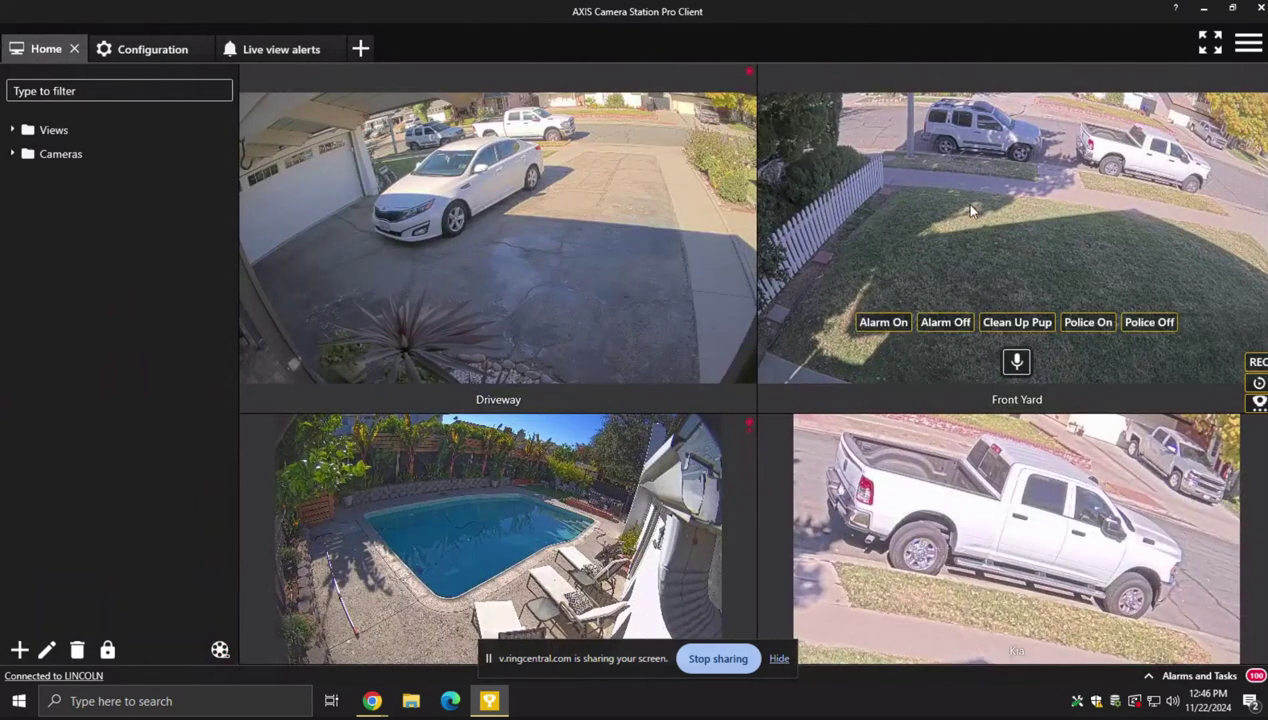
pyautogui.click(13, 131)
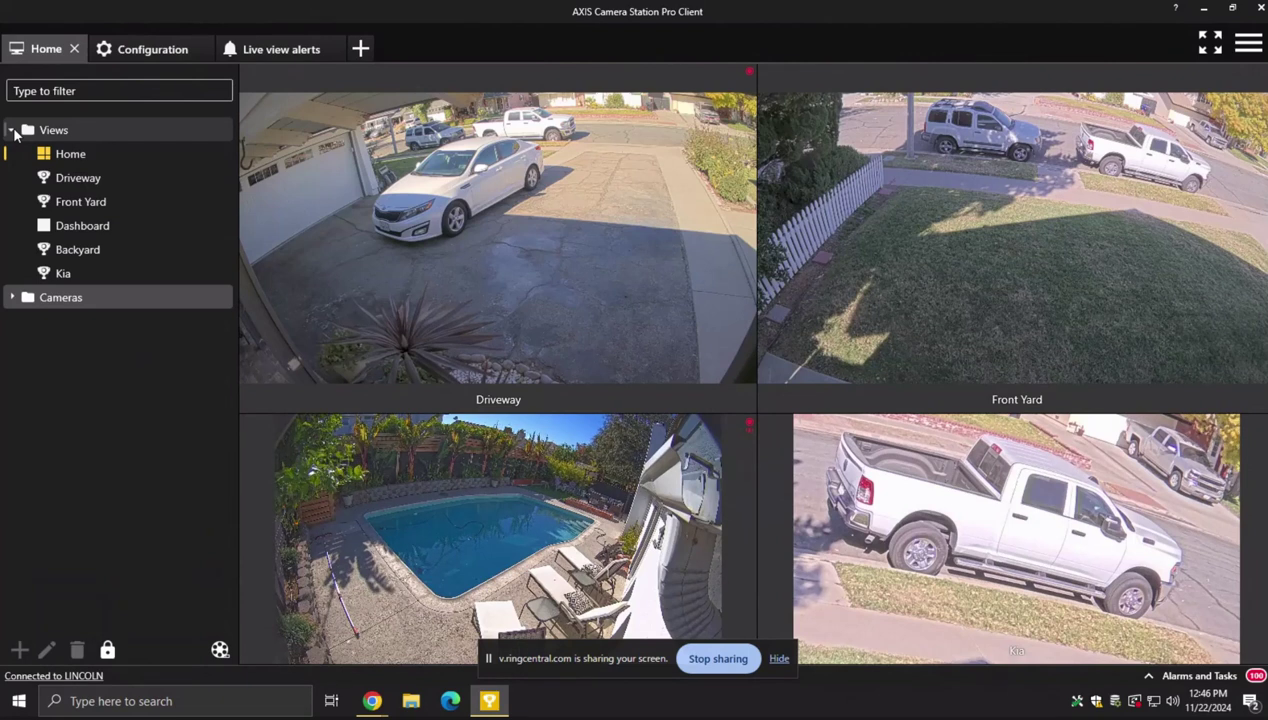
# - Open the Dashboard view and scroll its crossline counting charts showing 115 objects
pyautogui.click(85, 227)
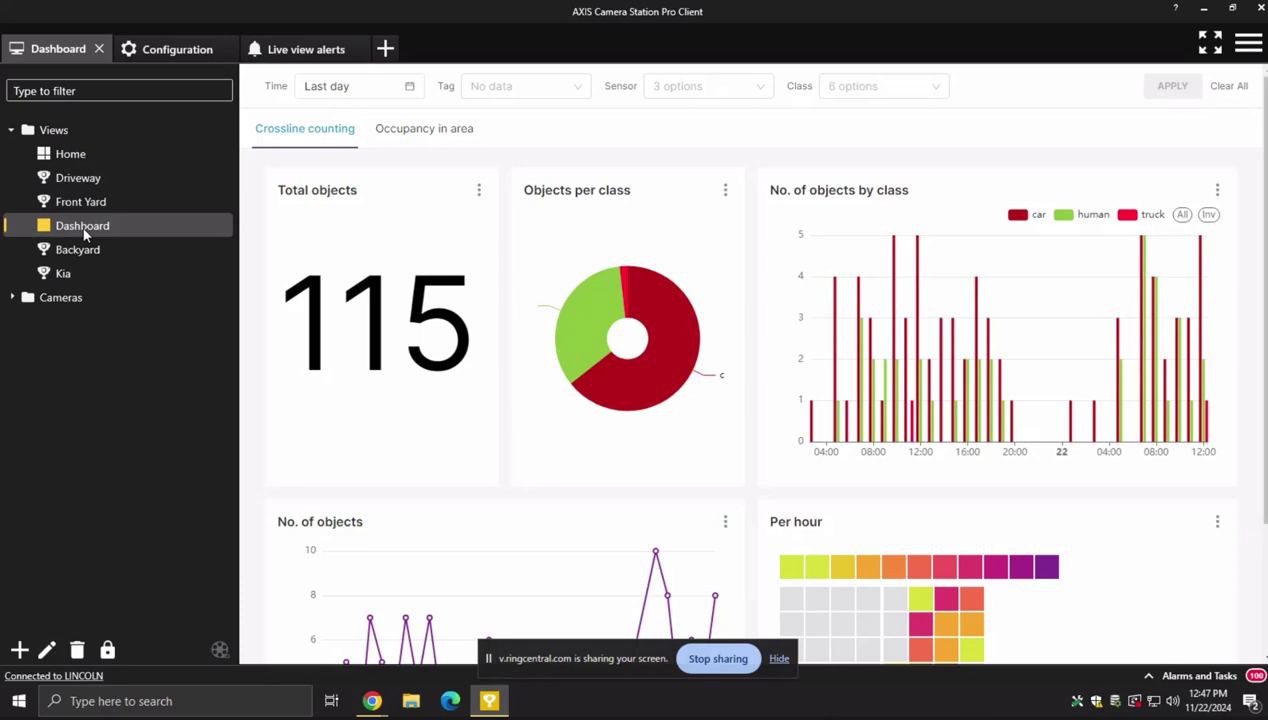
pyautogui.scroll(-2, 756, 277)
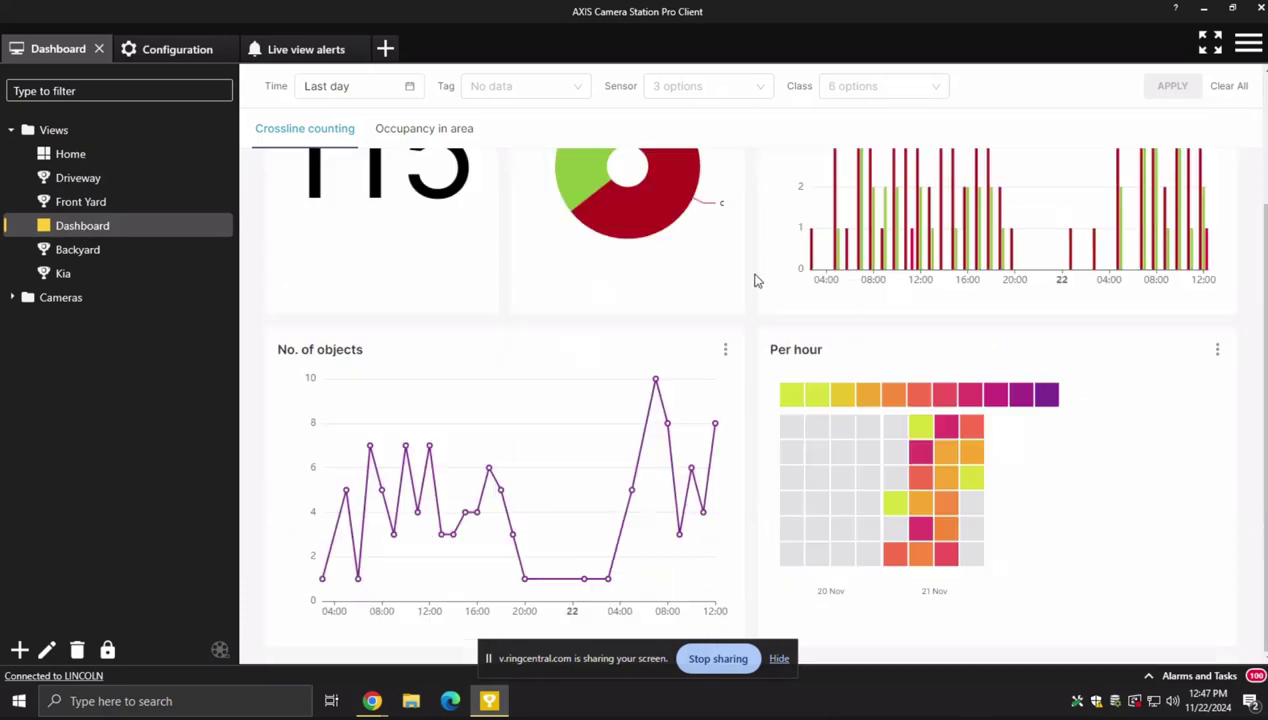
pyautogui.scroll(2, 756, 277)
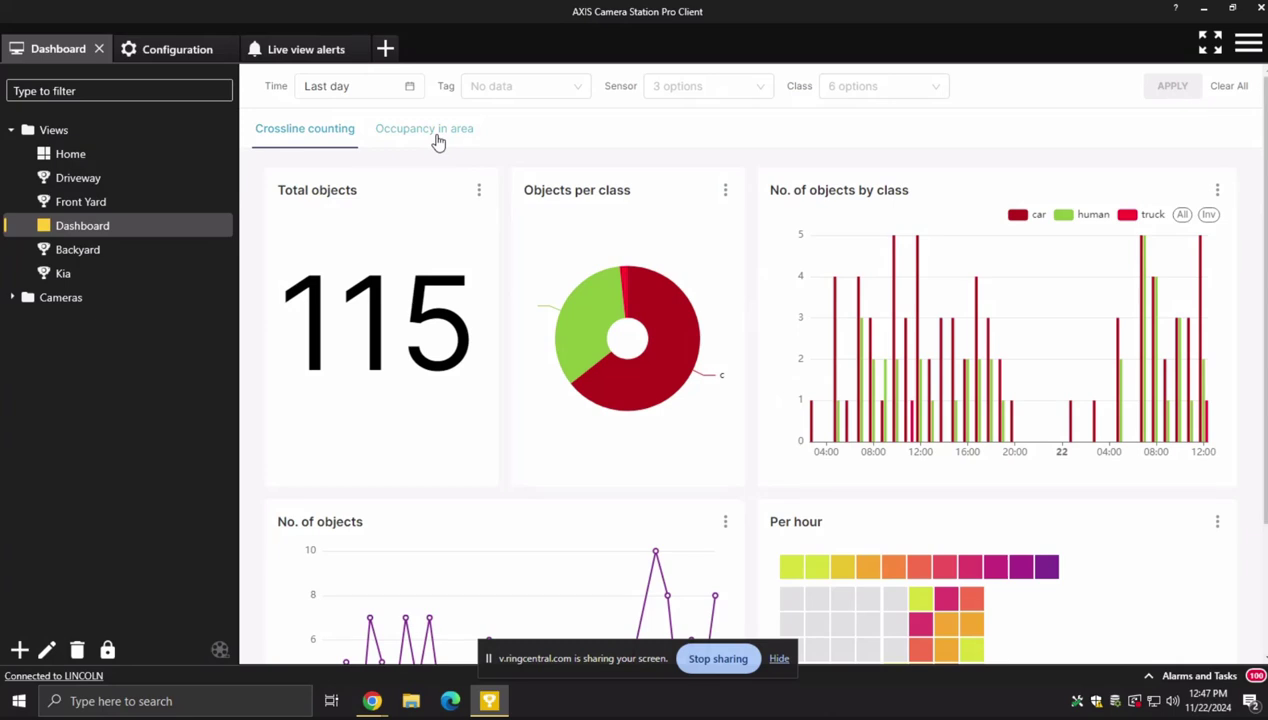
# - Expand the Devices configuration group and open Add devices, then review the Dashboard charts again
pyautogui.click(160, 50)
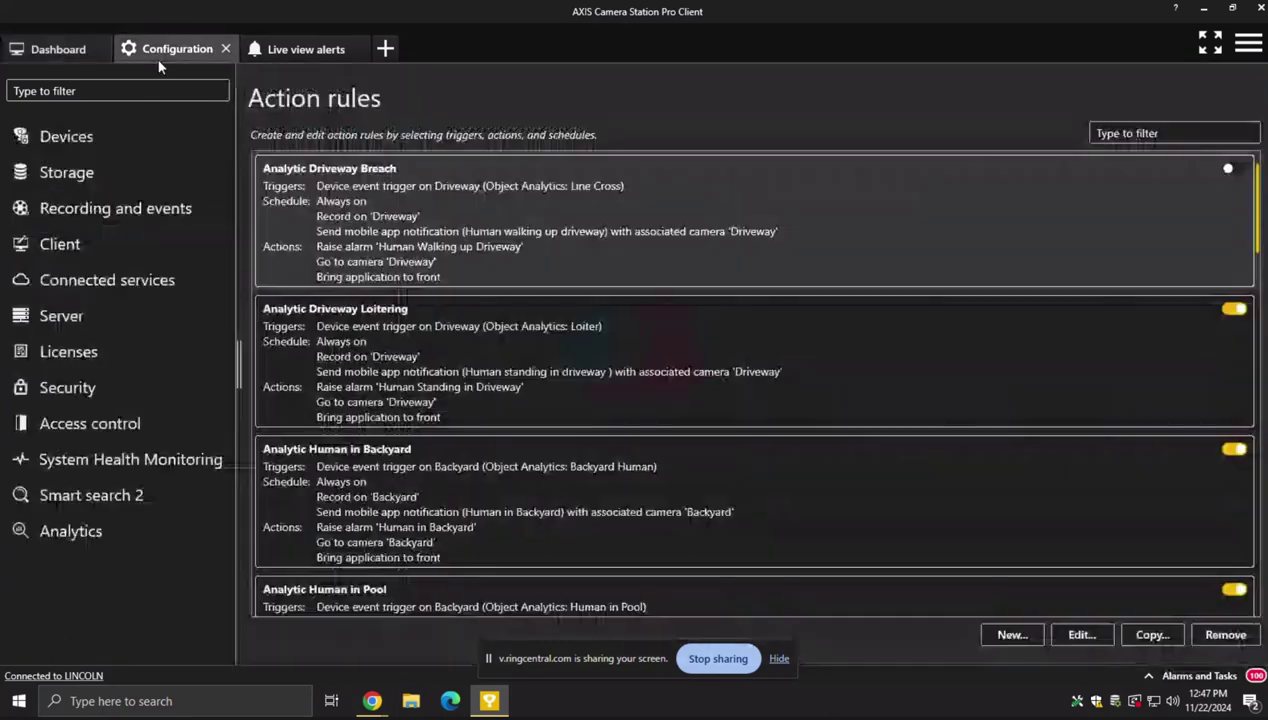
pyautogui.click(114, 132)
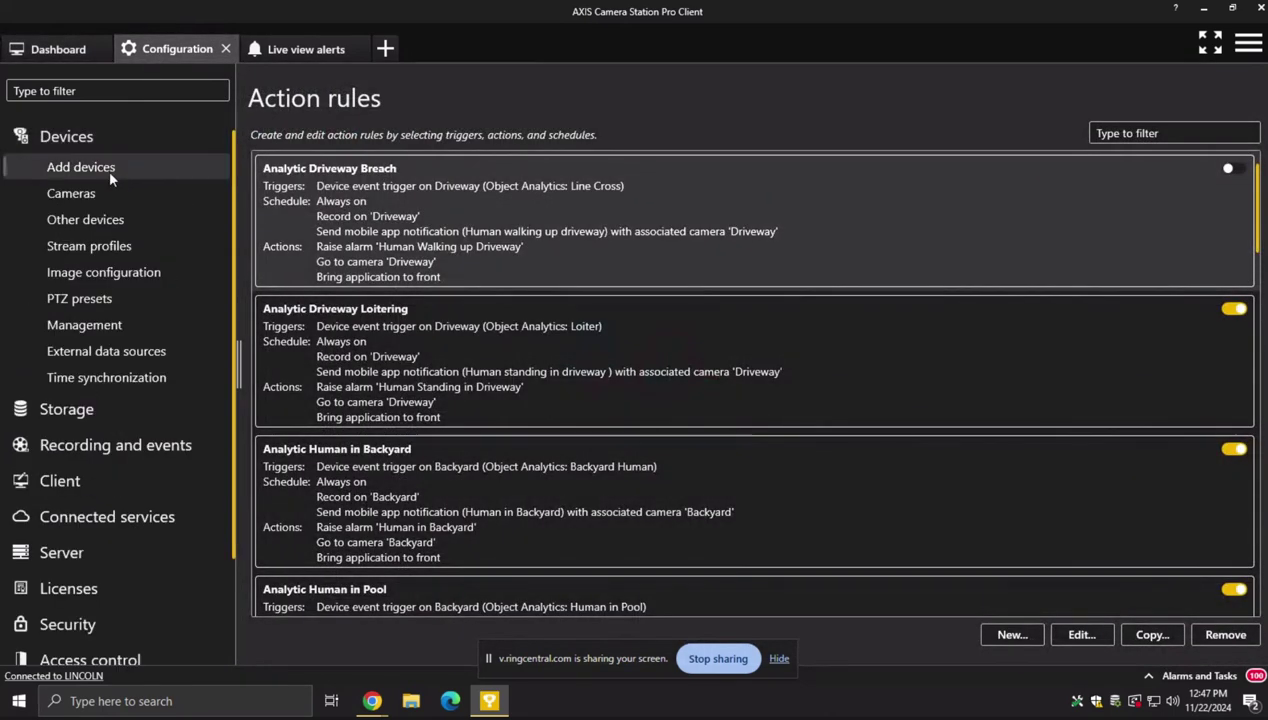
pyautogui.click(108, 169)
pyautogui.click(46, 50)
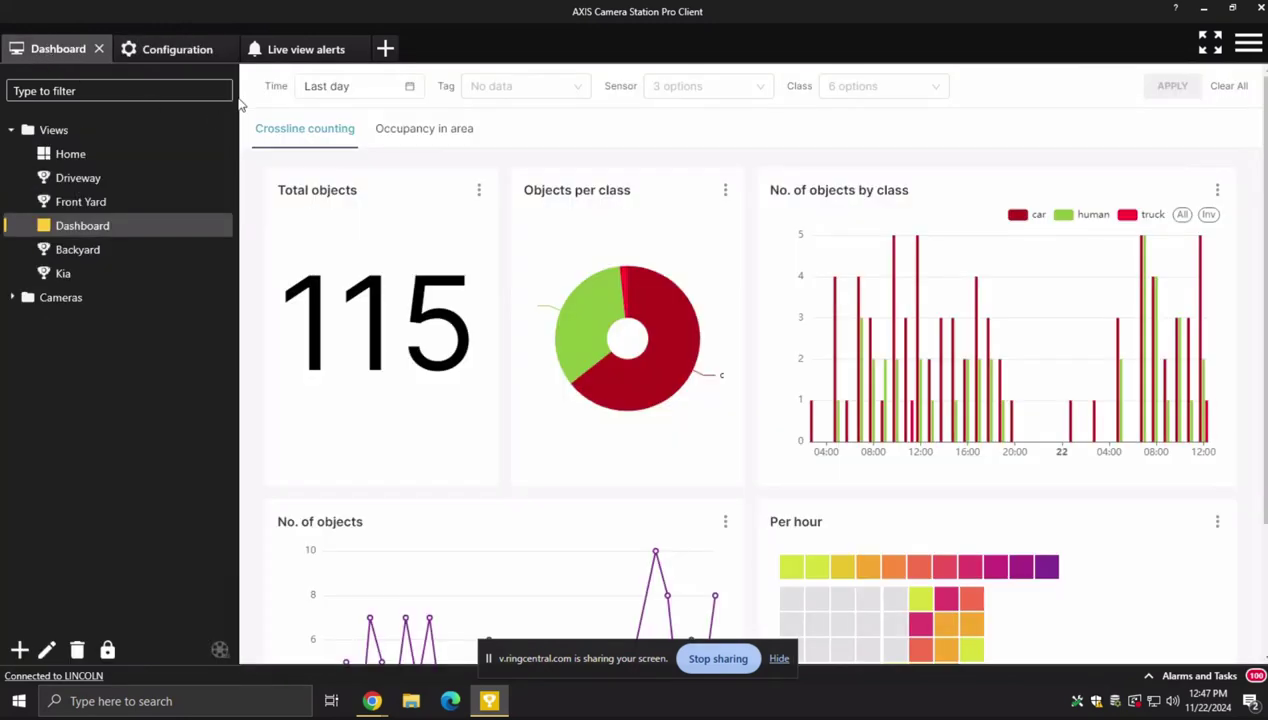
pyautogui.scroll(-2, 1160, 228)
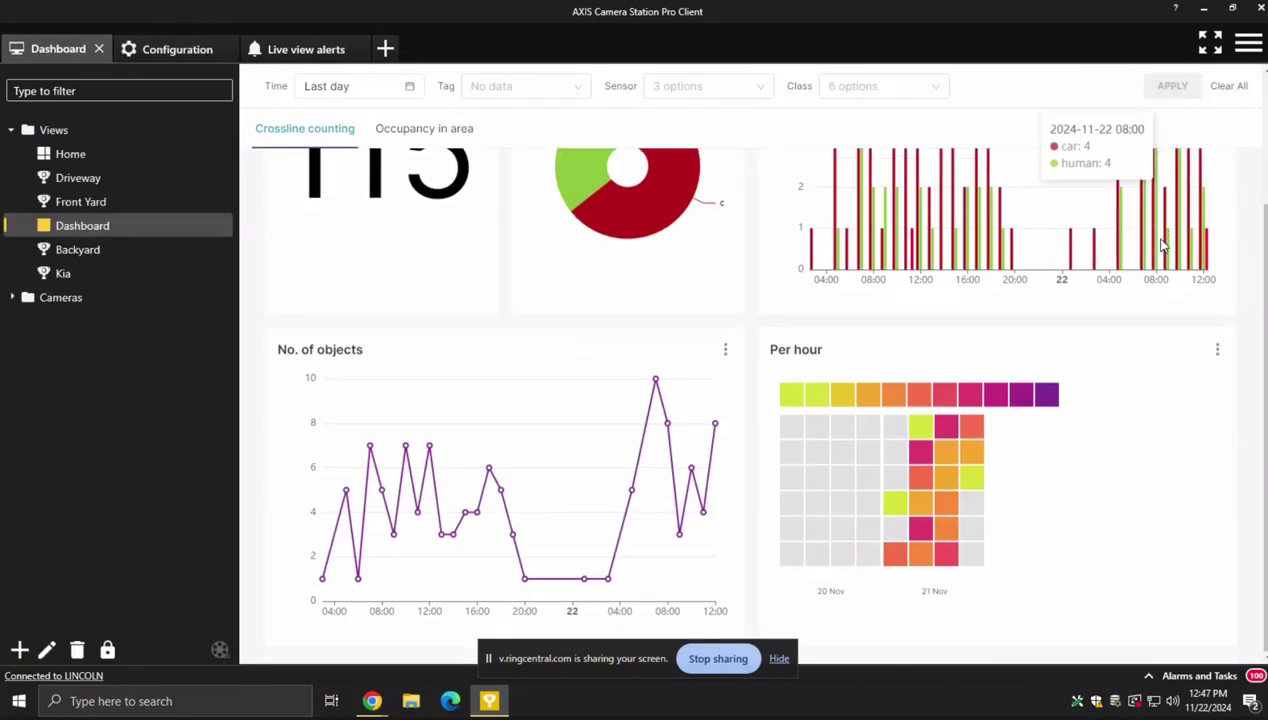
pyautogui.scroll(2, 1060, 204)
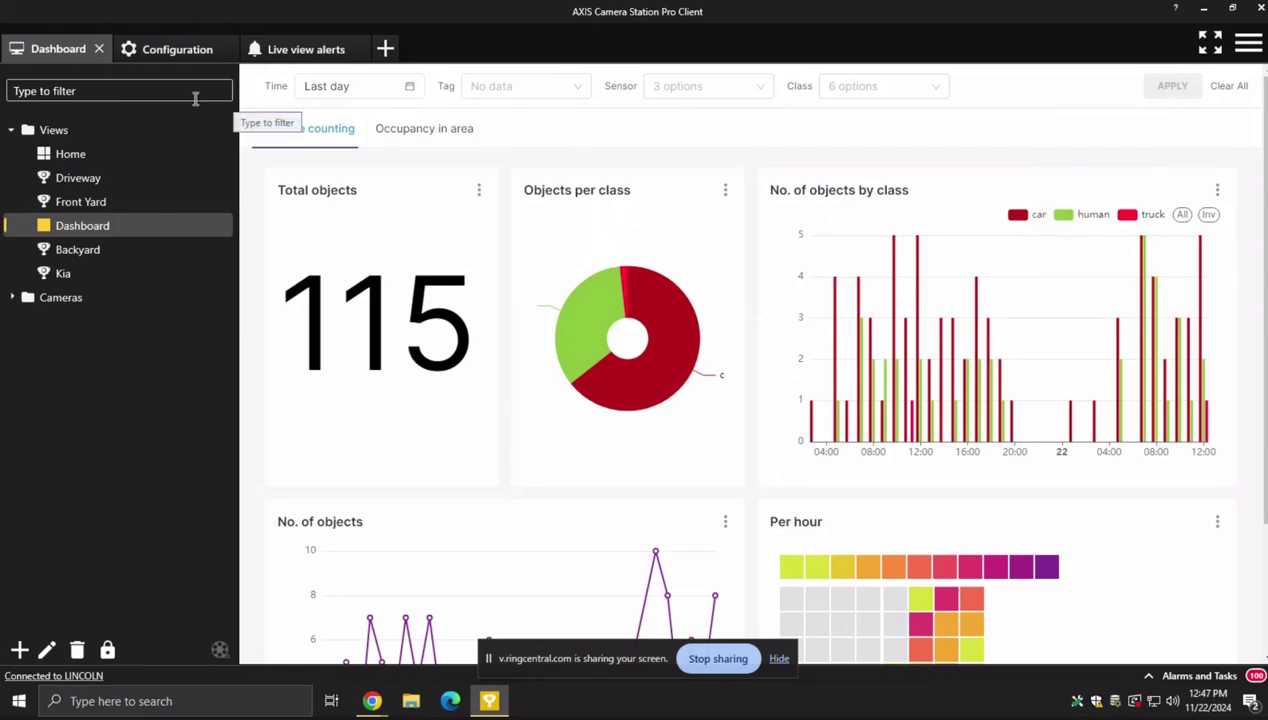
# - Open the Front Yard camera's settings from Add devices and browse its Object Analytics scenarios
pyautogui.click(172, 52)
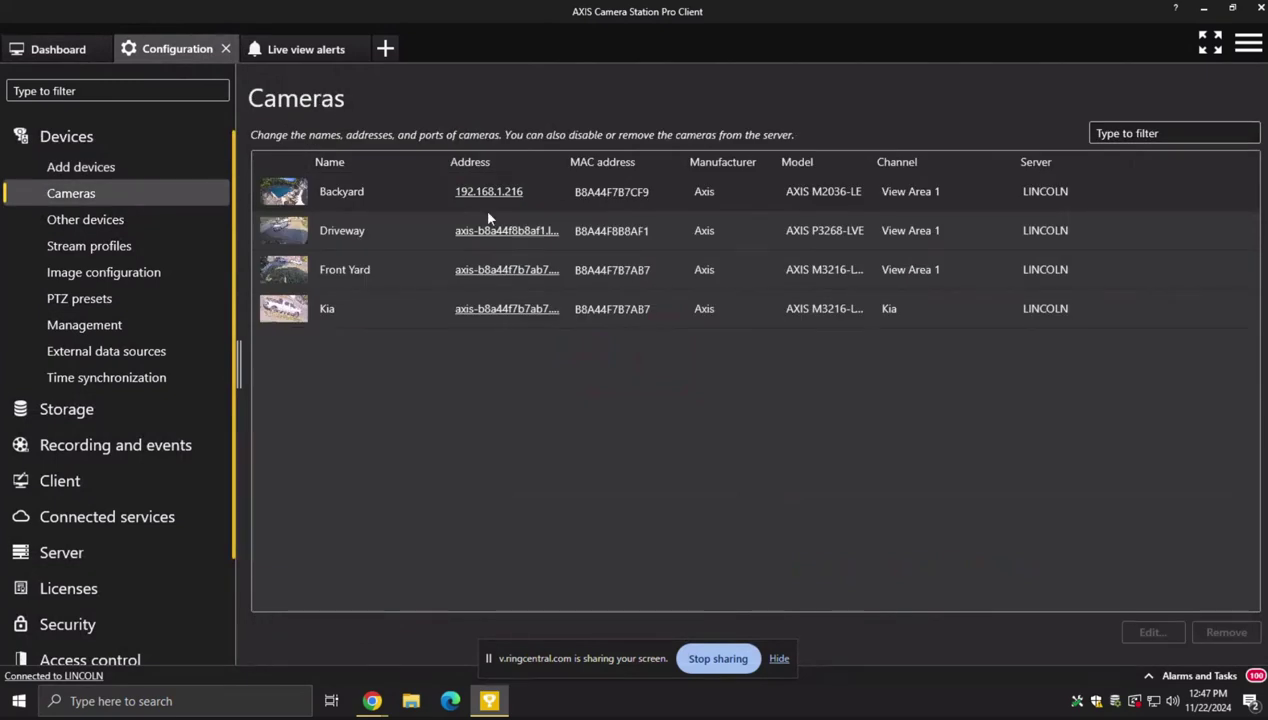
pyautogui.doubleClick(491, 266)
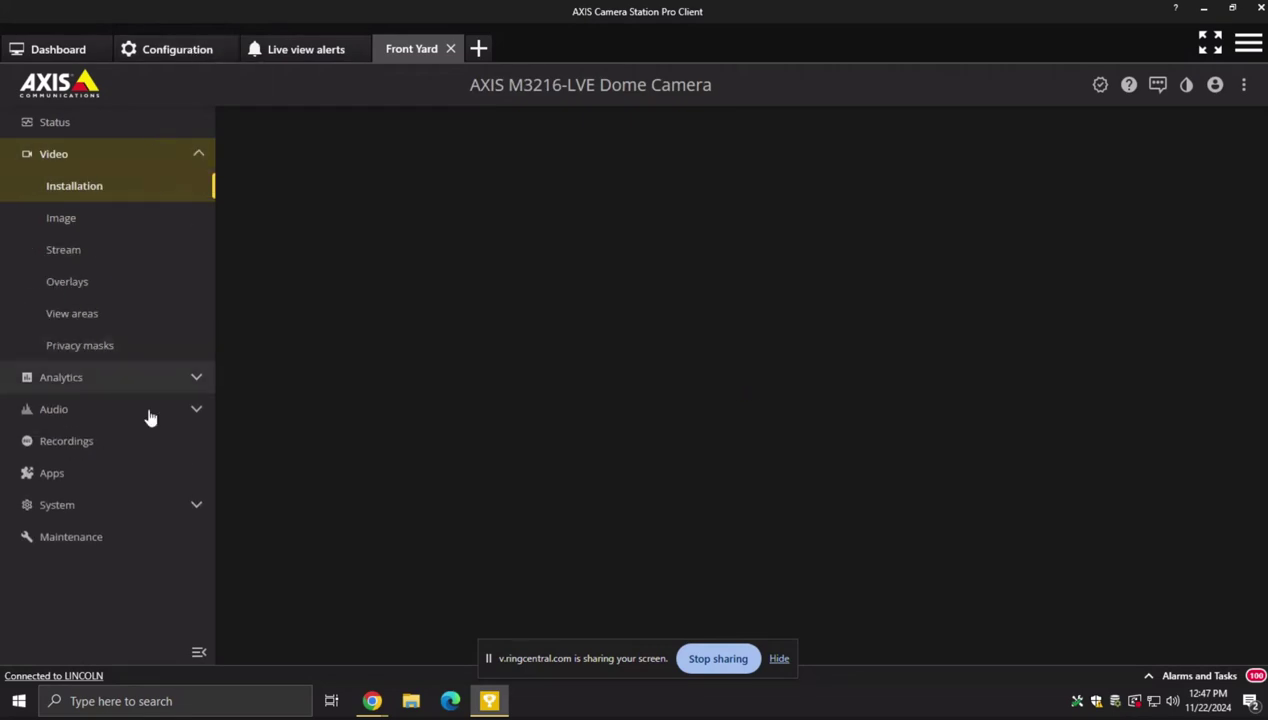
pyautogui.click(144, 507)
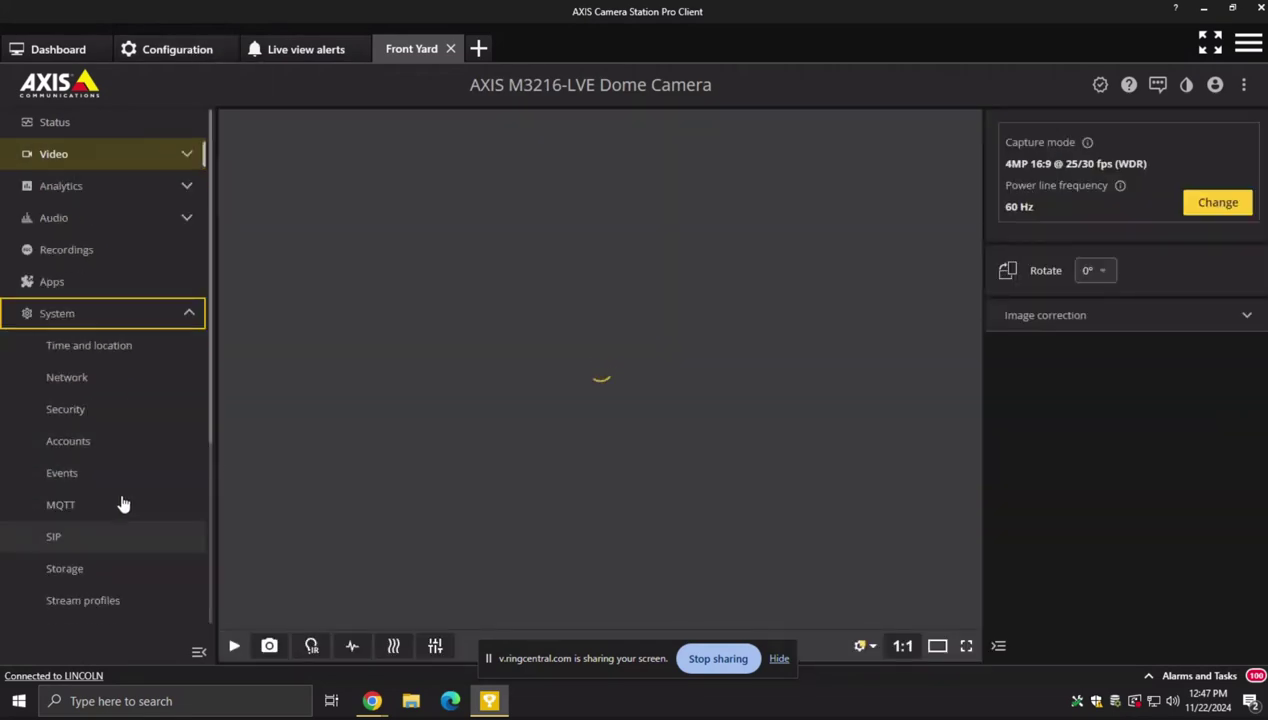
pyautogui.click(88, 282)
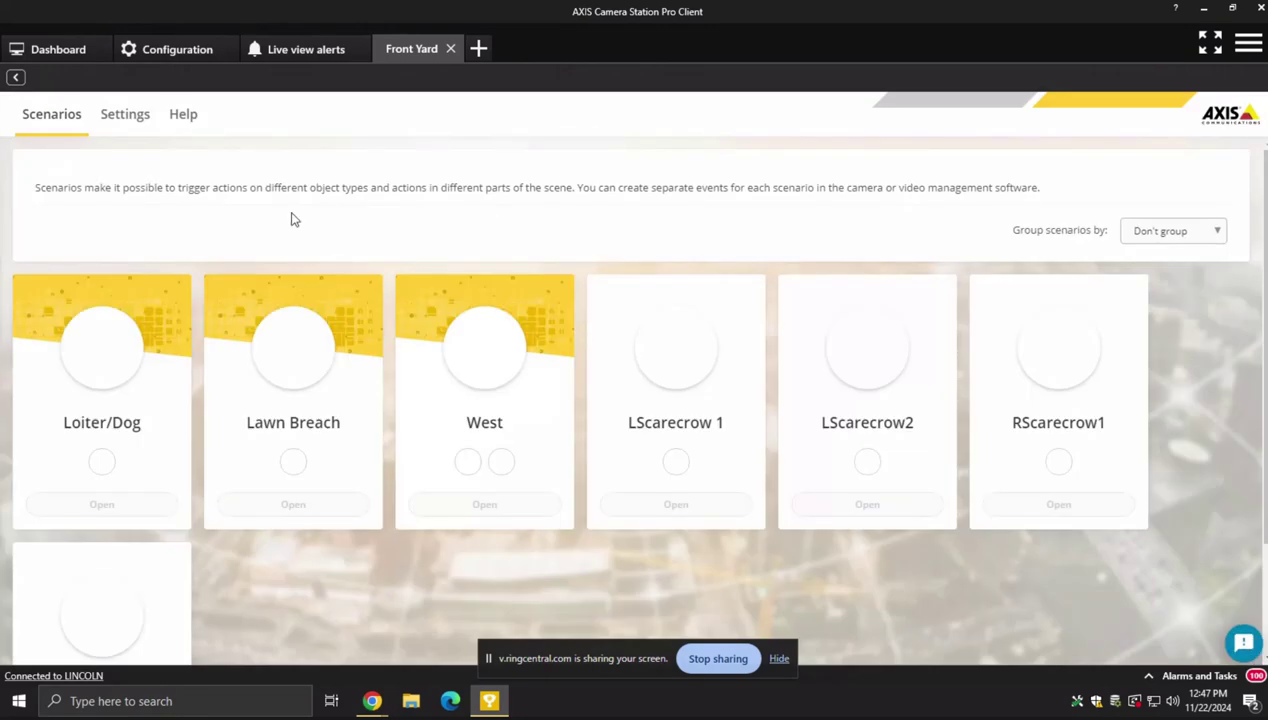
pyautogui.scroll(-1, 1080, 250)
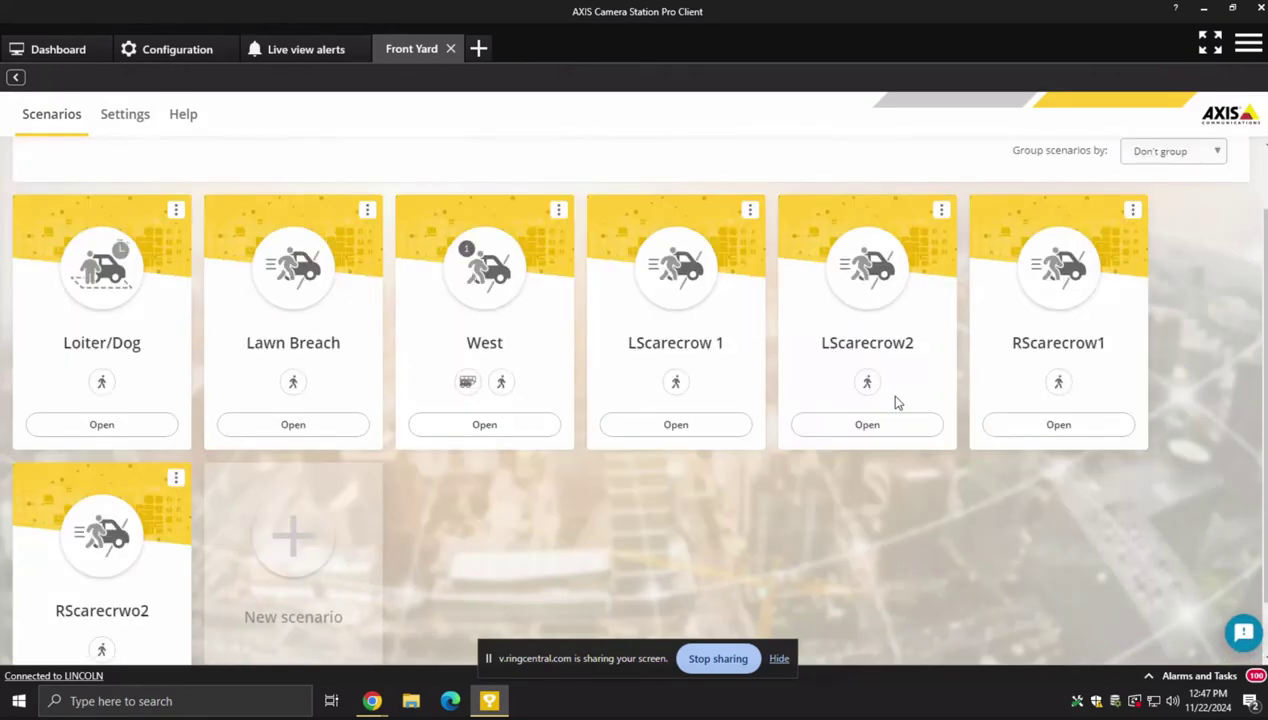
pyautogui.scroll(-1, 1023, 402)
pyautogui.scroll(2, 1023, 402)
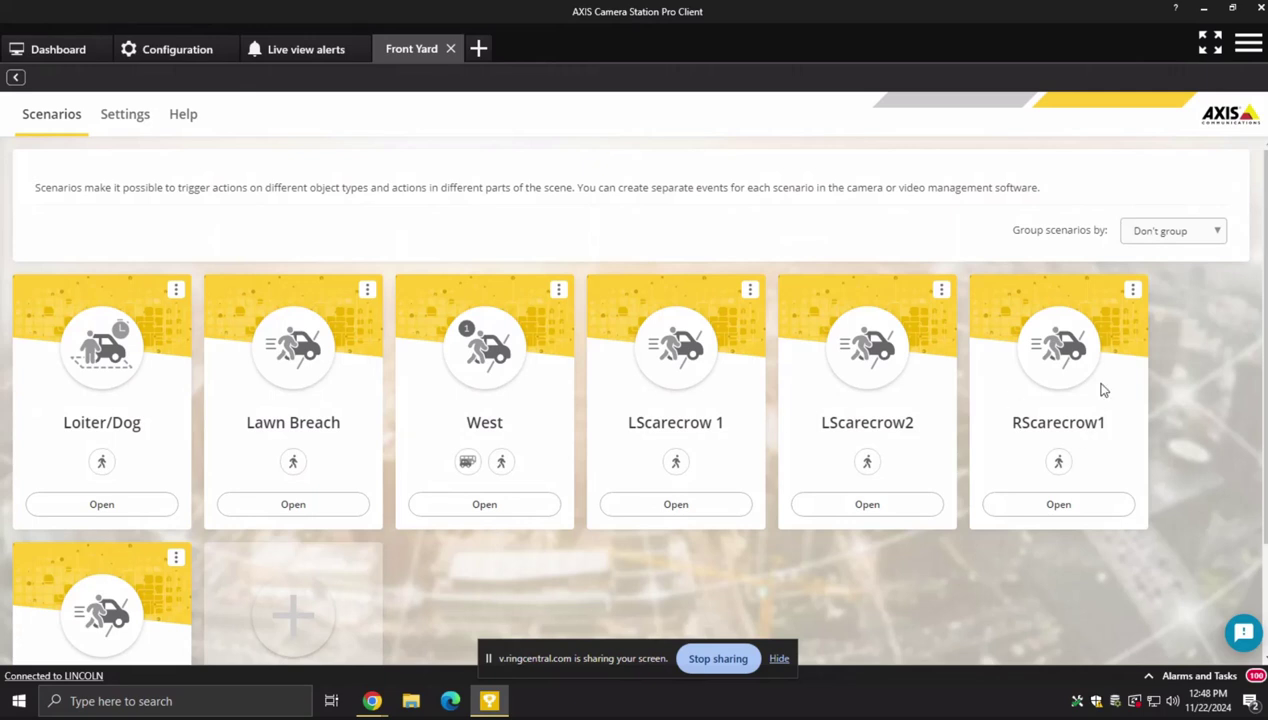
pyautogui.scroll(-2, 1018, 477)
pyautogui.scroll(1, 955, 438)
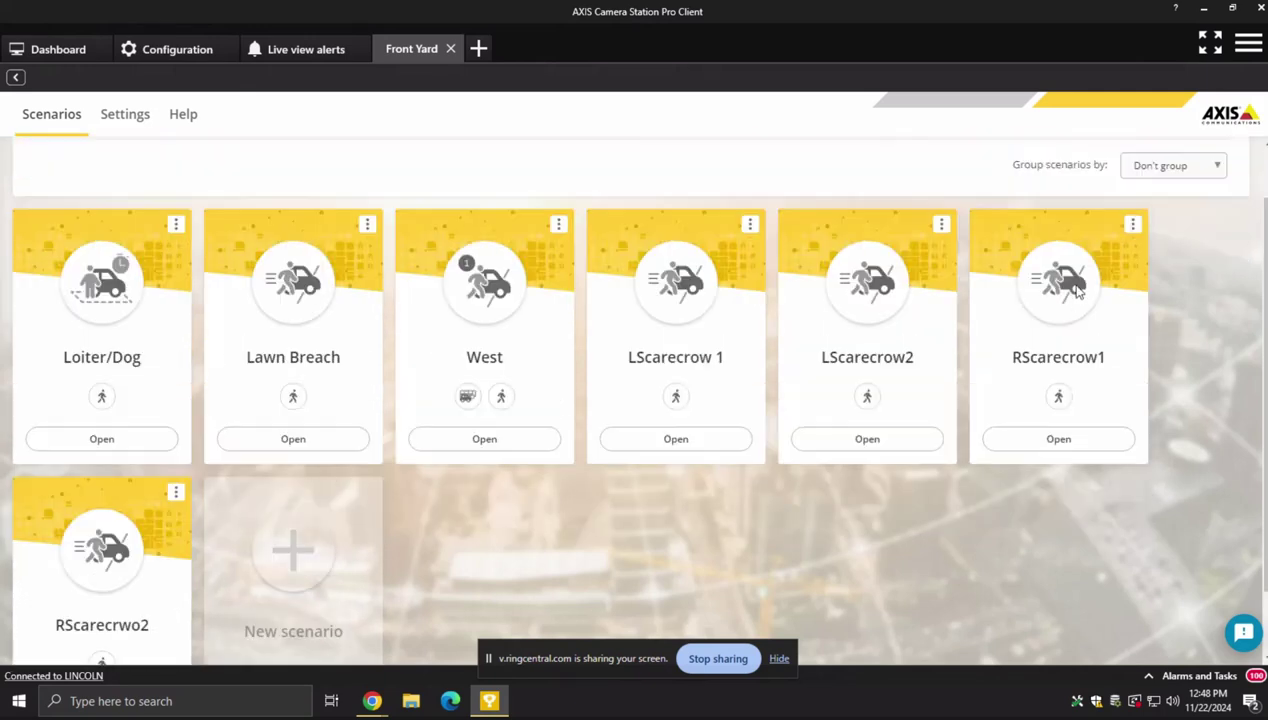
# - Create a new Time in area scenario that detects humans
pyautogui.click(328, 540)
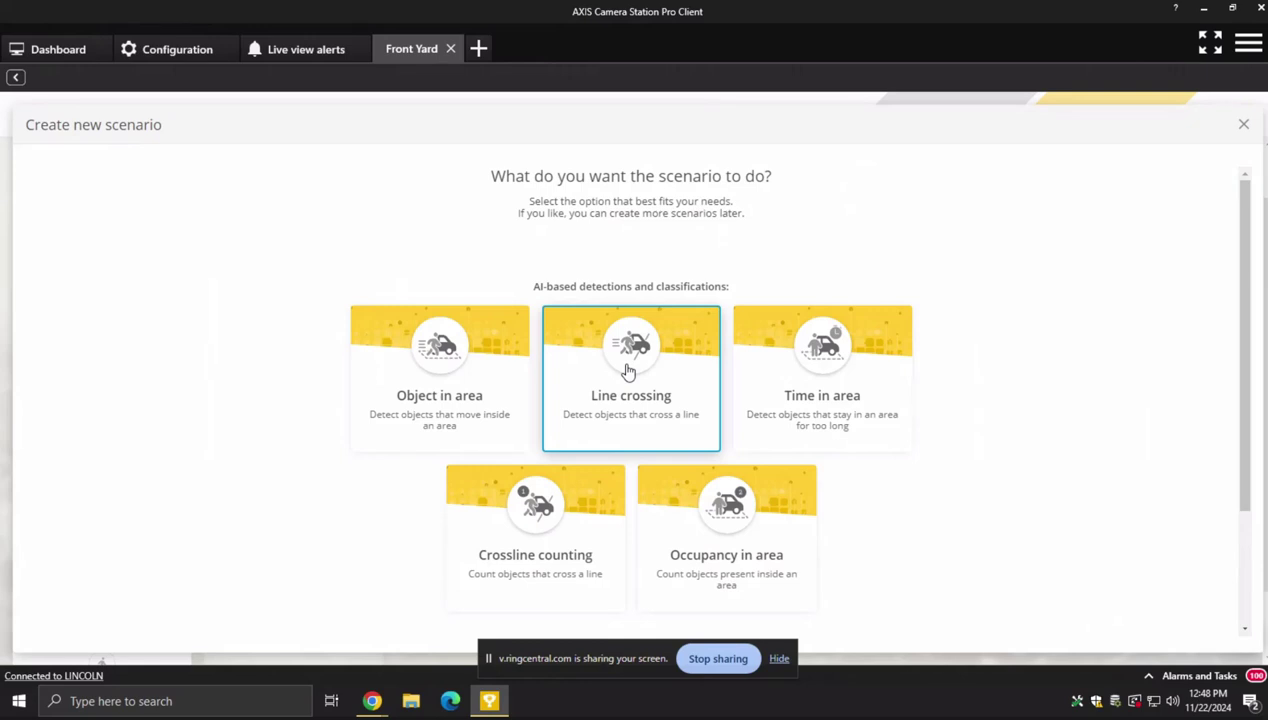
pyautogui.click(843, 396)
pyautogui.scroll(-2, 820, 437)
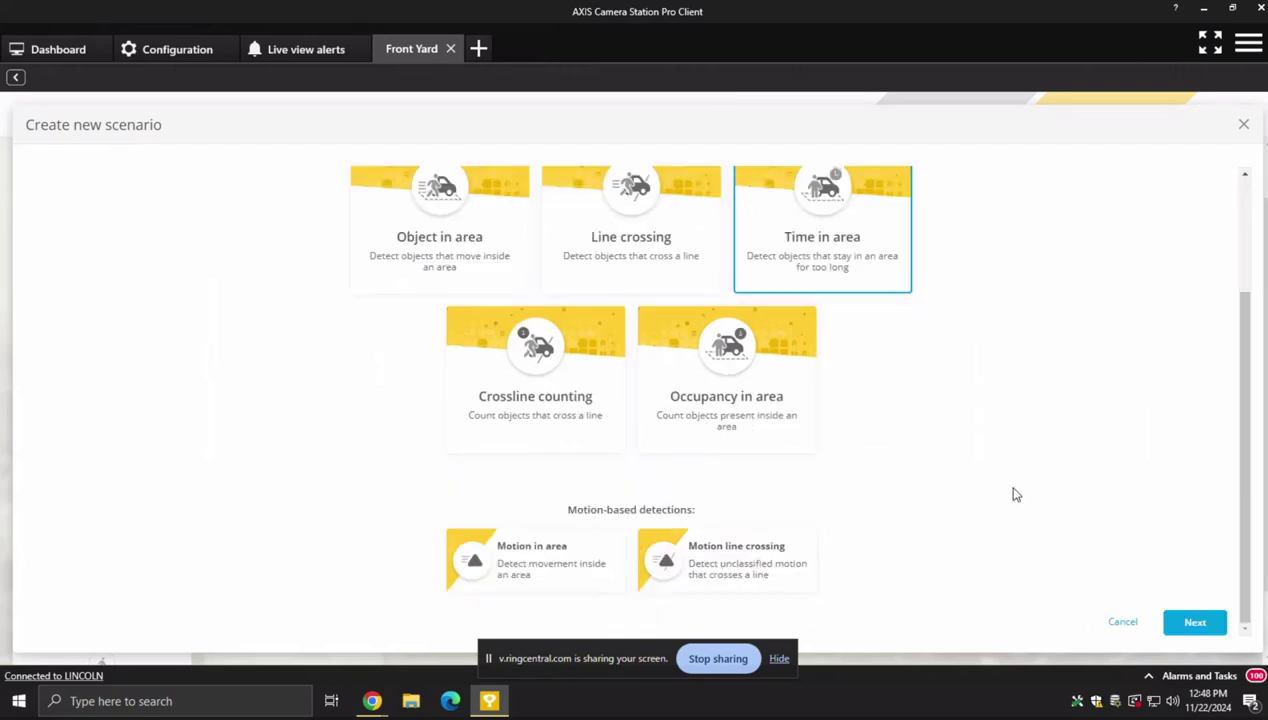
pyautogui.click(1180, 622)
pyautogui.click(232, 318)
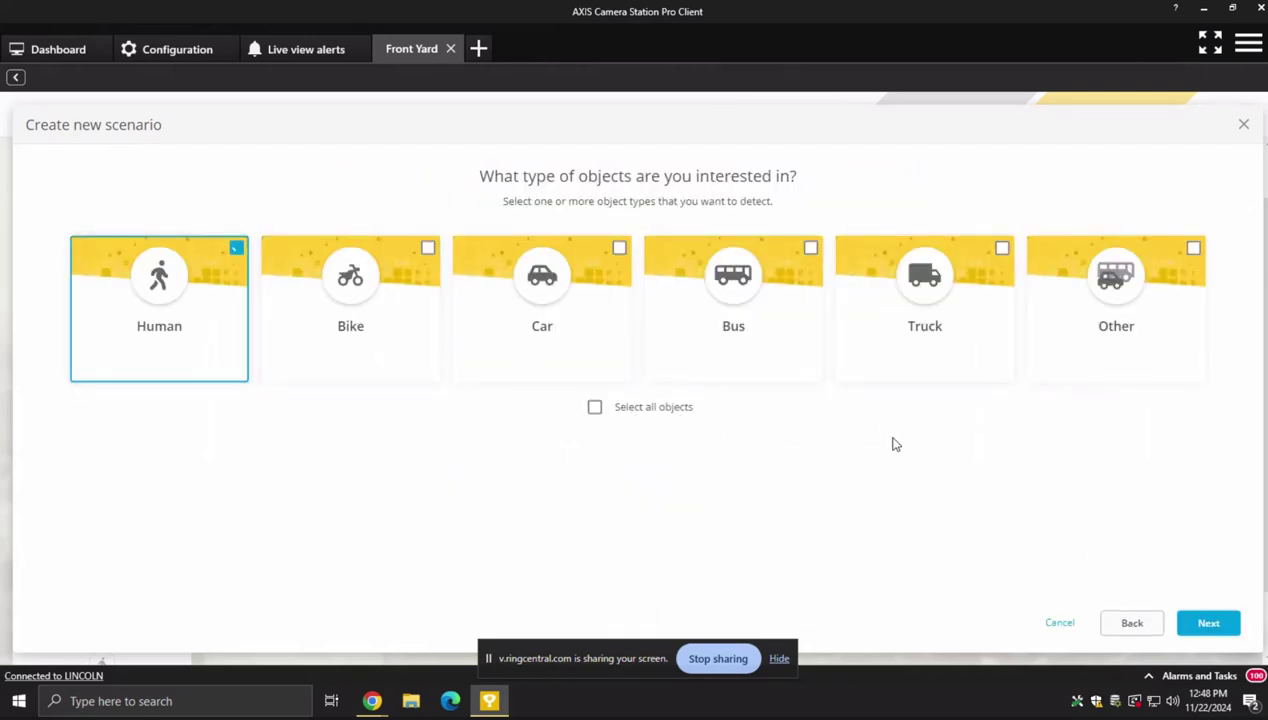
pyautogui.click(1208, 622)
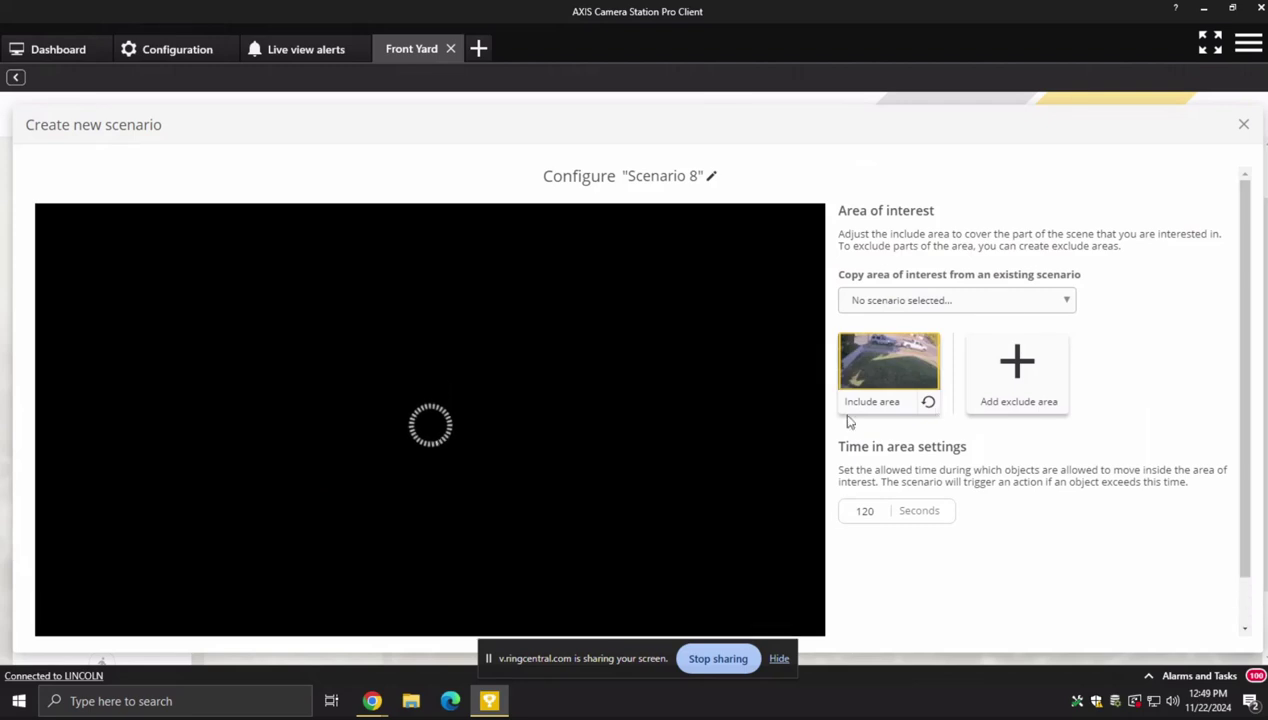
# - Keep the 120-second limit, stretch the include area over the front yard, and finish
pyautogui.click(845, 512)
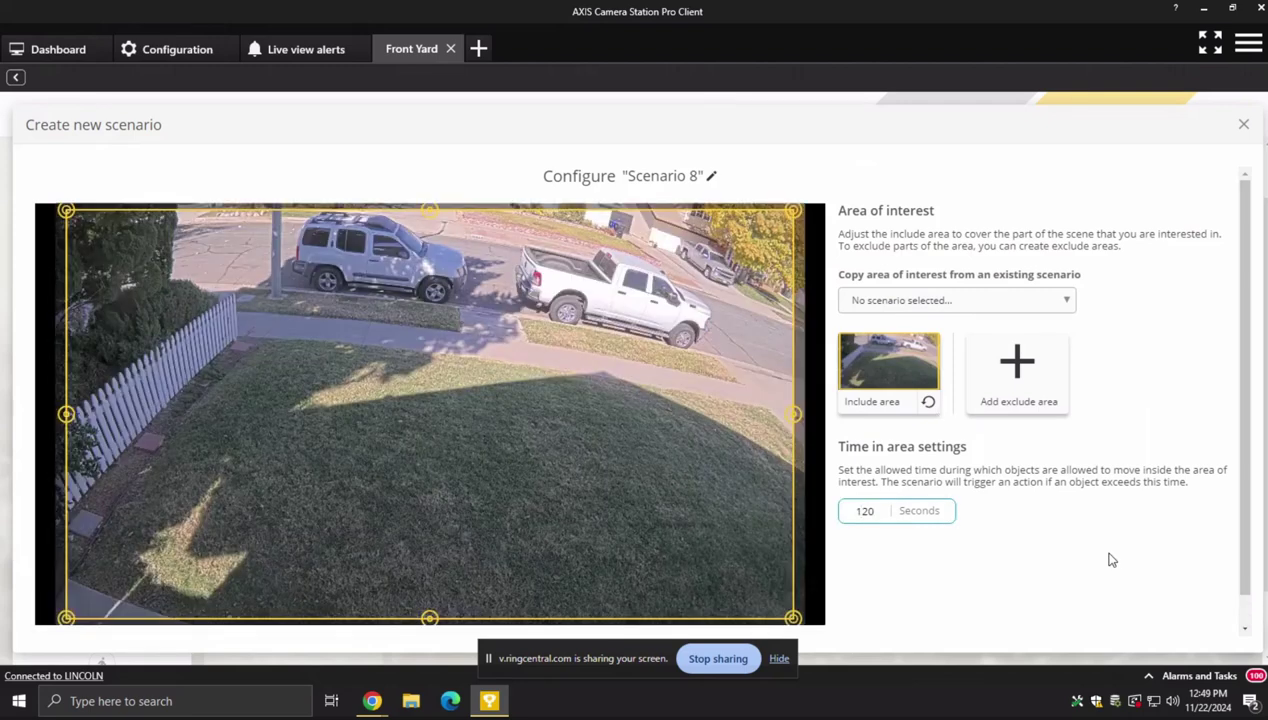
pyautogui.scroll(-1, 1150, 465)
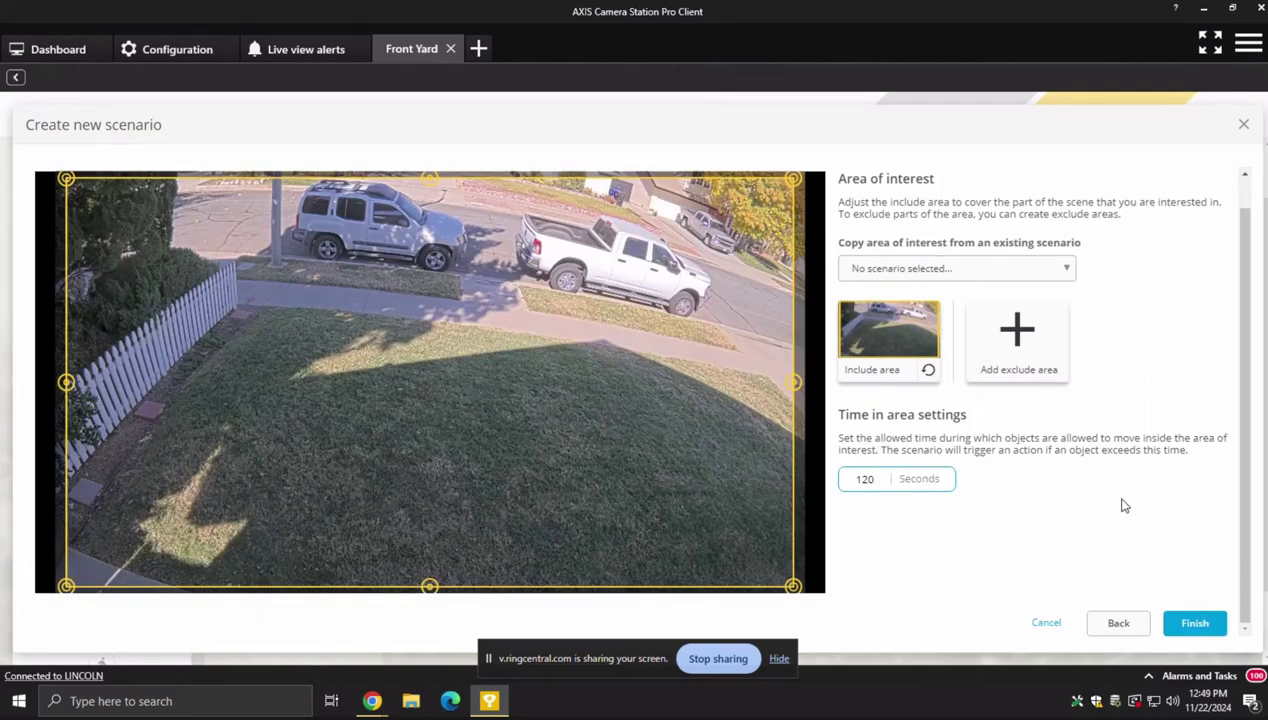
pyautogui.scroll(1, 798, 192)
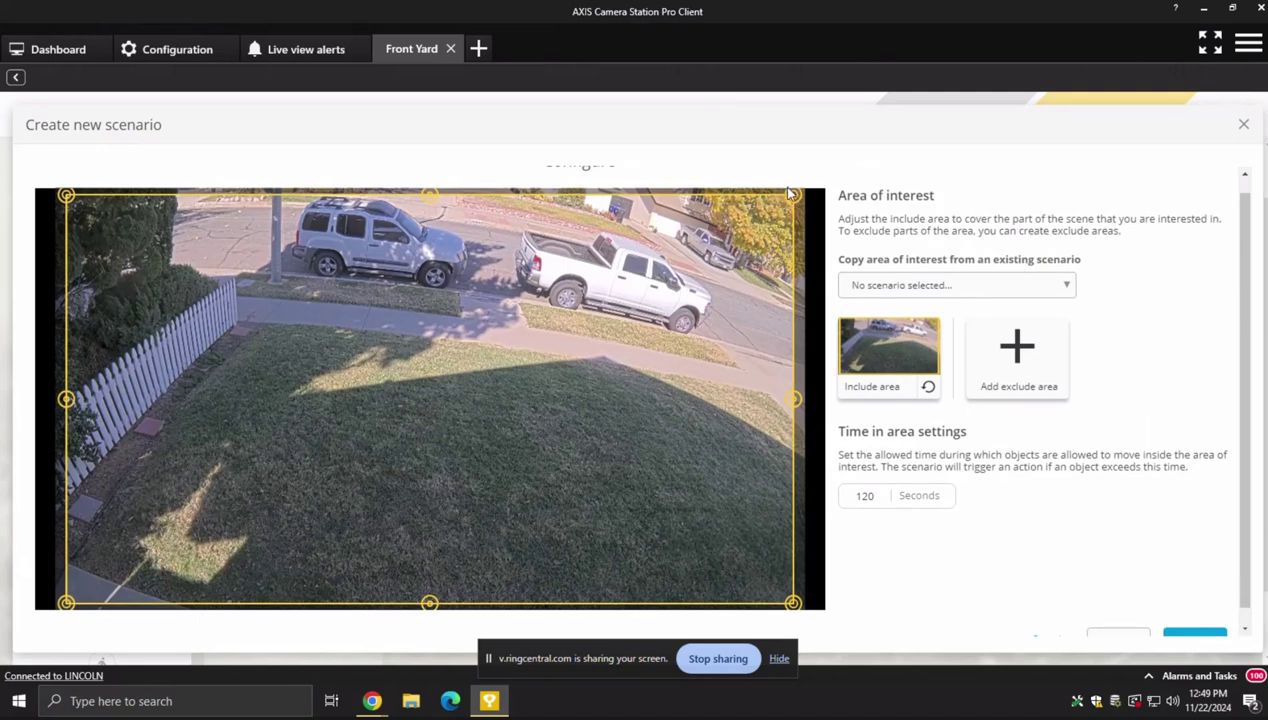
pyautogui.moveTo(792, 195); pyautogui.dragTo(766, 365)
pyautogui.moveTo(808, 238); pyautogui.dragTo(801, 192)
pyautogui.scroll(-1, 1100, 450)
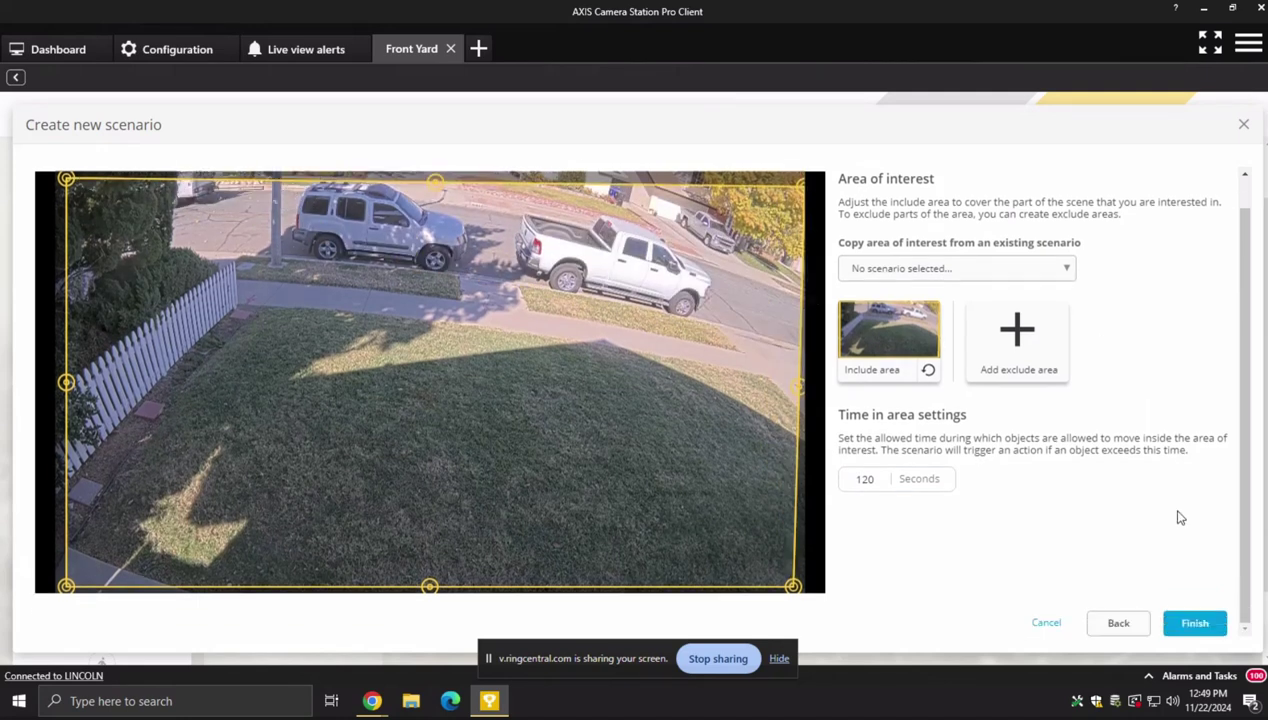
pyautogui.click(1183, 615)
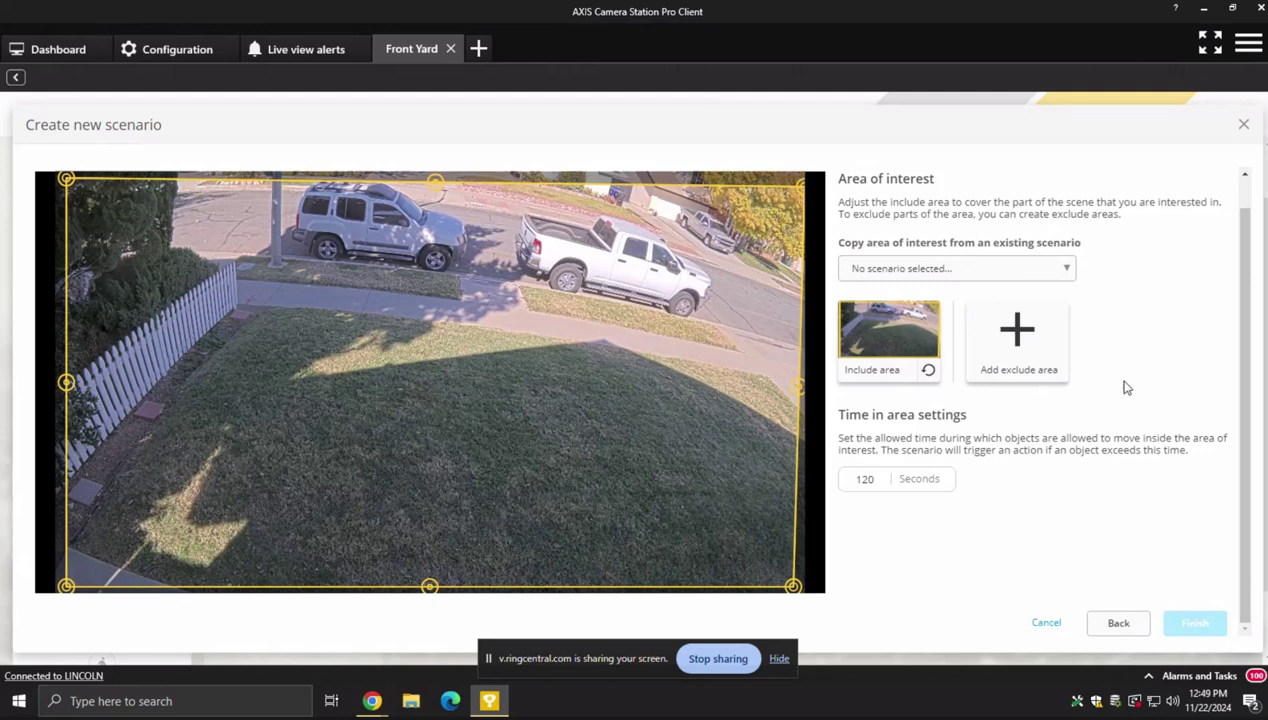
pyautogui.scroll(2, 1225, 200)
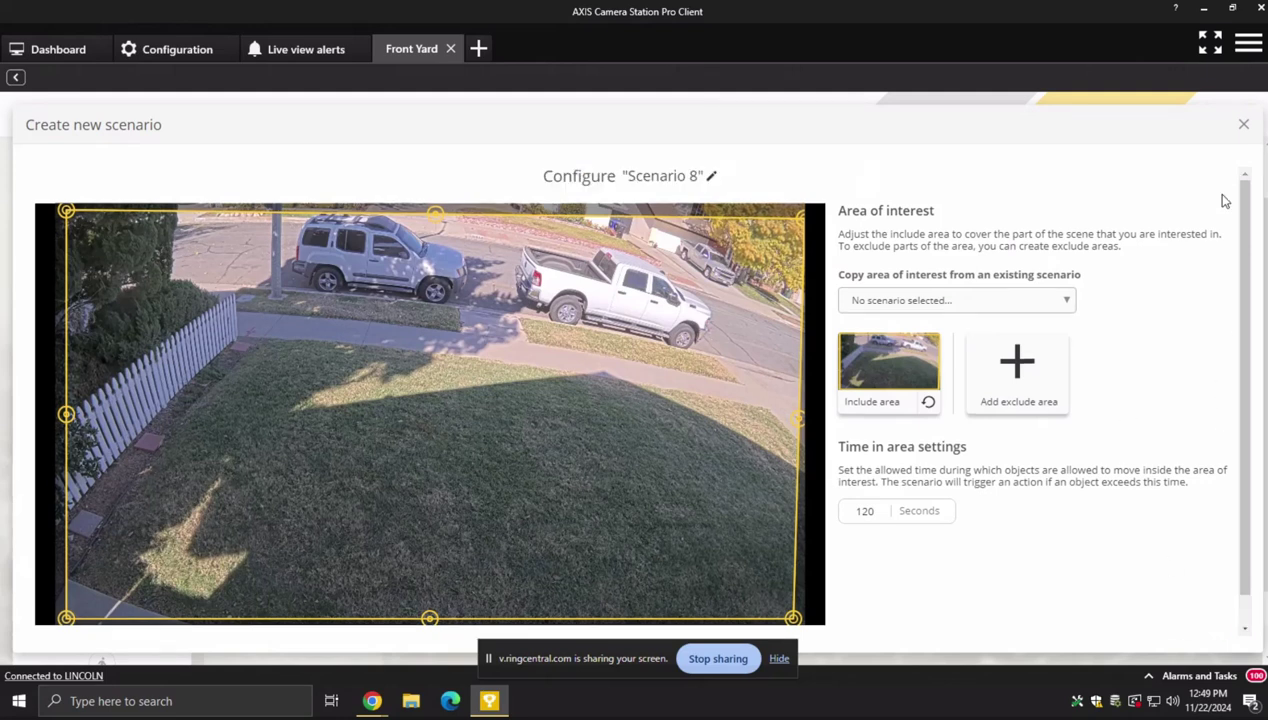
# - Discard the new scenario, close the Front Yard tab, and select the AXIS S3008 in Add devices
pyautogui.click(1243, 124)
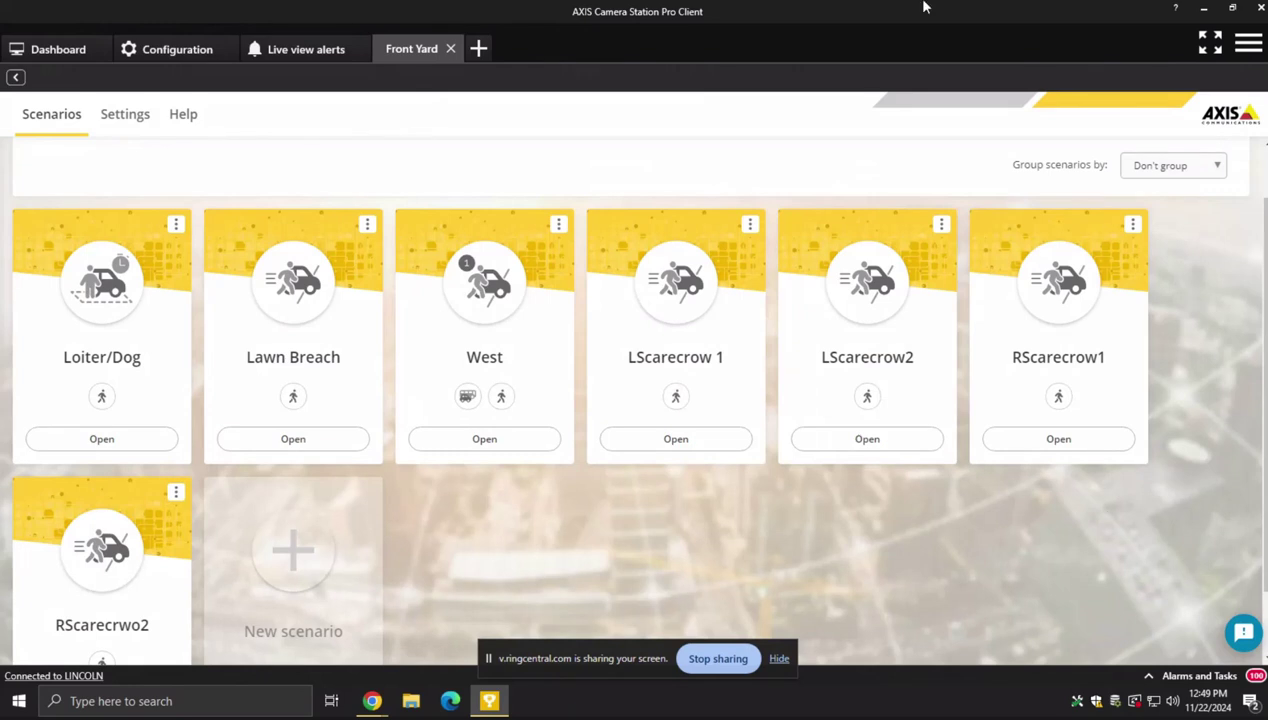
pyautogui.click(451, 49)
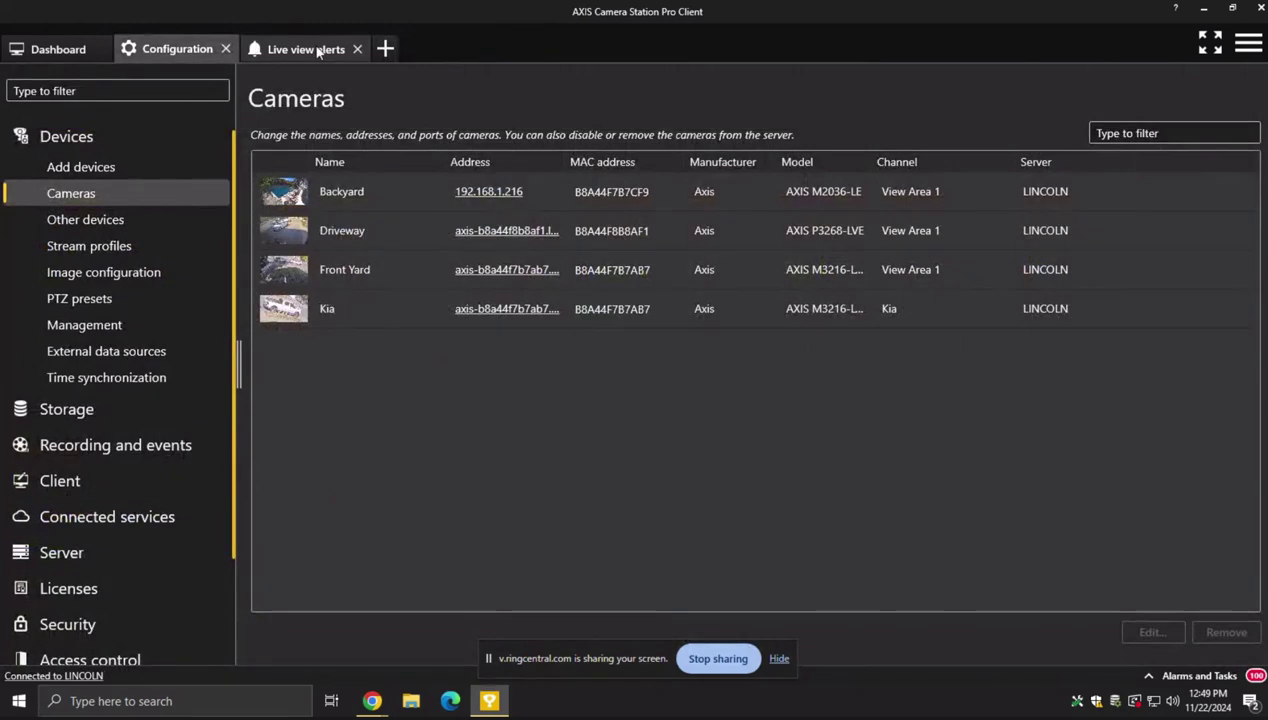
pyautogui.click(105, 167)
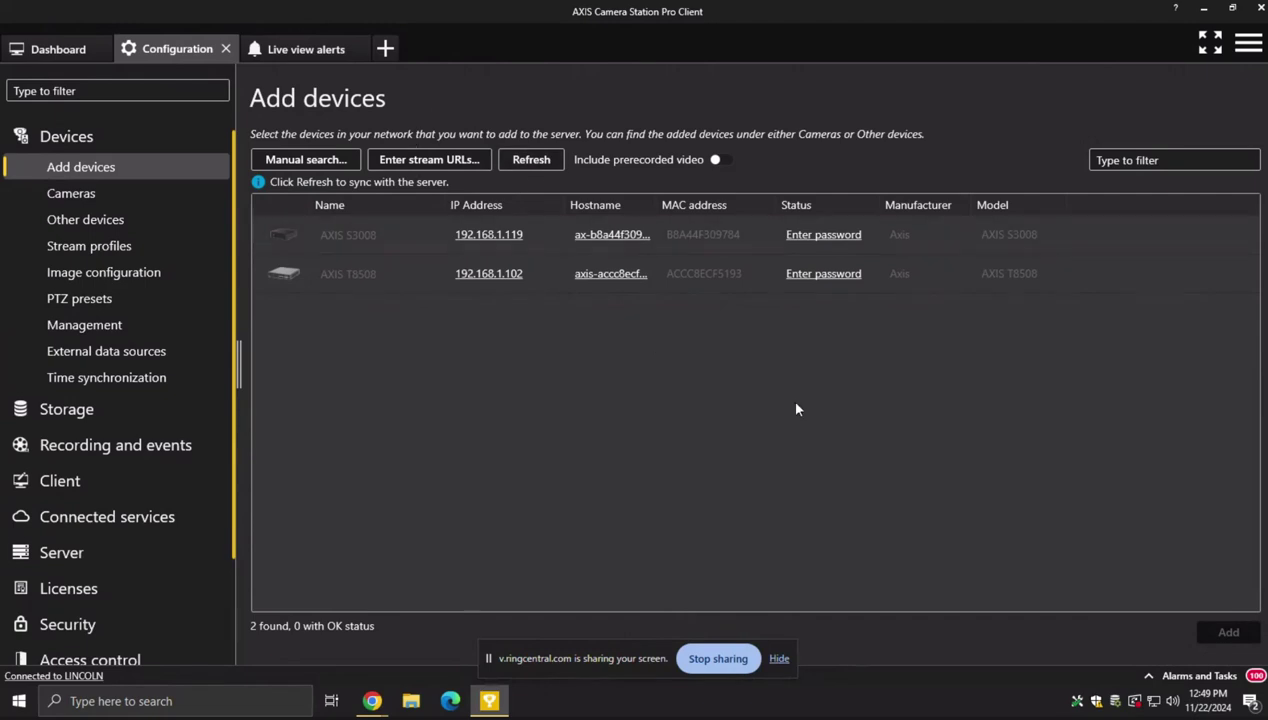
pyautogui.click(733, 240)
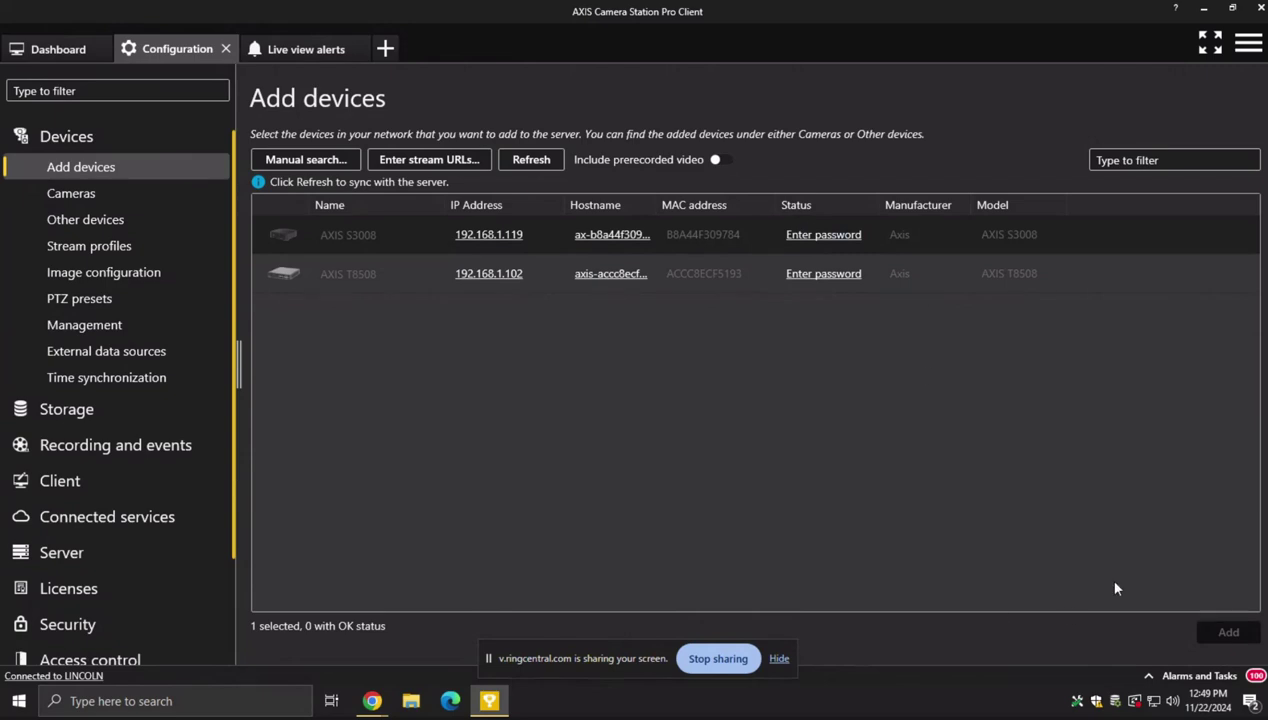
# - Check the Cameras and Other devices lists, finishing on Cameras with the Devices group collapsed
pyautogui.click(126, 194)
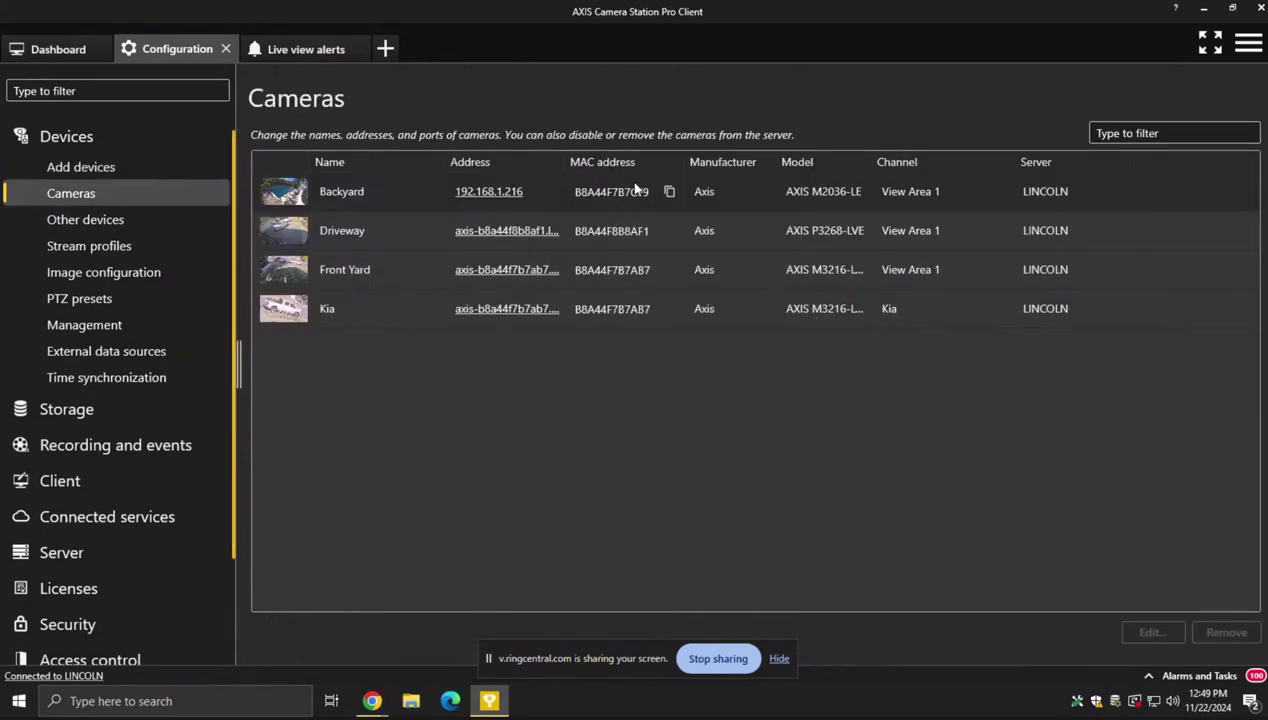
pyautogui.click(70, 220)
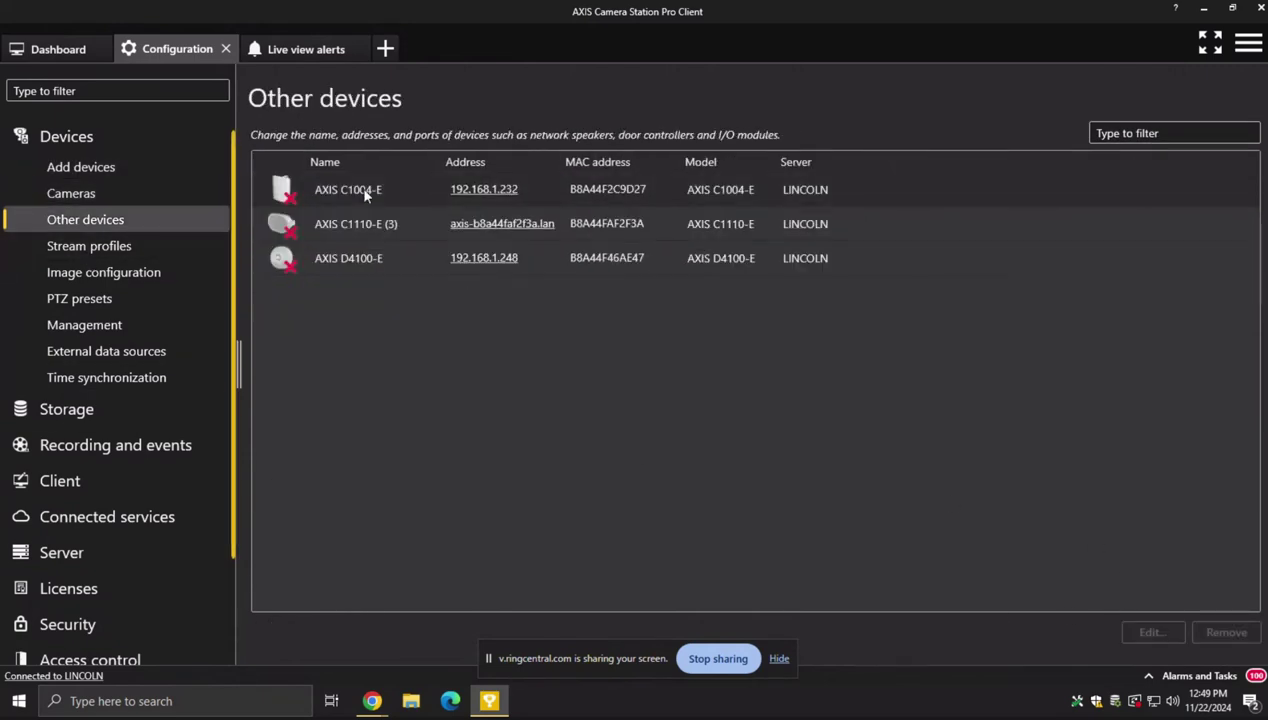
pyautogui.click(105, 195)
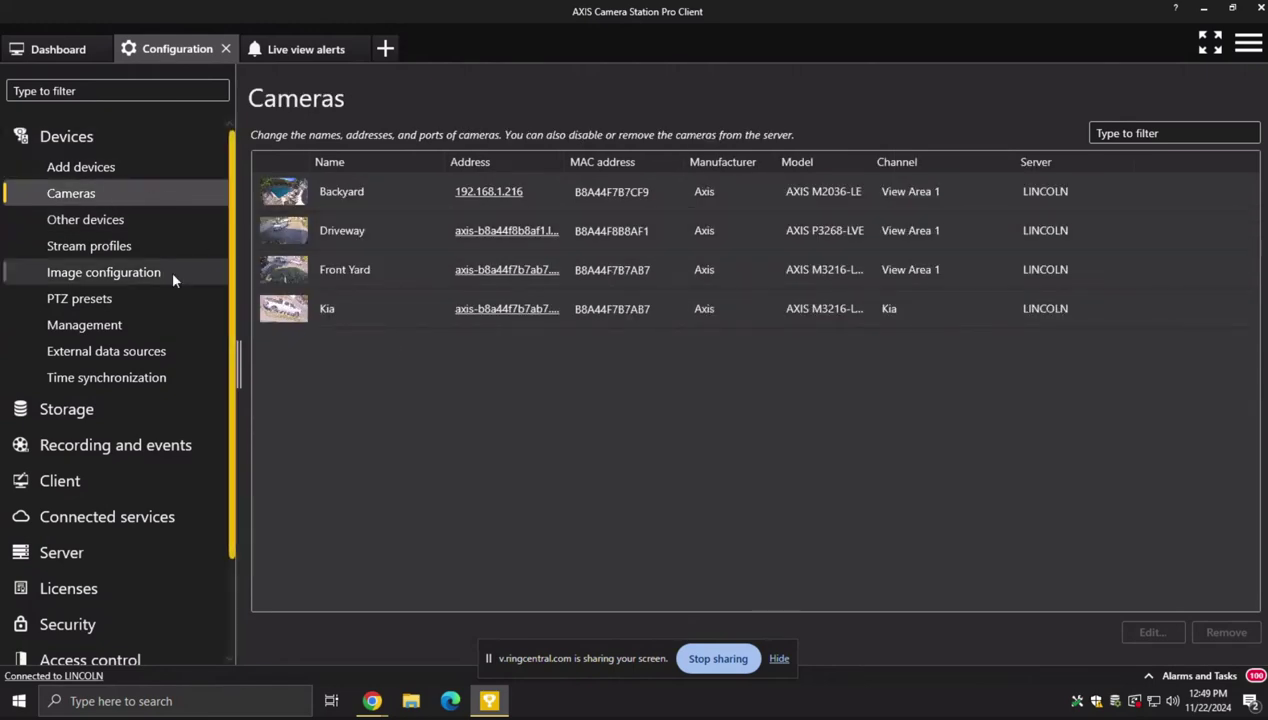
pyautogui.click(70, 136)
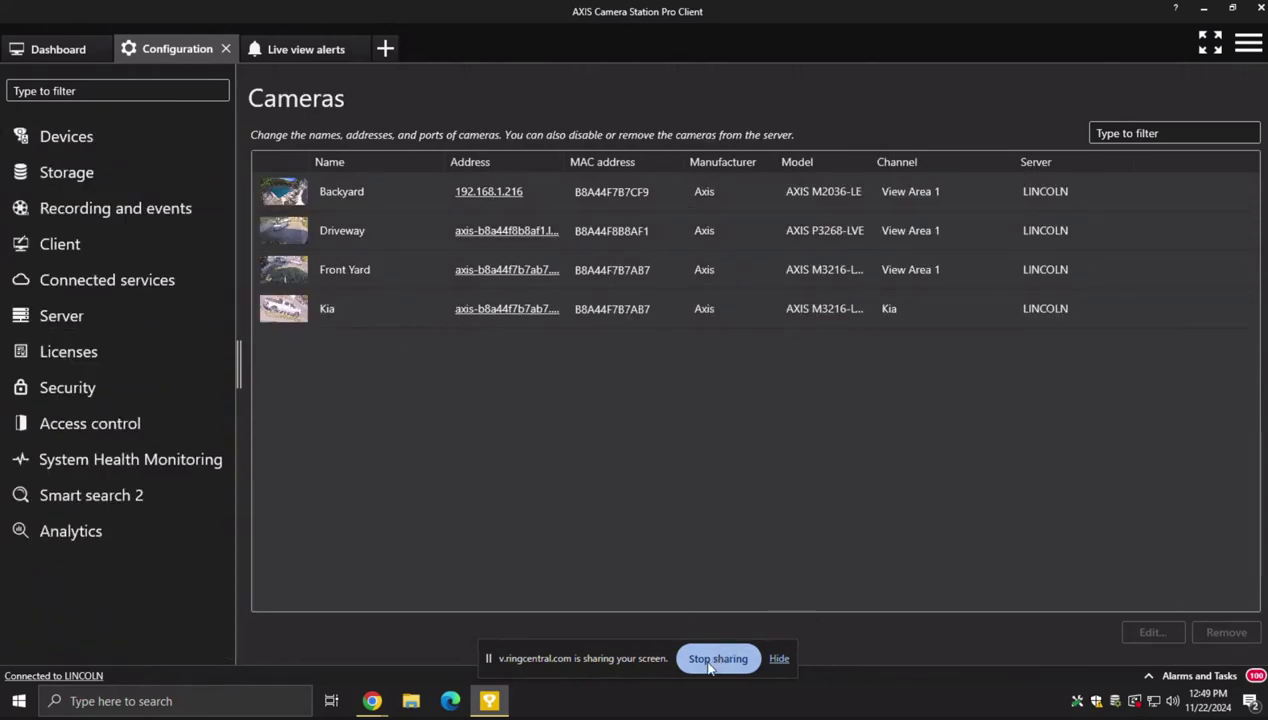